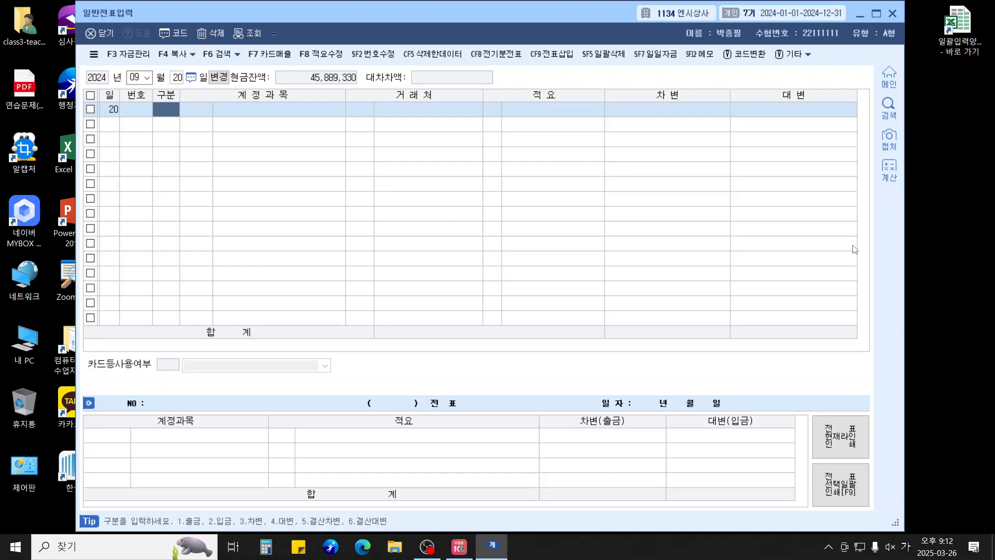
Enter a 출금 voucher on September 20 for 0817 세금과공과 with an amount of 500,000
{"action": "type", "text": "1"}
{"action": "key", "text": "Return"}
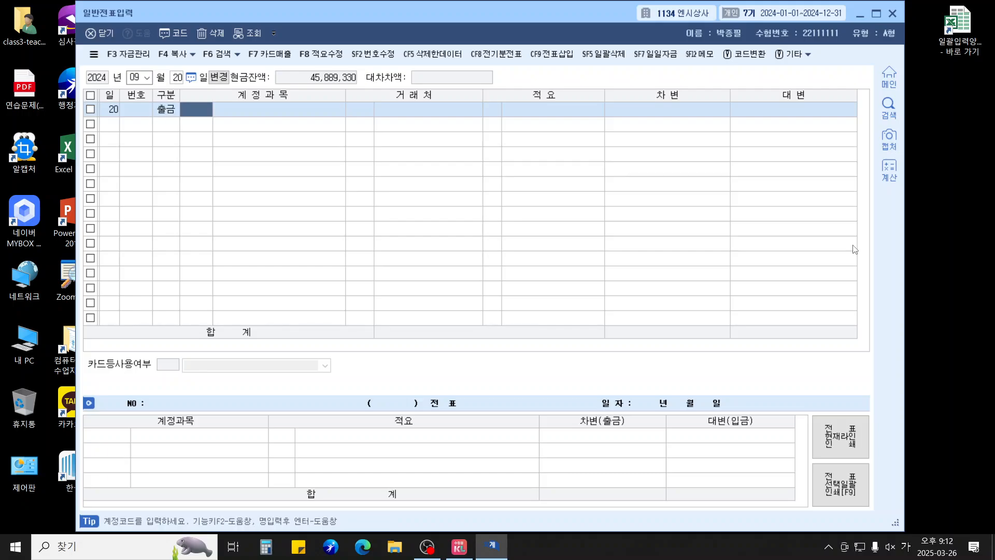
{"action": "type", "text": "0817"}
{"action": "key", "text": "Return"}
{"action": "key", "text": "Return"}
{"action": "key", "text": "Return"}
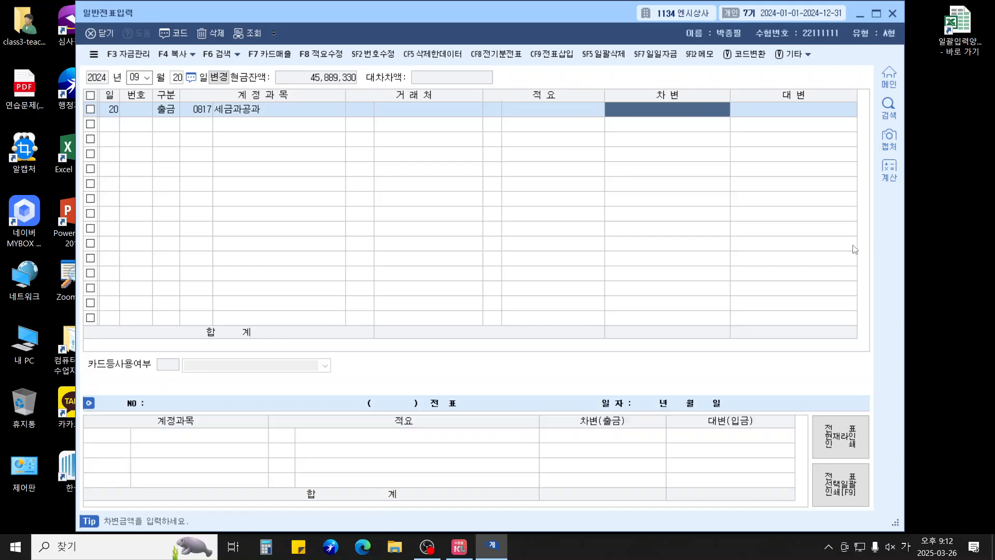
{"action": "type", "text": "5000000"}
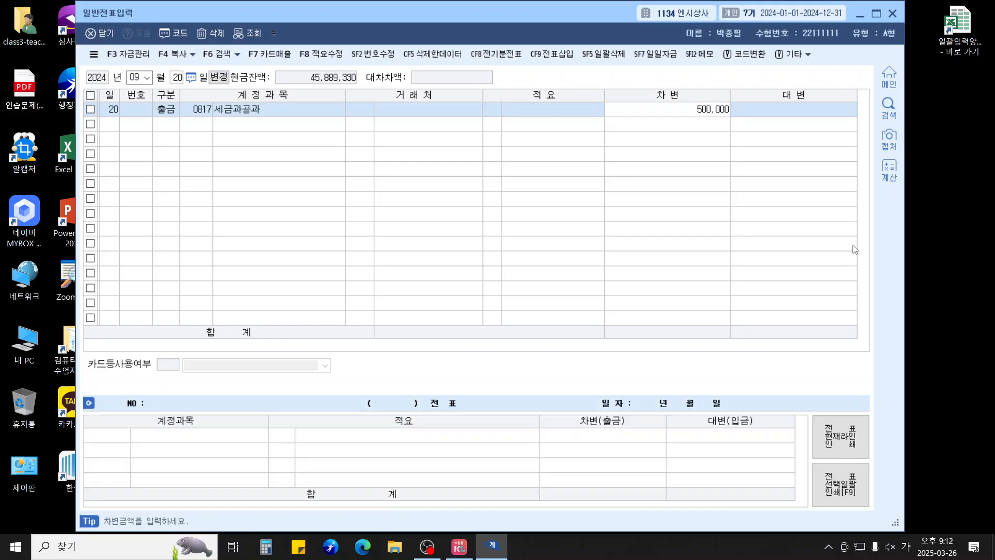
{"action": "key", "text": "Return"}
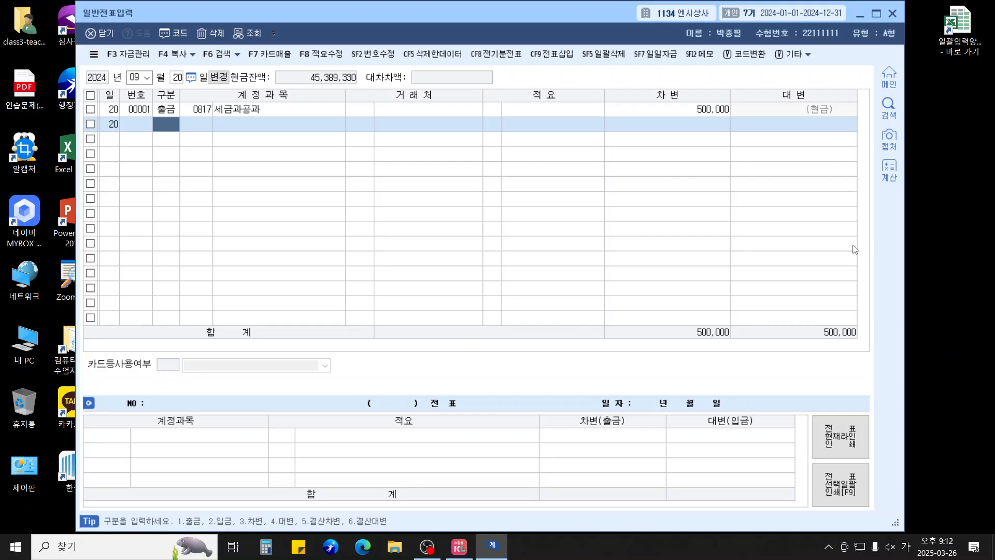
For September 25, enter a 차변 line for 0252 지급어음 with 거래처 가은상사 and an amount of 3,500,000
{"action": "key", "text": "Escape"}
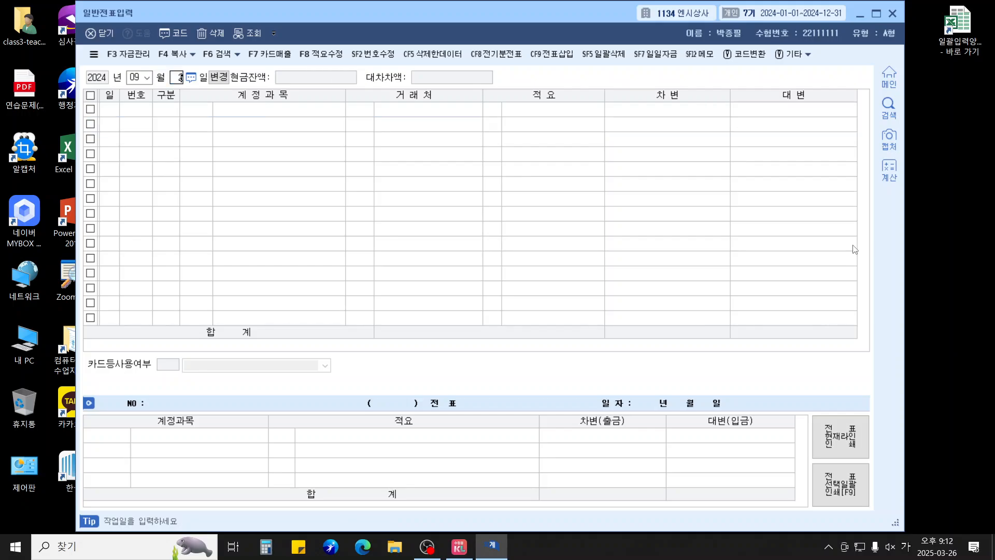
{"action": "type", "text": "25"}
{"action": "key", "text": "Return"}
{"action": "type", "text": "3"}
{"action": "key", "text": "Return"}
{"action": "type", "text": "252"}
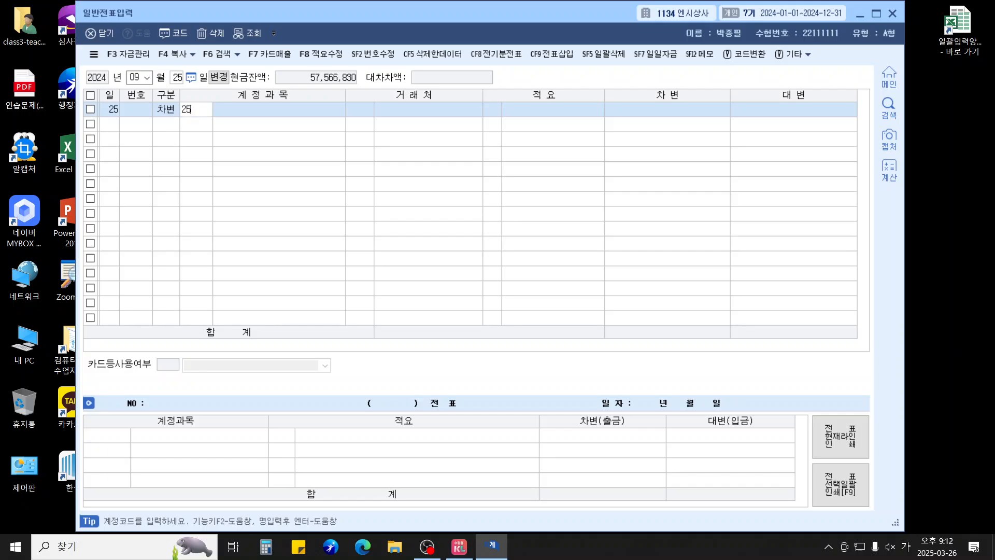
{"action": "key", "text": "Return"}
{"action": "type", "text": "가을"}
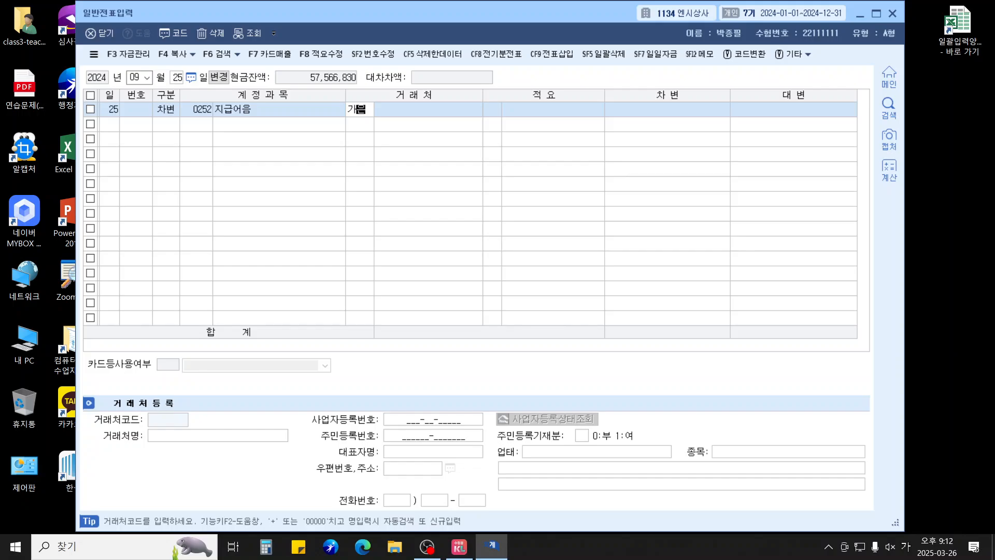
{"action": "key", "text": "Return"}
{"action": "key", "text": "Return"}
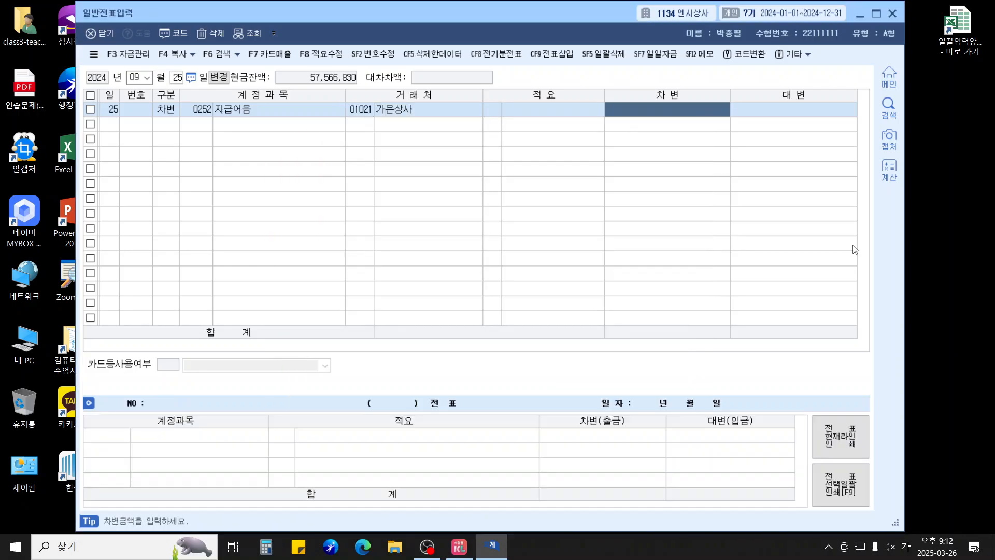
{"action": "type", "text": "3500000"}
{"action": "key", "text": "Return"}
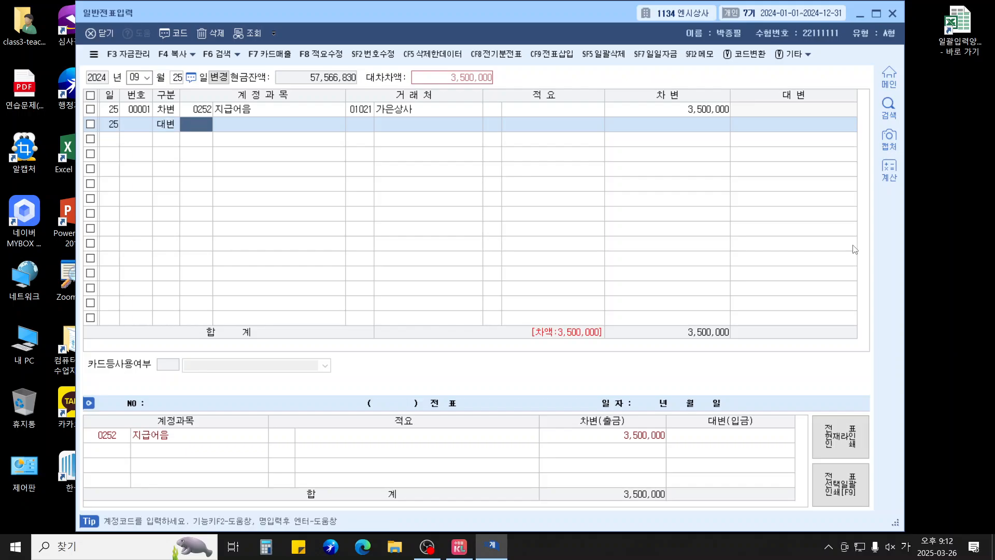
Add the balancing 대변 line for 0103 보통예금 of 3,500,000 to the September 25 voucher
{"action": "type", "text": "103"}
{"action": "key", "text": "Return"}
{"action": "key", "text": "Return"}
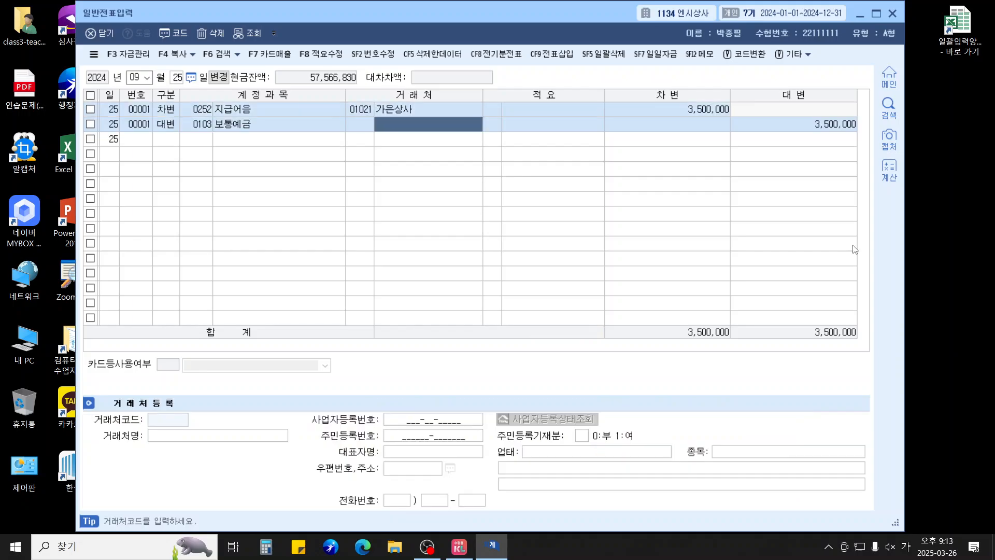
{"action": "key", "text": "Return"}
{"action": "key", "text": "Return"}
{"action": "key", "text": "Return"}
{"action": "key", "text": "Up"}
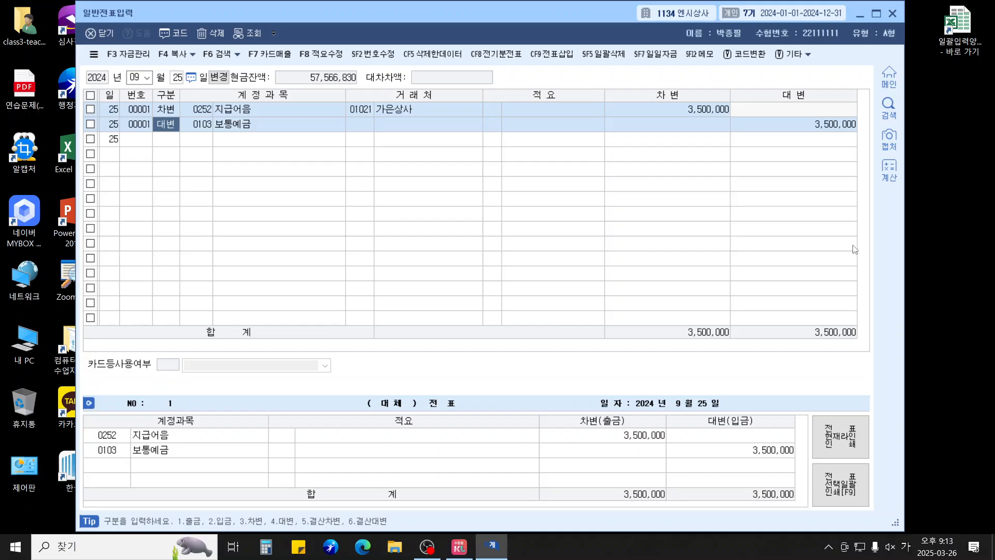
For October 5, enter a 차변 line for 0101 현금 with an amount of 4,000,000
{"action": "key", "text": "Escape"}
{"action": "key", "text": "Escape"}
{"action": "type", "text": "105"}
{"action": "key", "text": "Return"}
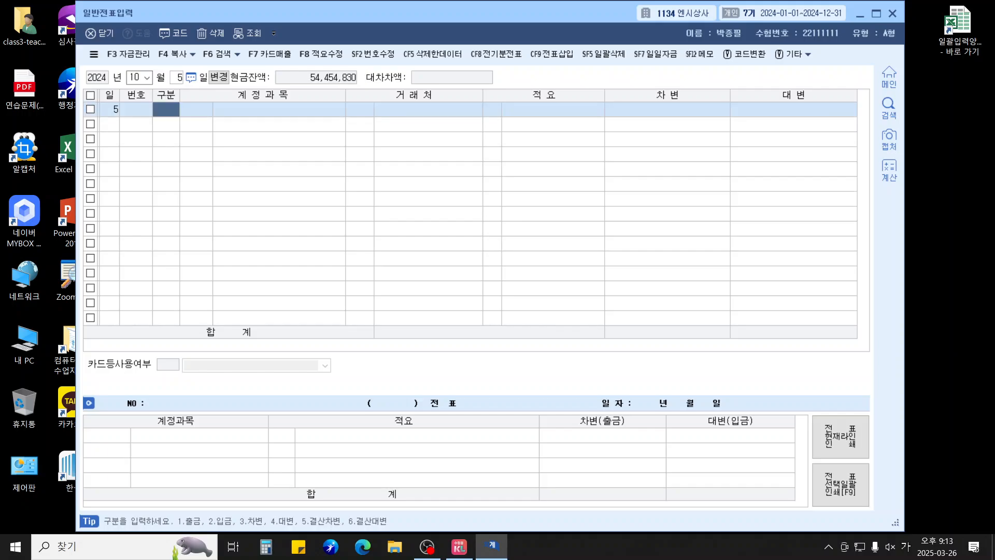
{"action": "type", "text": "3"}
{"action": "key", "text": "Return"}
{"action": "type", "text": "101"}
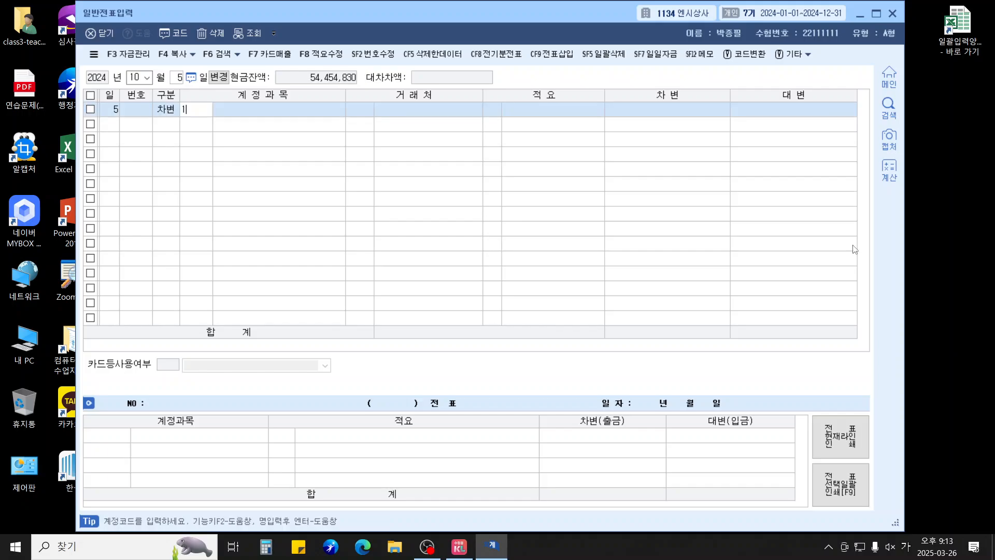
{"action": "key", "text": "Return"}
{"action": "key", "text": "Return"}
{"action": "key", "text": "Return"}
{"action": "key", "text": "Return"}
{"action": "key", "text": "Return"}
{"action": "type", "text": "4000000"}
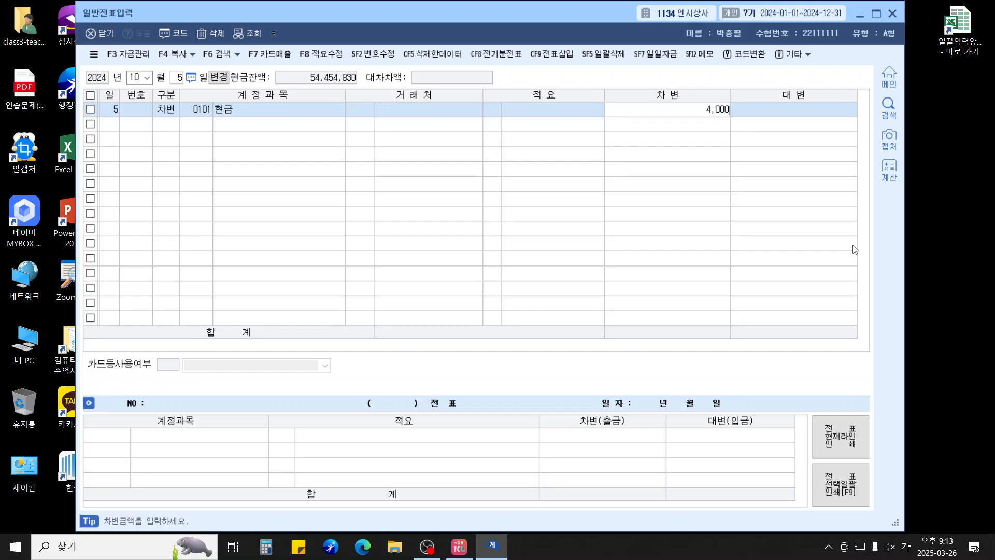
{"action": "key", "text": "Return"}
Add a 차변 line for 0108 외상매출금 with 거래처 한능협 and an amount of 6,000,000
{"action": "type", "text": "108"}
{"action": "key", "text": "Return"}
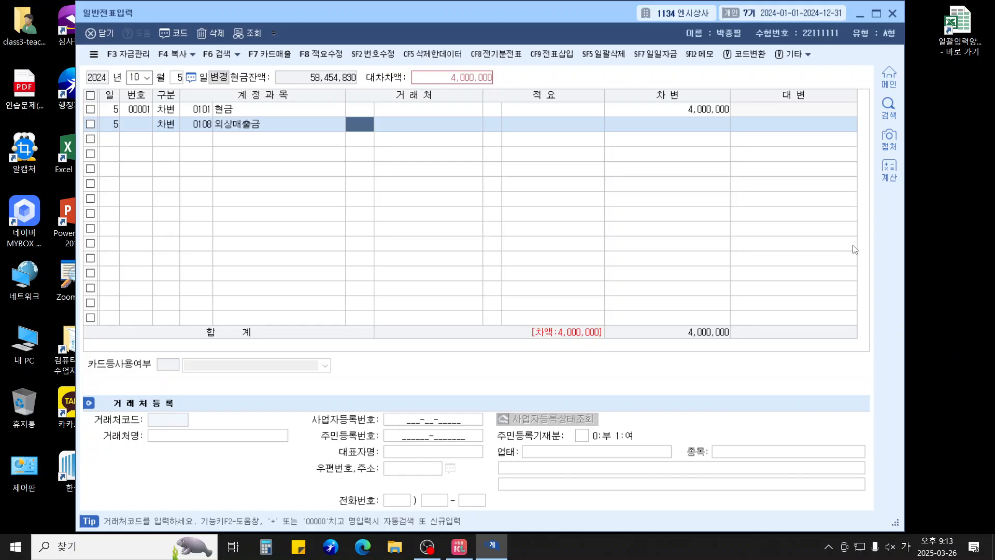
{"action": "type", "text": "한능"}
{"action": "key", "text": "Return"}
{"action": "key", "text": "Return"}
{"action": "key", "text": "Return"}
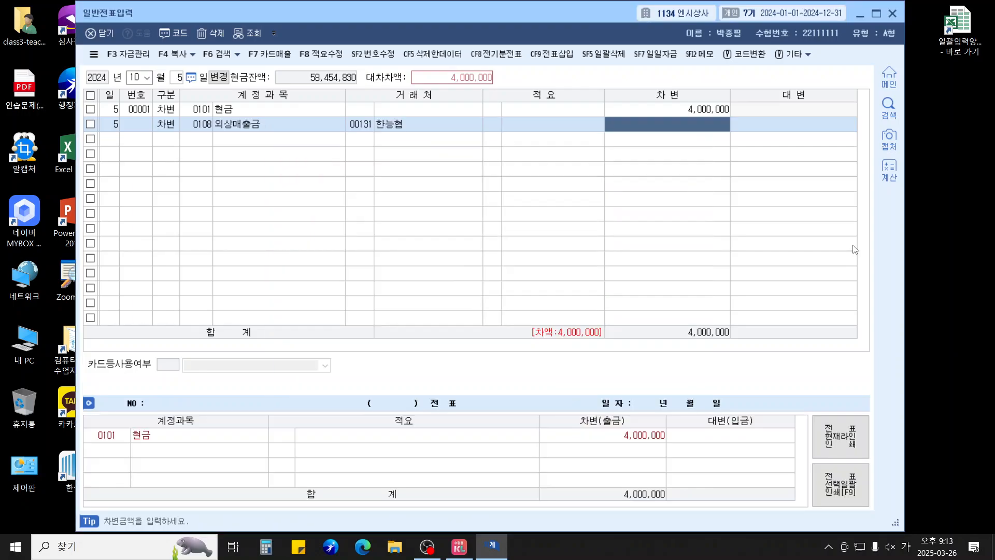
{"action": "type", "text": "6000000"}
{"action": "key", "text": "Return"}
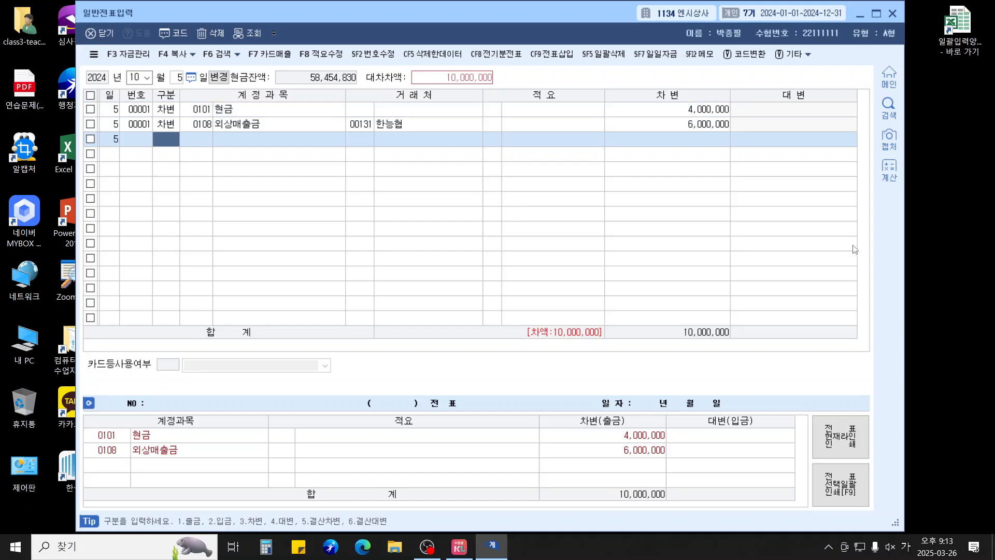
Add the balancing 대변 line for 0401 상품매출 of 10,000,000 to the October 5 voucher
{"action": "type", "text": "4"}
{"action": "key", "text": "Return"}
{"action": "type", "text": "401"}
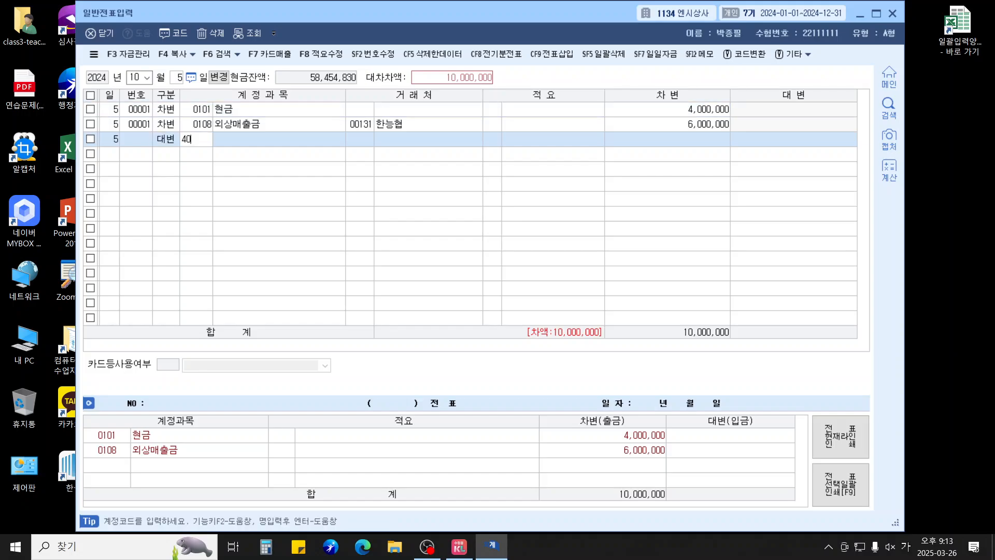
{"action": "key", "text": "Return"}
{"action": "key", "text": "Return"}
{"action": "key", "text": "Return"}
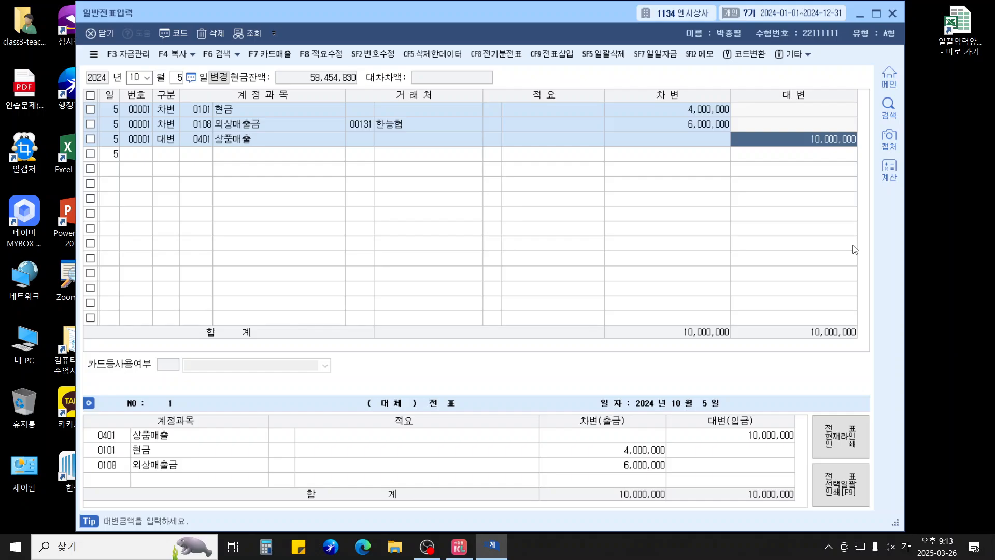
For October 20, enter a 차변 line for 0815 수도광열비 with an amount of 30,000
{"action": "key", "text": "Escape"}
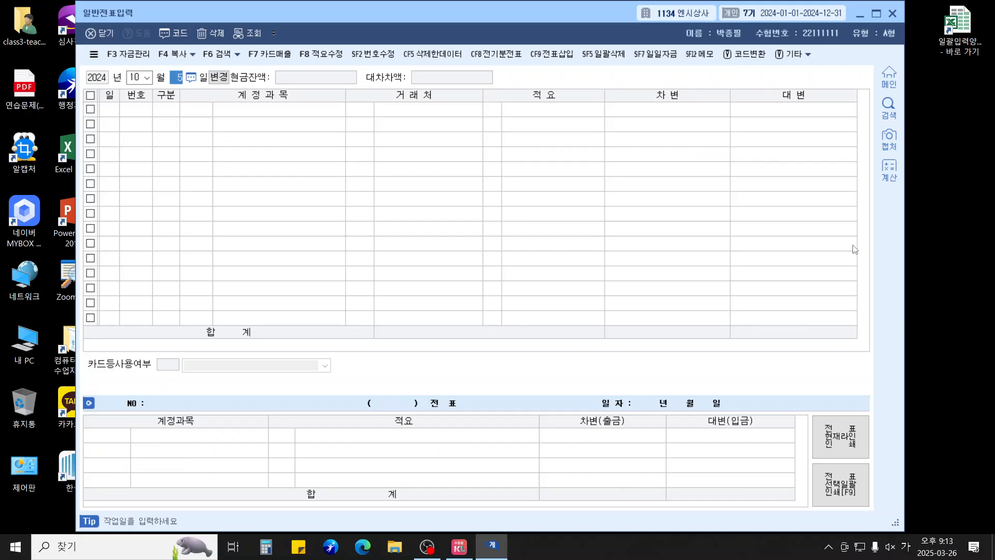
{"action": "type", "text": "20"}
{"action": "key", "text": "Return"}
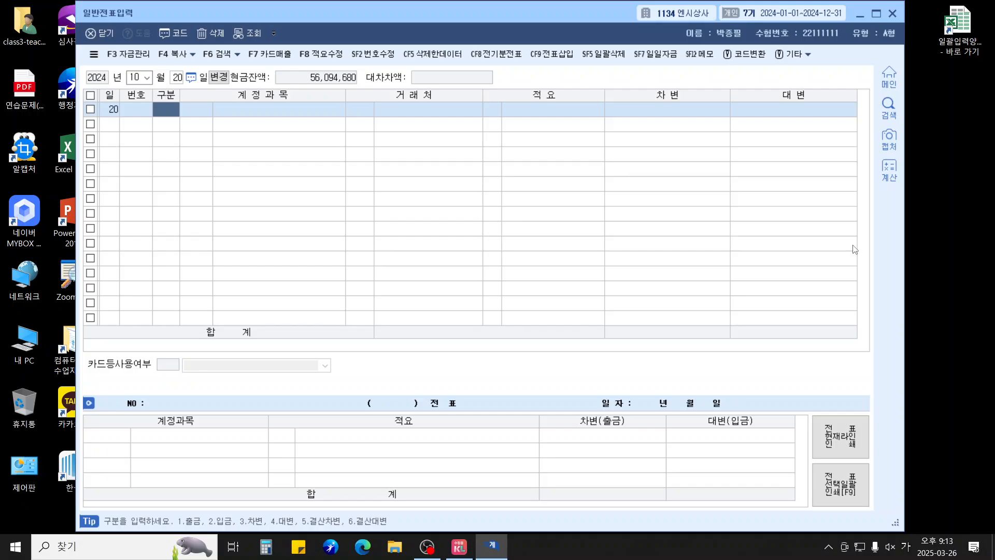
{"action": "type", "text": "3"}
{"action": "key", "text": "Return"}
{"action": "type", "text": "0815"}
{"action": "key", "text": "Return"}
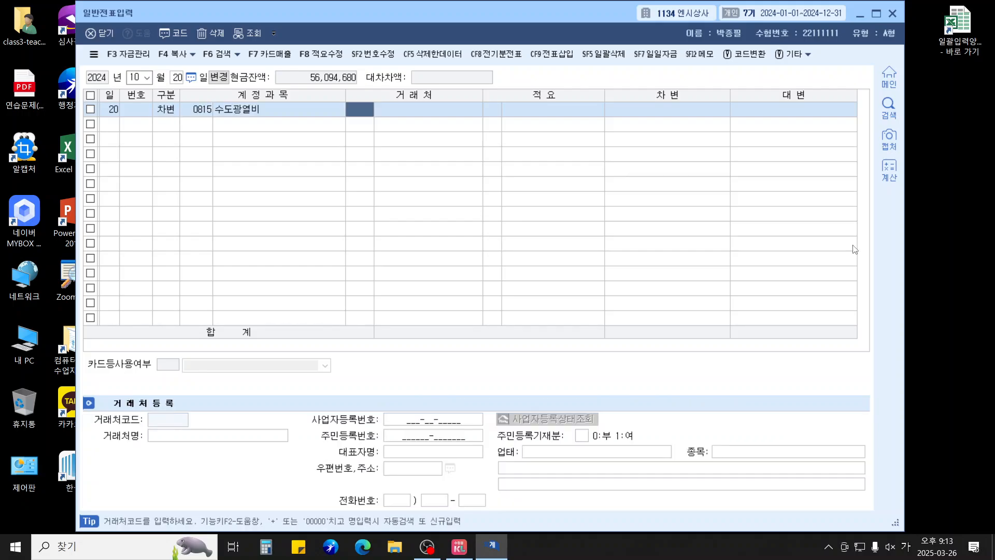
{"action": "key", "text": "Return"}
{"action": "key", "text": "Return"}
{"action": "key", "text": "Return"}
{"action": "key", "text": "Return"}
{"action": "type", "text": "30000"}
{"action": "key", "text": "Return"}
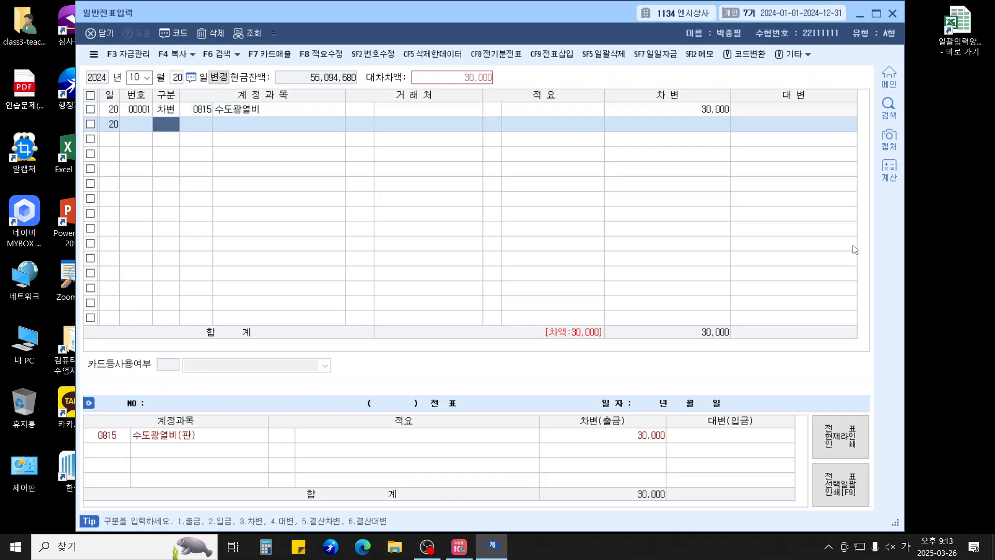
Add a 차변 line for 0830 소모품비 with an amount of 100,000 to the October 20 voucher
{"action": "type", "text": "3"}
{"action": "key", "text": "Return"}
{"action": "type", "text": "0830"}
{"action": "key", "text": "Return"}
{"action": "key", "text": "Return"}
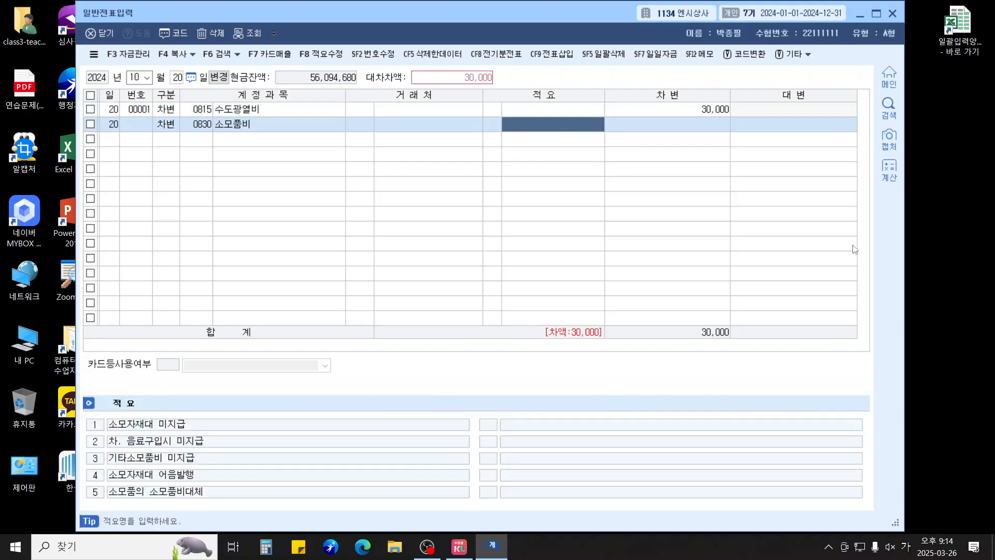
{"action": "key", "text": "Return"}
{"action": "type", "text": "100000"}
{"action": "key", "text": "Return"}
Add the balancing 대변 line for 0253 미지급금 of 130,000 with 거래처 삼성카드
{"action": "type", "text": "4"}
{"action": "key", "text": "Return"}
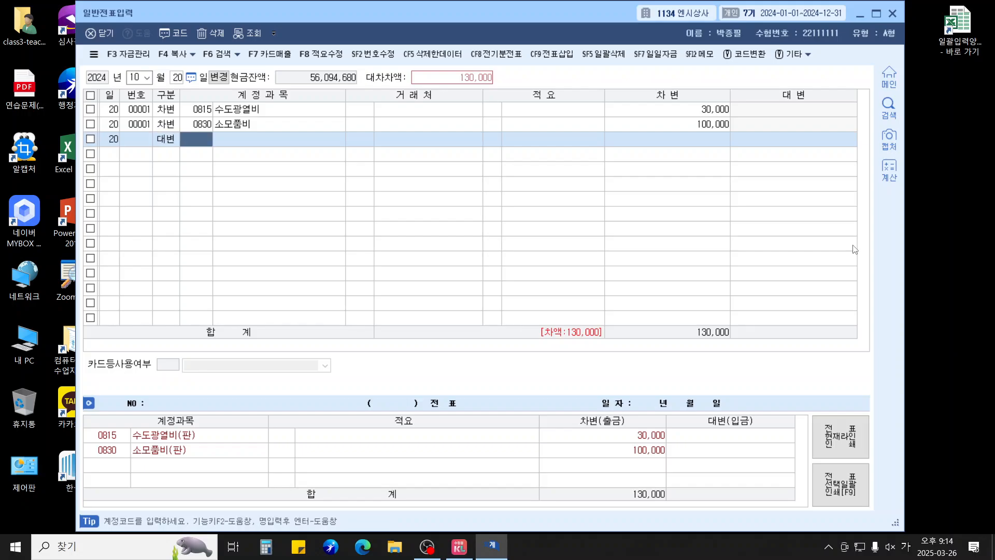
{"action": "type", "text": "0253"}
{"action": "key", "text": "Return"}
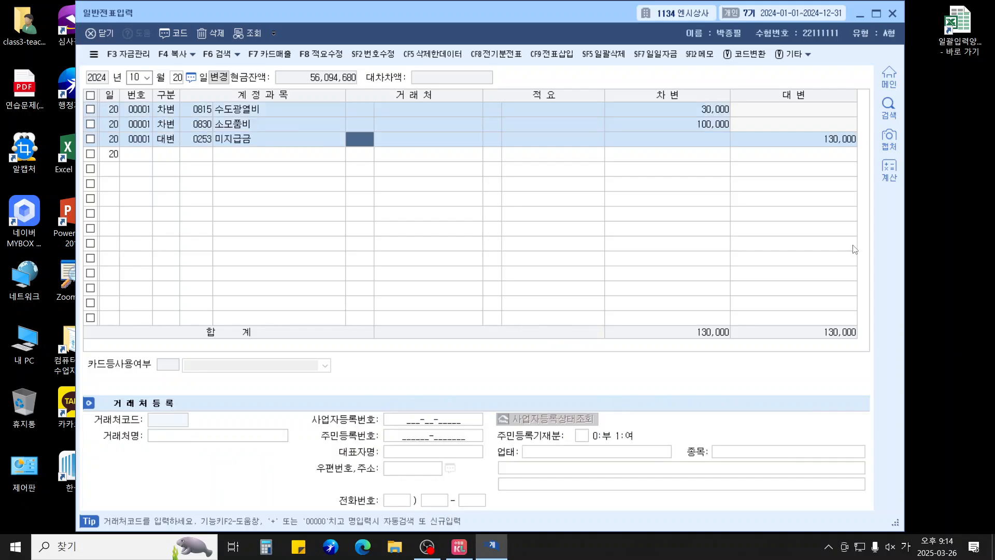
{"action": "type", "text": "삼성"}
{"action": "key", "text": "Return"}
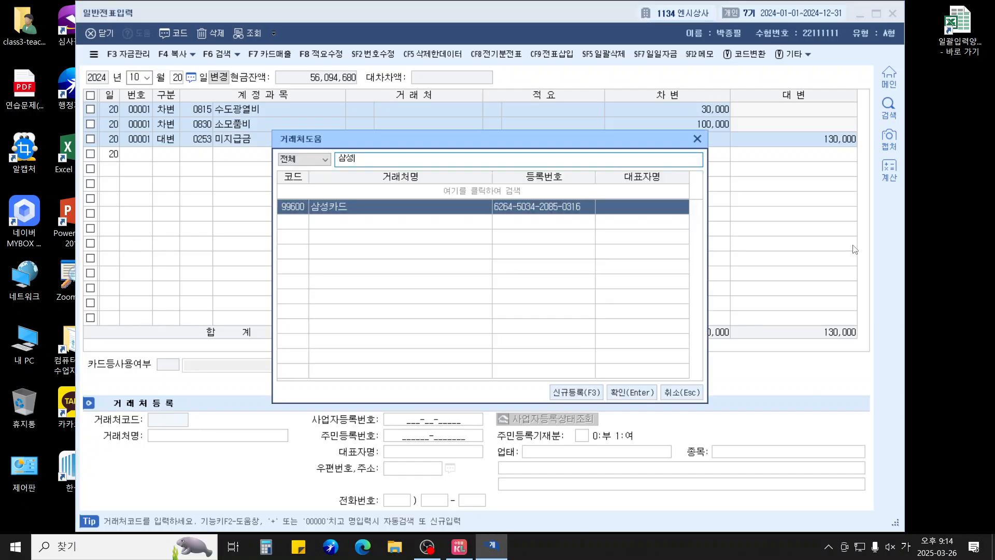
{"action": "key", "text": "Return"}
{"action": "key", "text": "Return"}
{"action": "key", "text": "Return"}
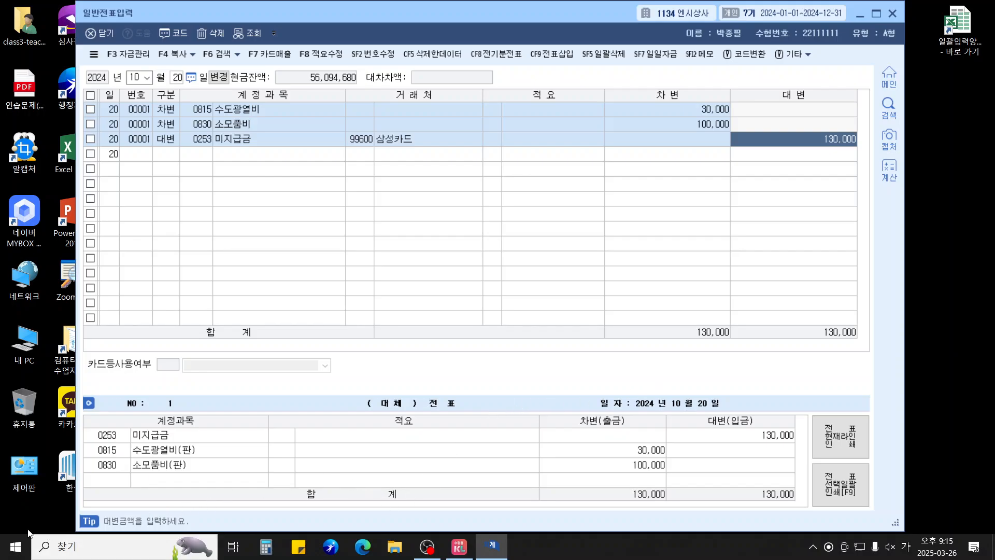
Switch to a blank note in Notepad (메모장) and place its window below the voucher lines
{"action": "left_click", "coordinate": [16, 546]}
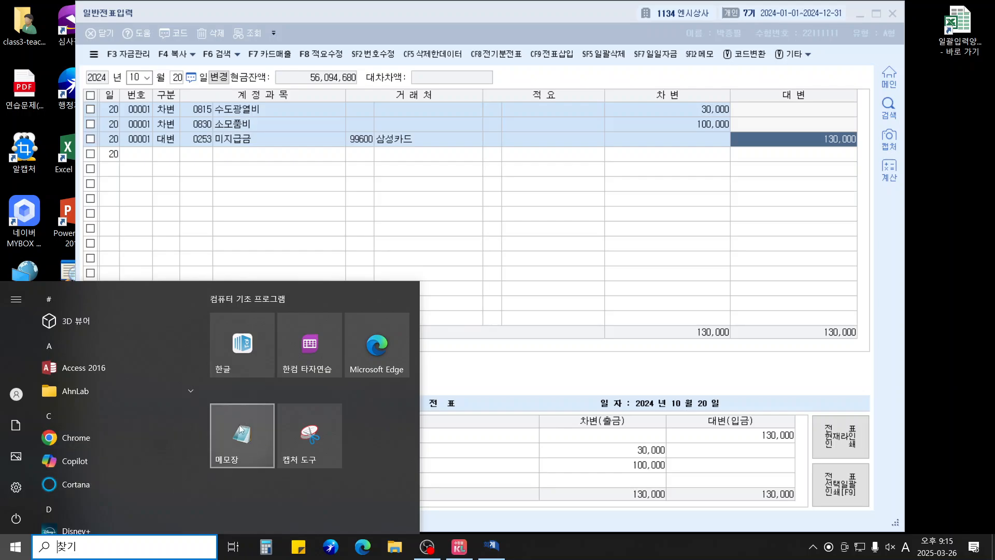
{"action": "left_click", "coordinate": [231, 459]}
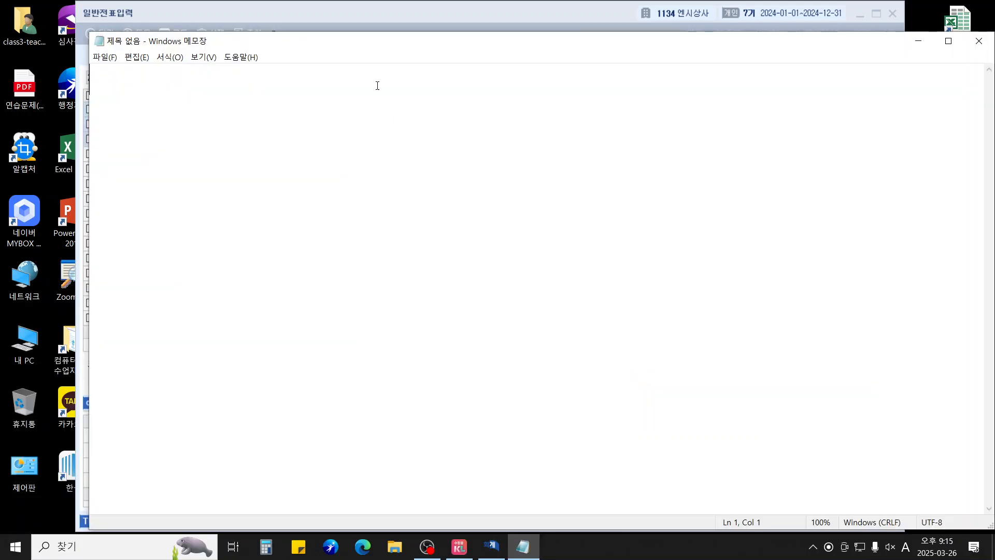
{"action": "left_click_drag", "start_coordinate": [416, 50], "coordinate": [402, 173]}
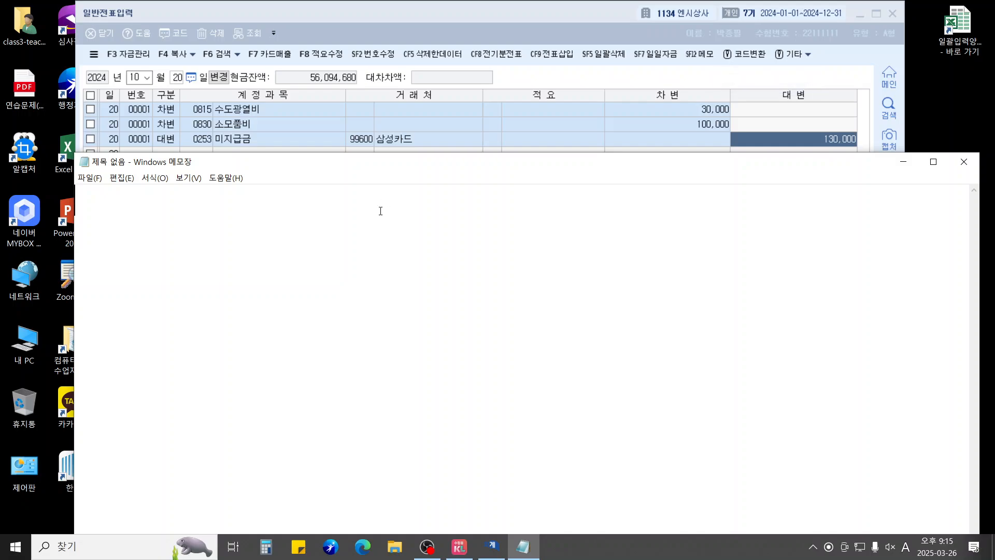
Write the heading "원천징수" on the first line of the blank note, using Korean input
{"action": "key", "text": "Hangul"}
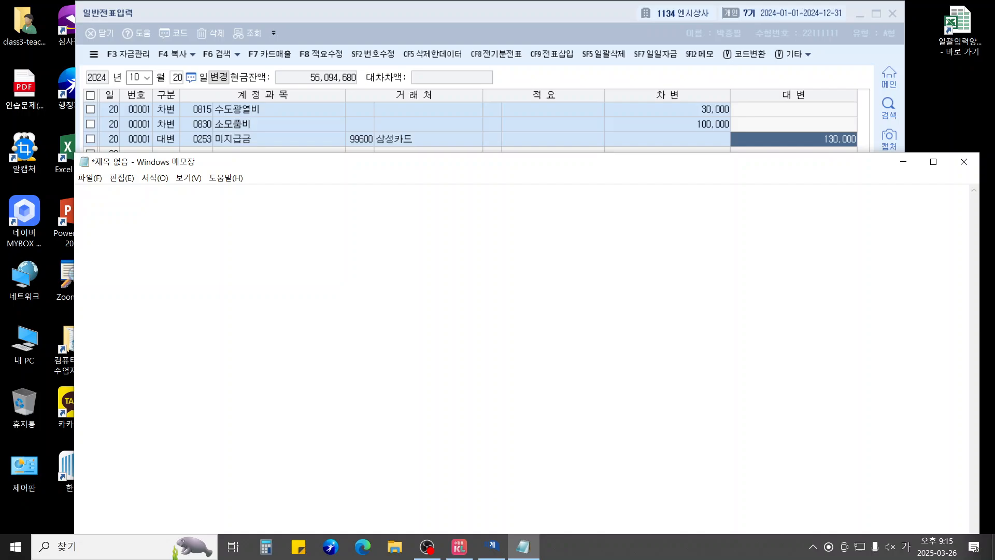
{"action": "type", "text": "원천징ㅅ"}
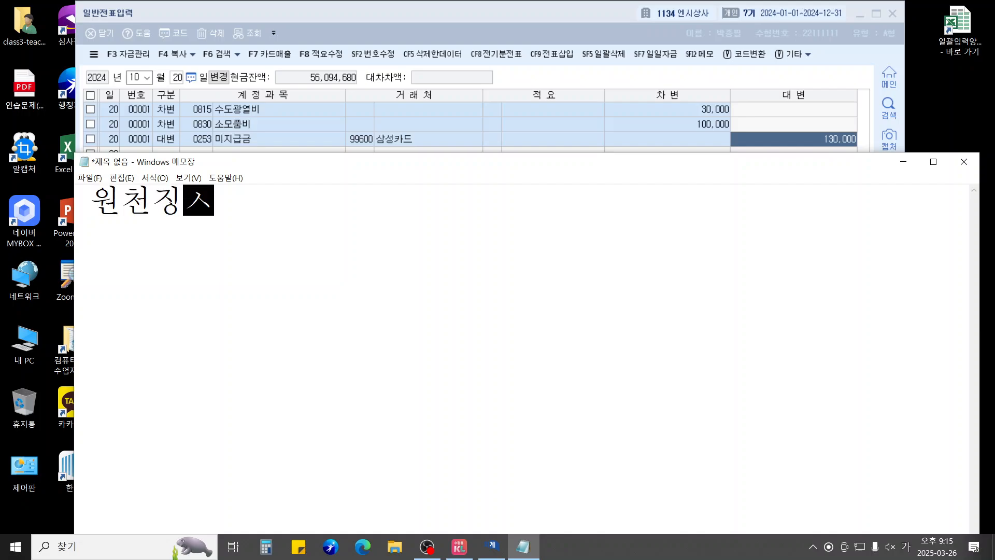
{"action": "type", "text": "ㅜ"}
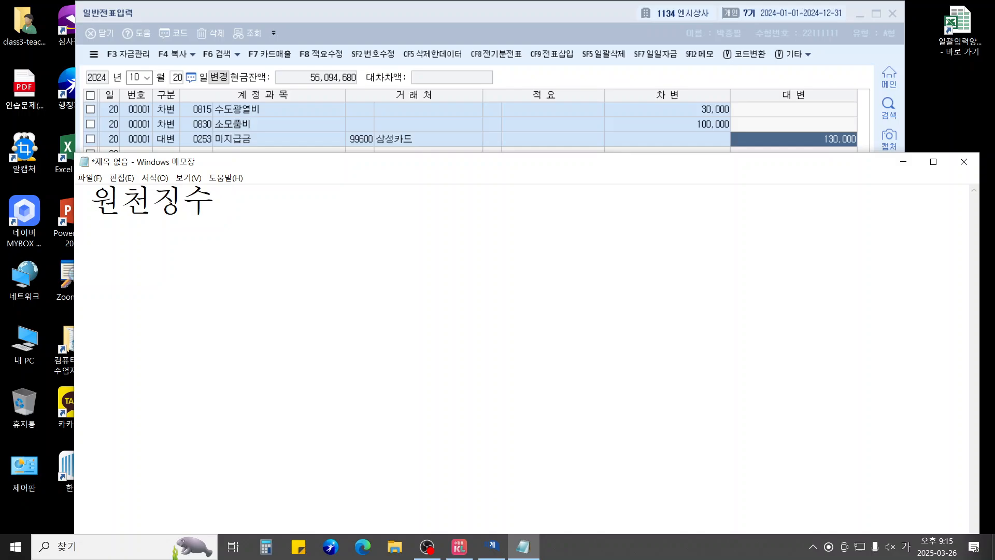
Below the heading, write "회사가 지급할 때 : 원천징수 의무자 -> 회사"
{"action": "type", "text": "회삭"}
{"action": "type", "text": "가 지급할 "}
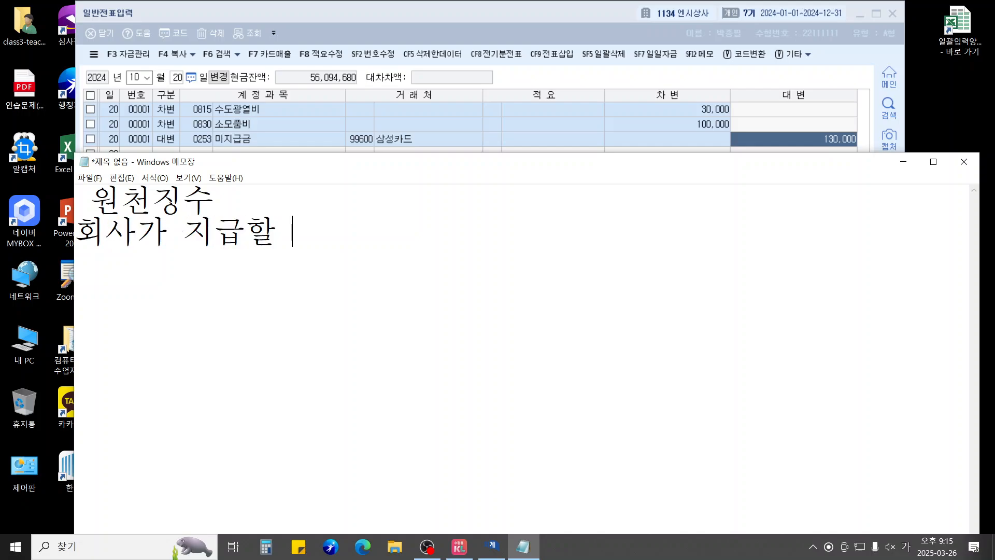
{"action": "type", "text": "때 : 워"}
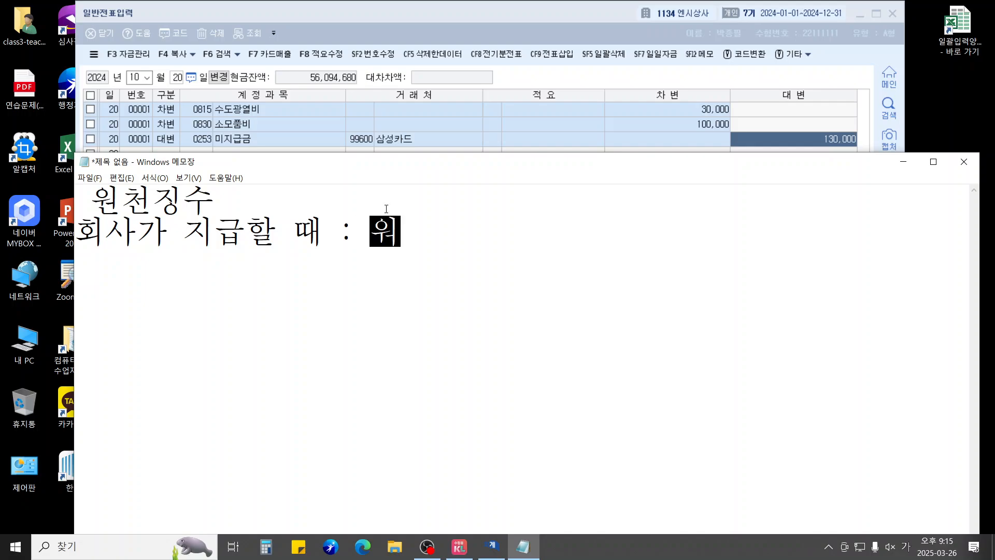
{"action": "type", "text": "천징수 "}
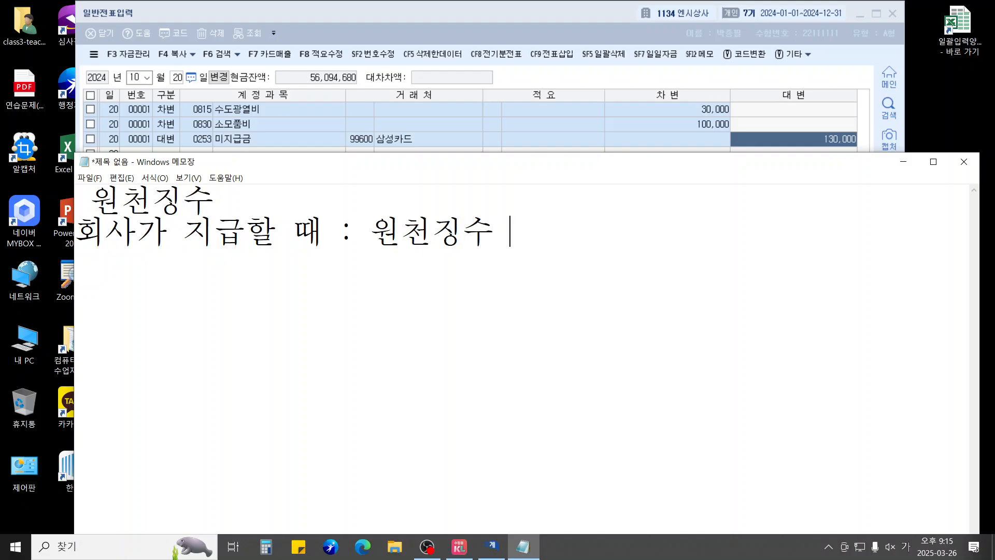
{"action": "type", "text": "의무자"}
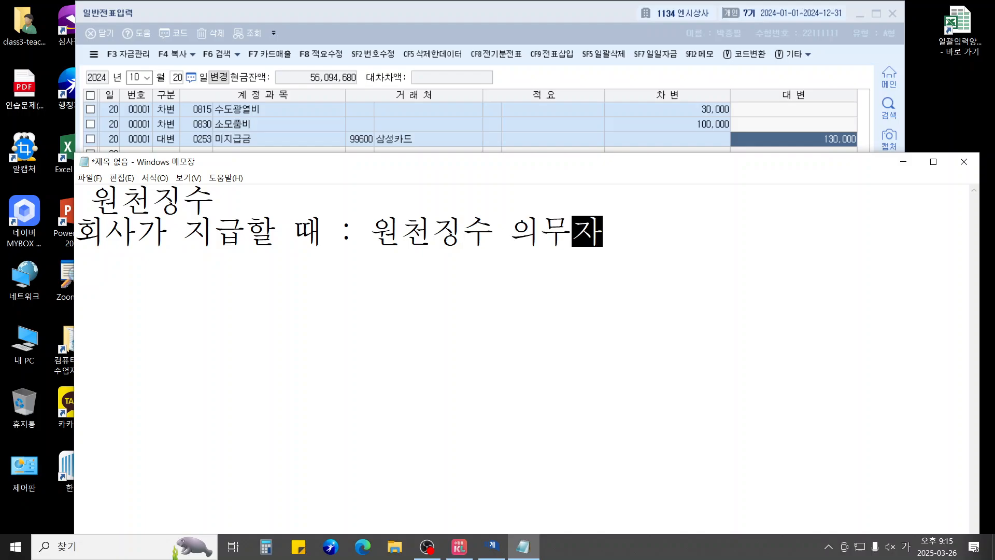
{"action": "type", "text": "> 회"}
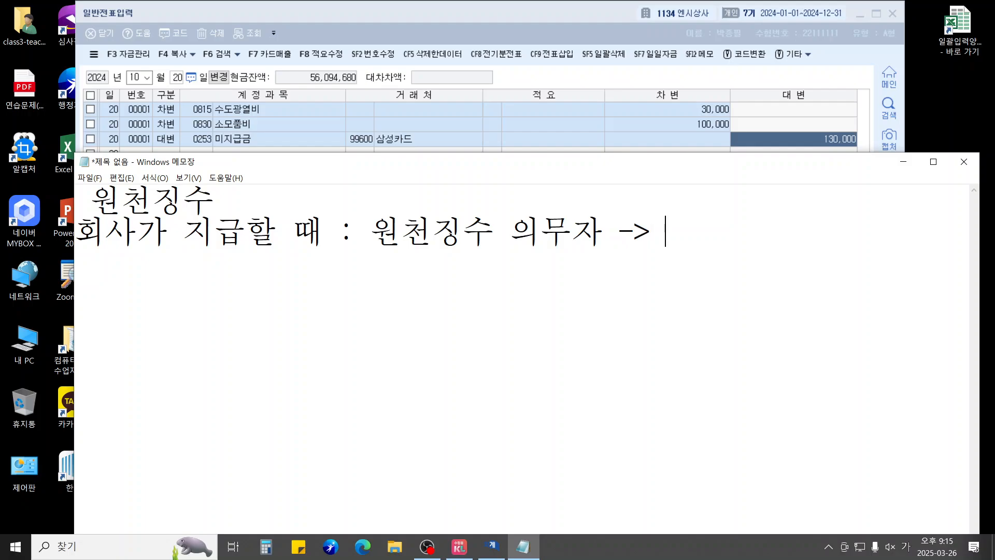
{"action": "type", "text": "사"}
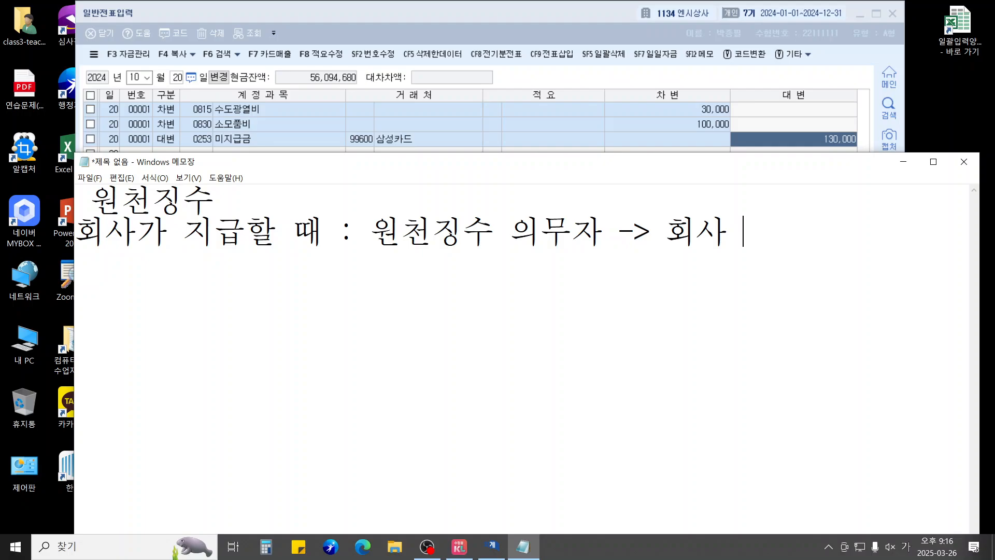
Extend the 회사가 지급할 때 line with "=> 부채('예수금)"
{"action": "type", "text": "=> 부채"}
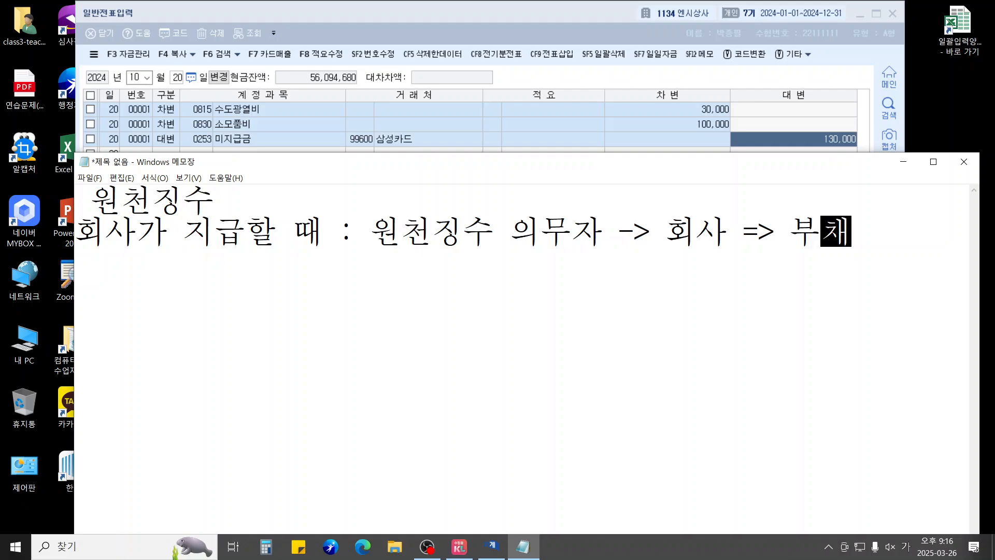
{"action": "type", "text": "("}
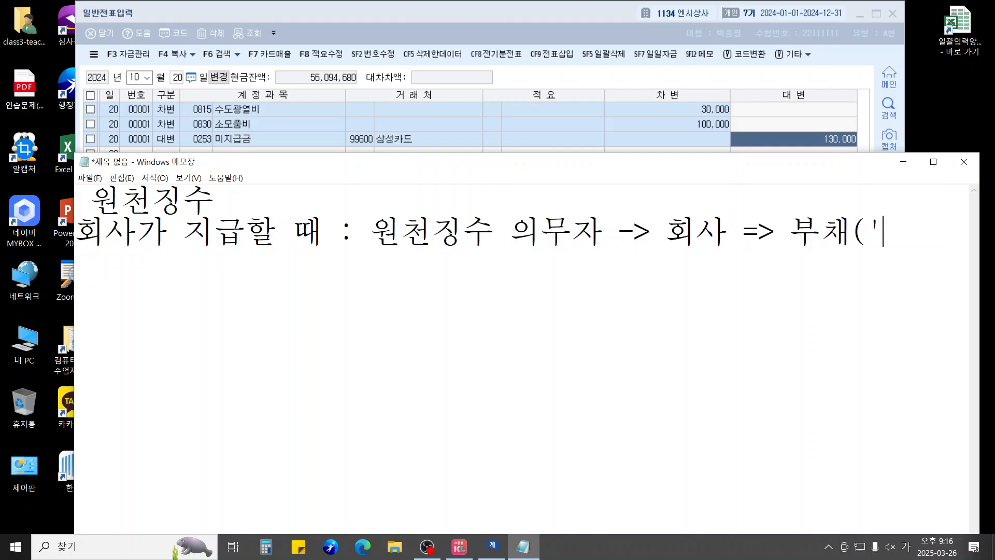
{"action": "type", "text": "'예수그,ㅁ"}
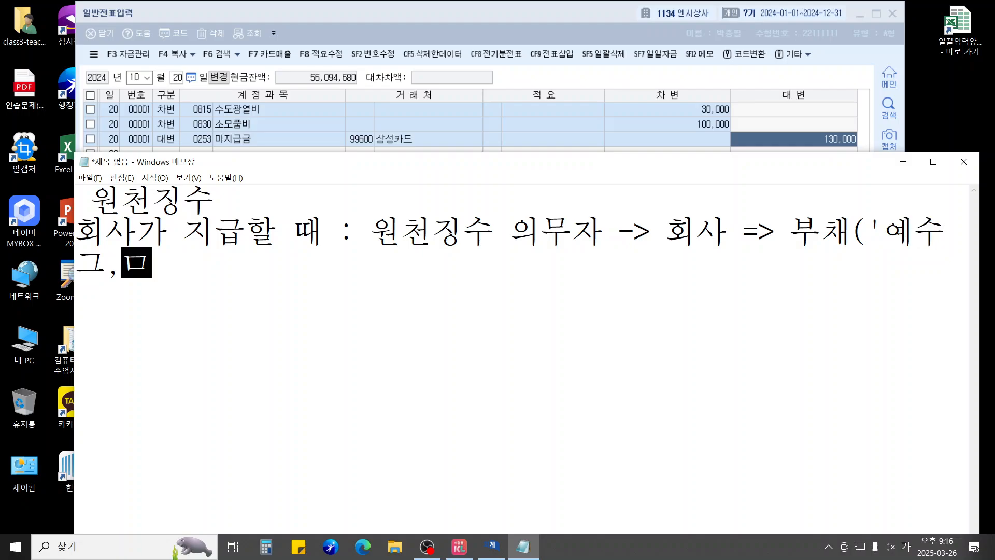
{"action": "key", "text": "BackSpace"}
{"action": "key", "text": "BackSpace"}
{"action": "key", "text": "BackSpace"}
{"action": "type", "text": "금"}
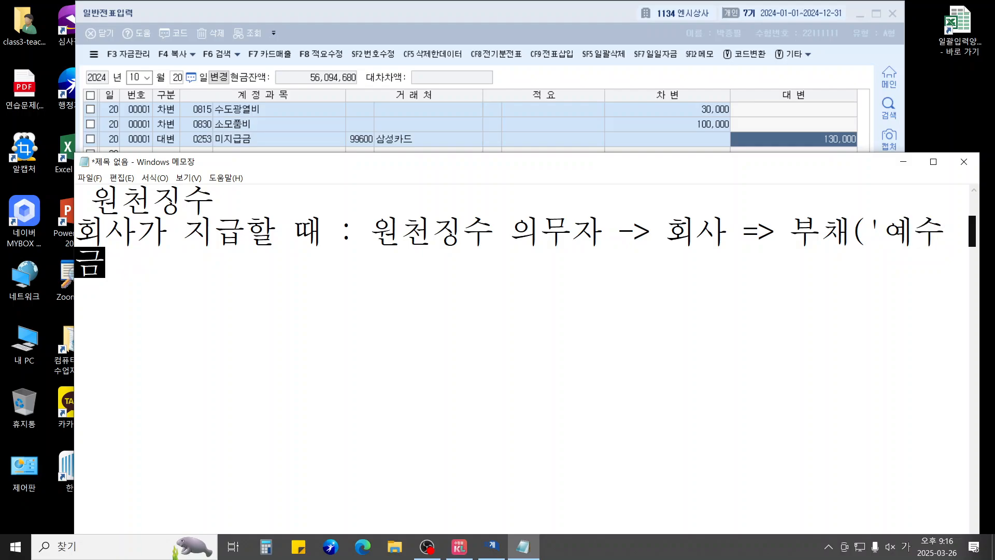
{"action": "type", "text": ")"}
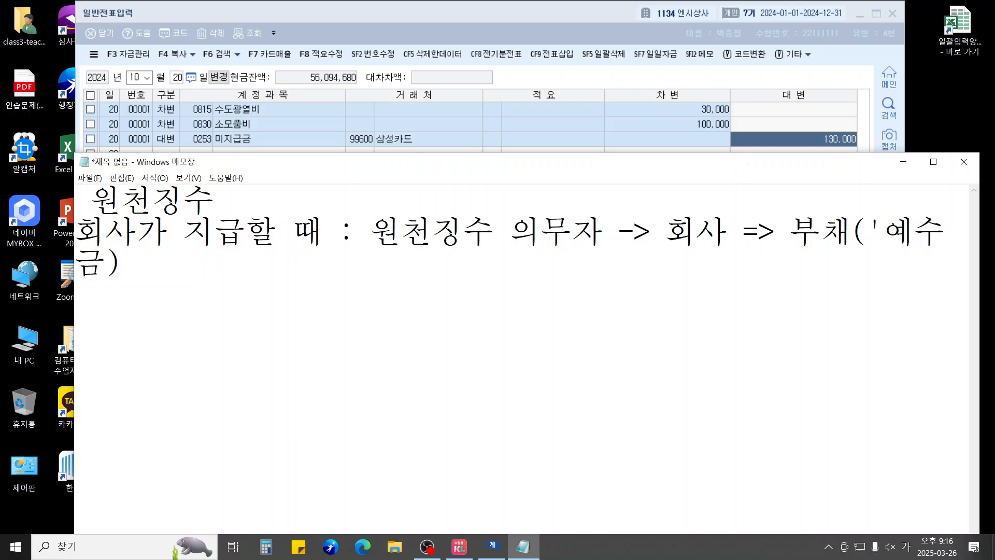
Add the example journal entry "급여 XXXX / 예수금 XXX" on a new line
{"action": "key", "text": "Return"}
{"action": "type", "text": "급여 XXXX / "}
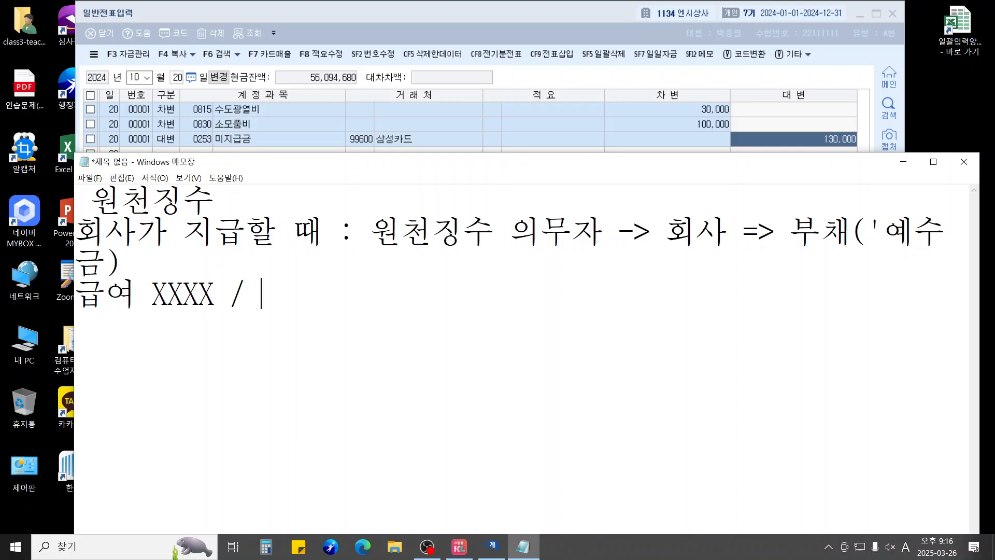
{"action": "type", "text": "d"}
{"action": "key", "text": "BackSpace"}
{"action": "type", "text": "예수ㅡㄱ"}
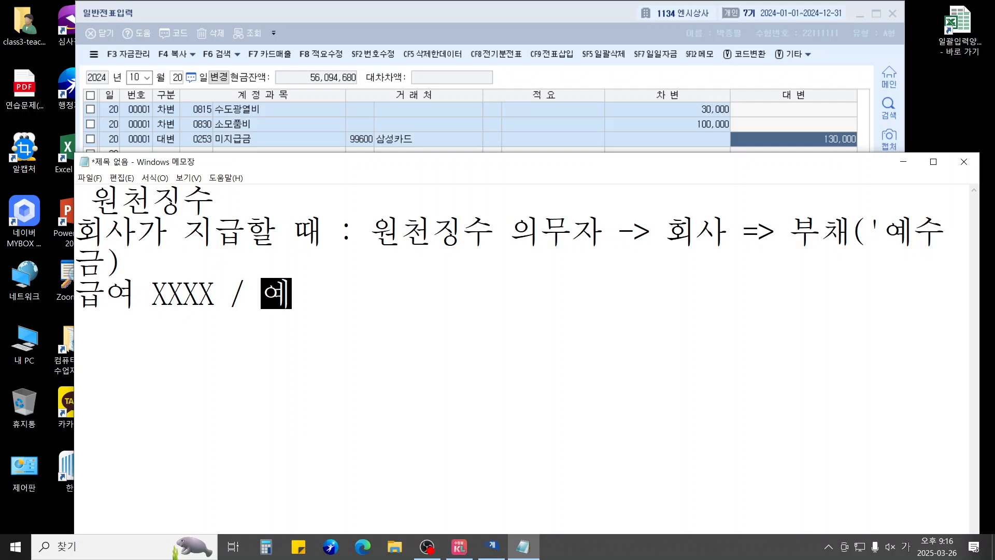
{"action": "key", "text": "BackSpace"}
{"action": "key", "text": "BackSpace"}
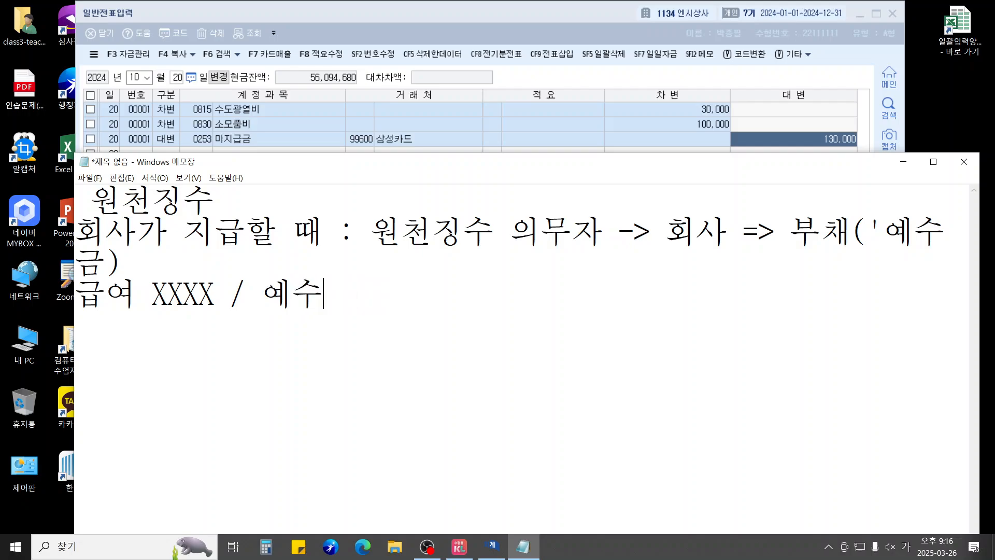
{"action": "type", "text": "금 XXX"}
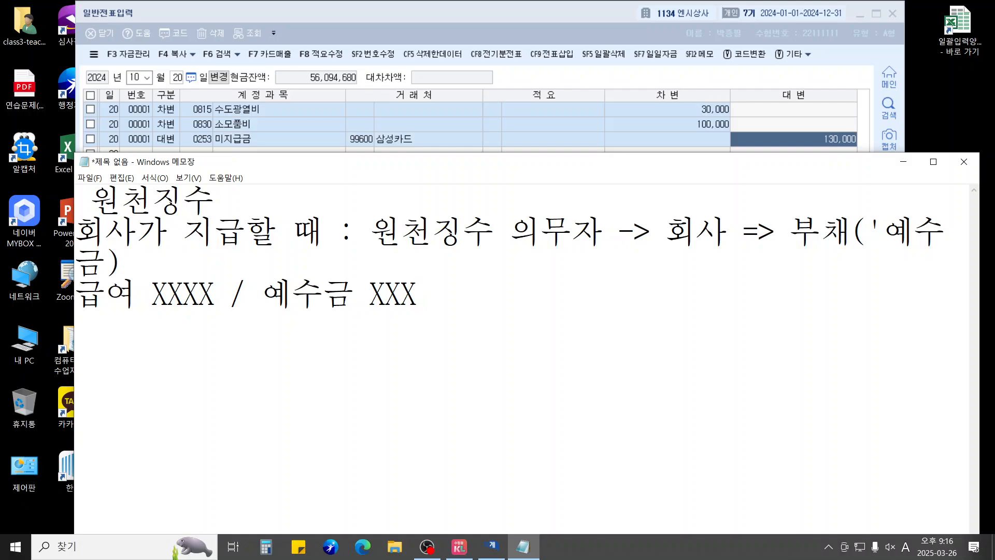
Add the second credit line "/ 현금 XXX" beneath the 예수금 entry, aligned with its slash
{"action": "key", "text": "Return"}
{"action": "type", "text": "/"}
{"action": "key", "text": "Hangul"}
{"action": "type", "text": "현금"}
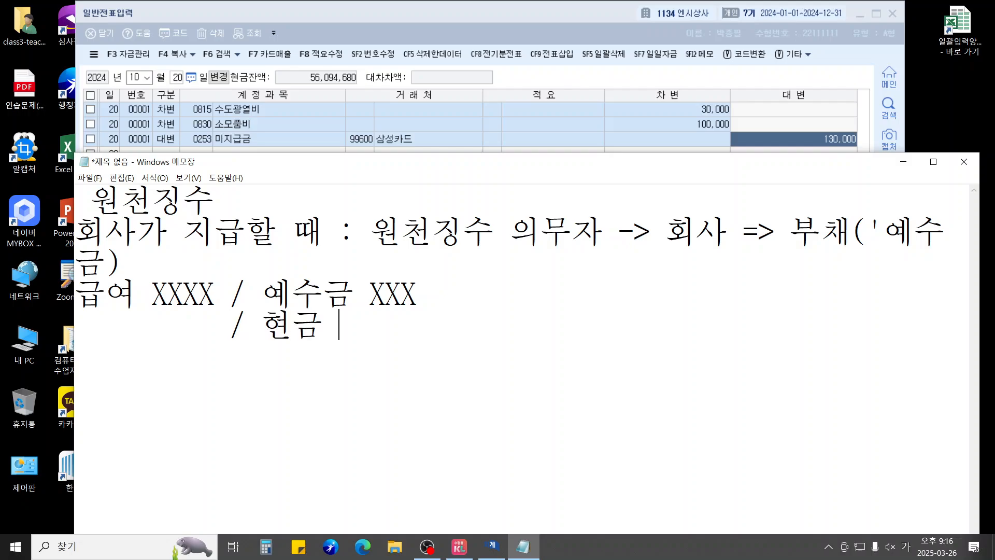
{"action": "type", "text": " XXX"}
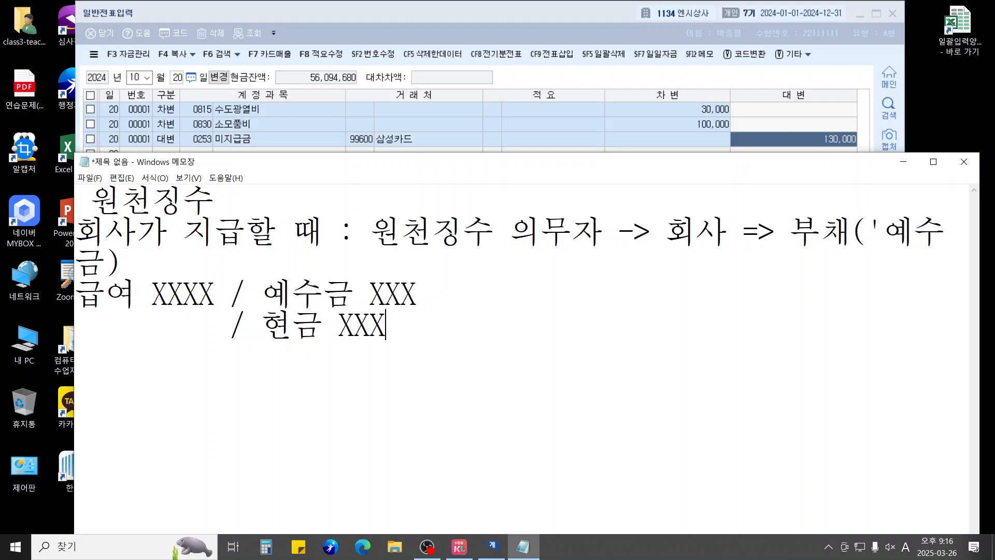
Start the contrasting case on a new line with "<-------> 회사가 받을 때 :"
{"action": "key", "text": "Return"}
{"action": "type", "text": "<-------> ghltk"}
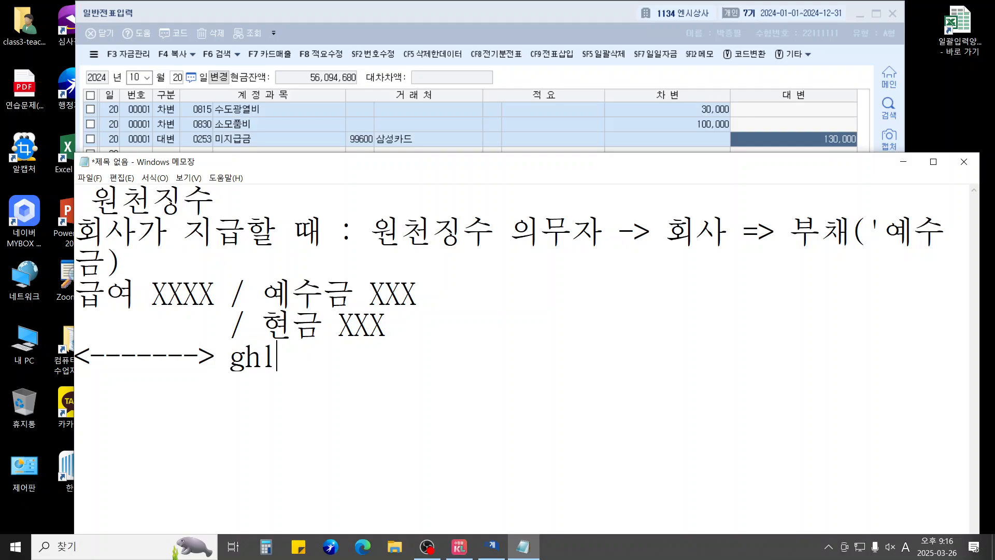
{"action": "key", "text": "BackSpace"}
{"action": "key", "text": "BackSpace"}
{"action": "key", "text": "BackSpace"}
{"action": "key", "text": "BackSpace"}
{"action": "key", "text": "BackSpace"}
{"action": "key", "text": "Hangul"}
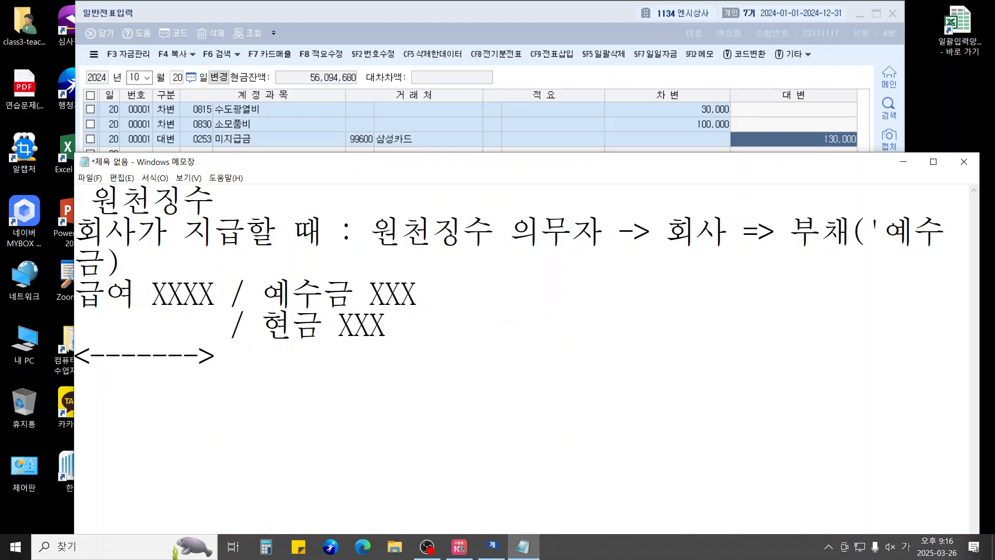
{"action": "type", "text": "회사가 "}
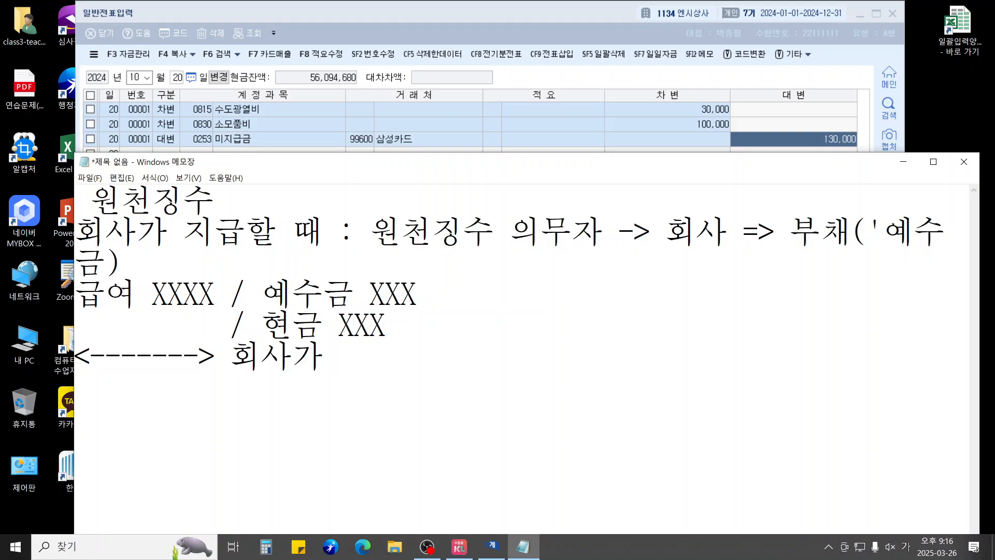
{"action": "type", "text": "받을 때"}
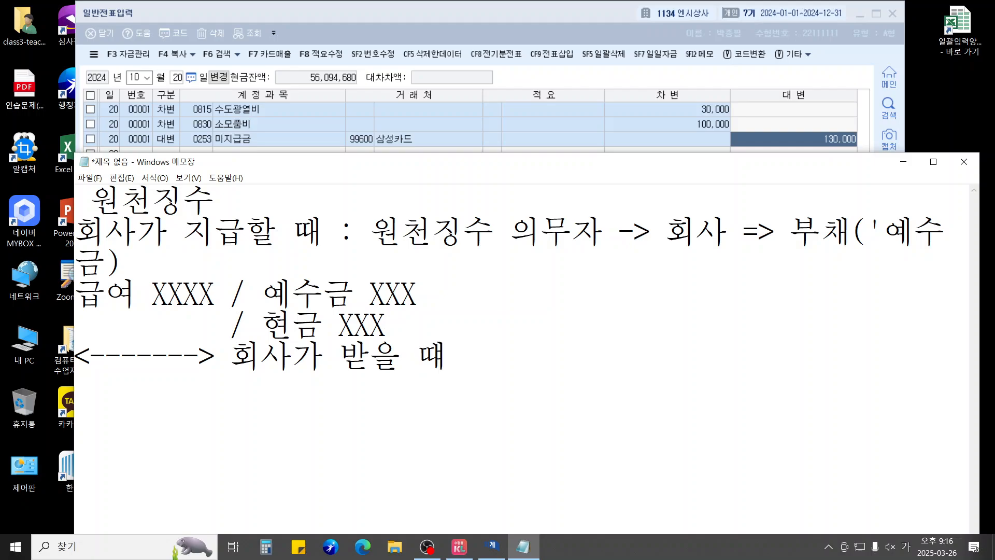
{"action": "key", "text": "BackSpace"}
{"action": "type", "text": "ㅐ "}
{"action": "type", "text": ": "}
Continue the 회사가 받을 때 line with "원천징수 의무자 -> 타회사"
{"action": "type", "text": "원천"}
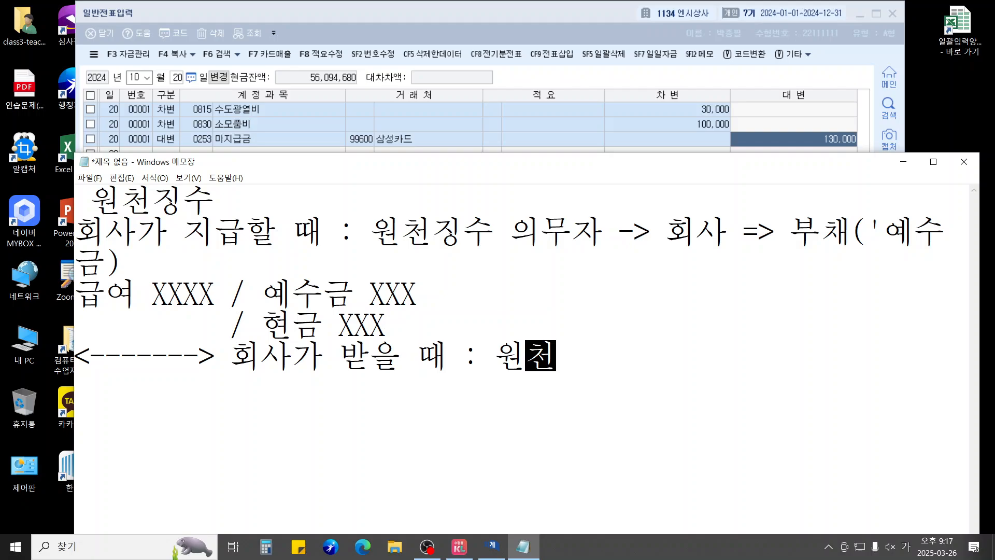
{"action": "type", "text": "ㅈㅣㅇ수 의무"}
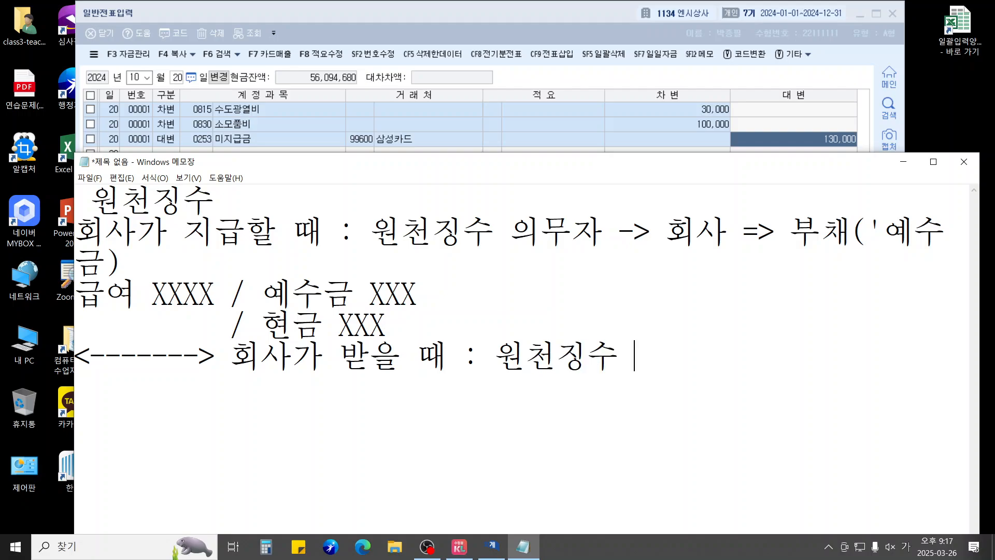
{"action": "type", "text": "자 "}
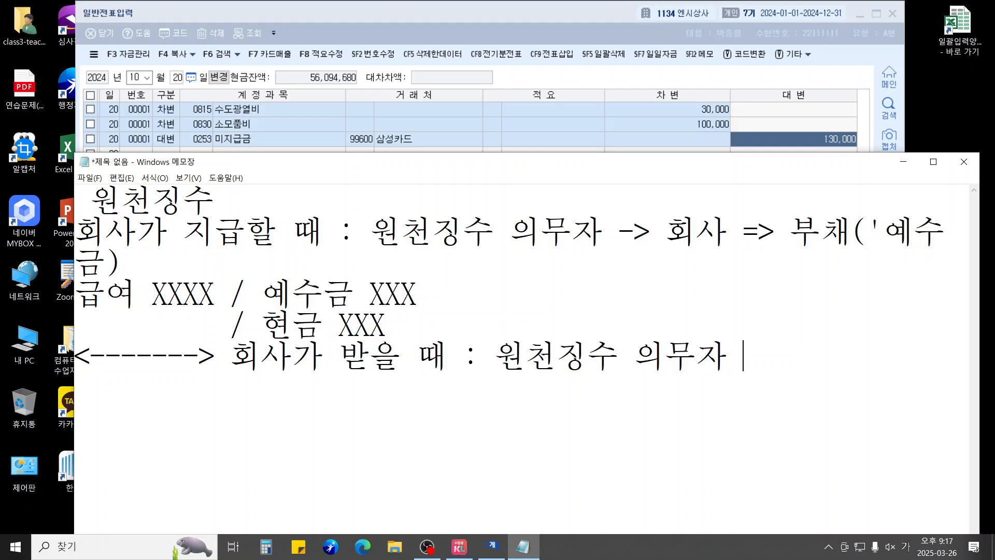
{"action": "type", "text": "-> 퇴"}
{"action": "key", "text": "BackSpace"}
{"action": "key", "text": "BackSpace"}
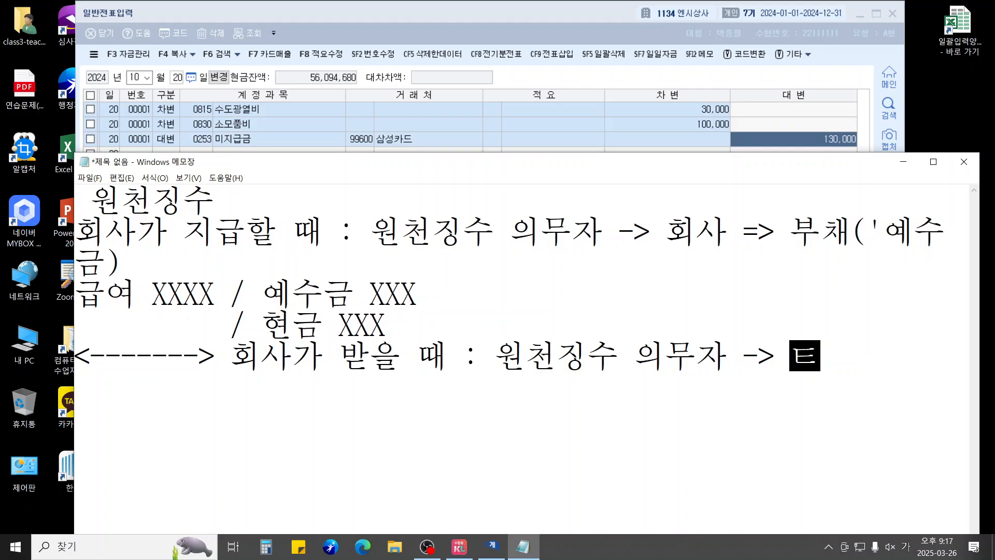
{"action": "type", "text": "타회사"}
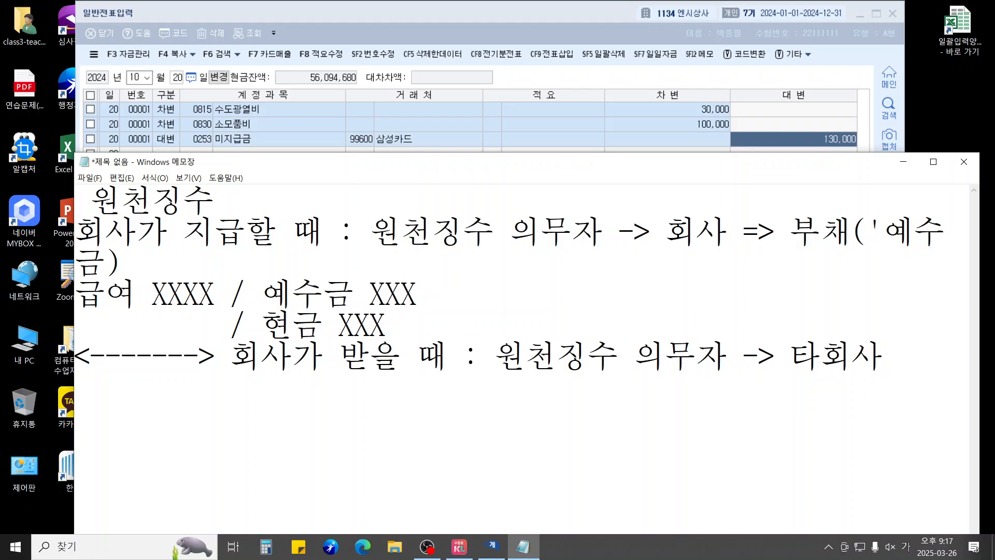
Continue the 회사가 받을 때 line with "=> 세금을 미리 납부한 것으로 이 경우 자산으로 처리하고"
{"action": "type", "text": "=> 세"}
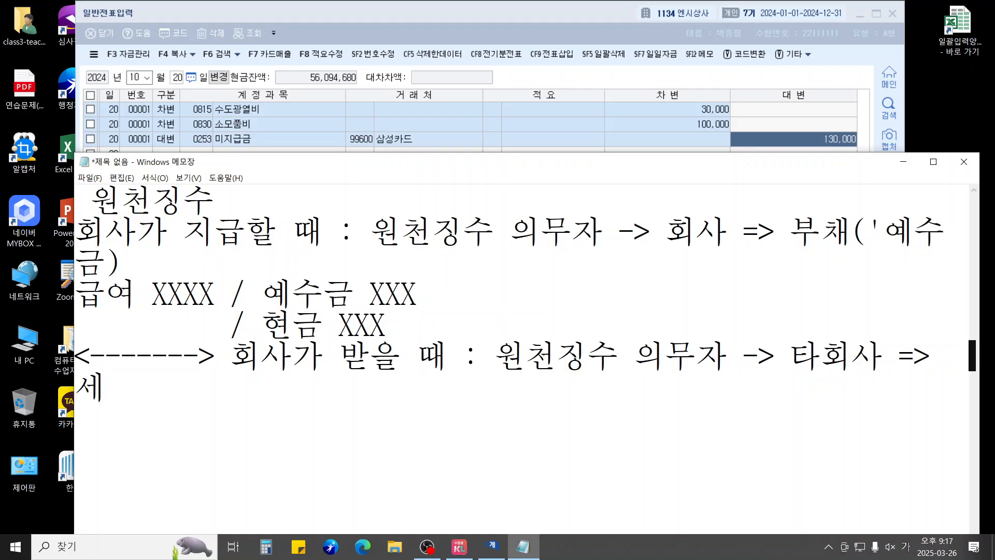
{"action": "type", "text": "금을 미리"}
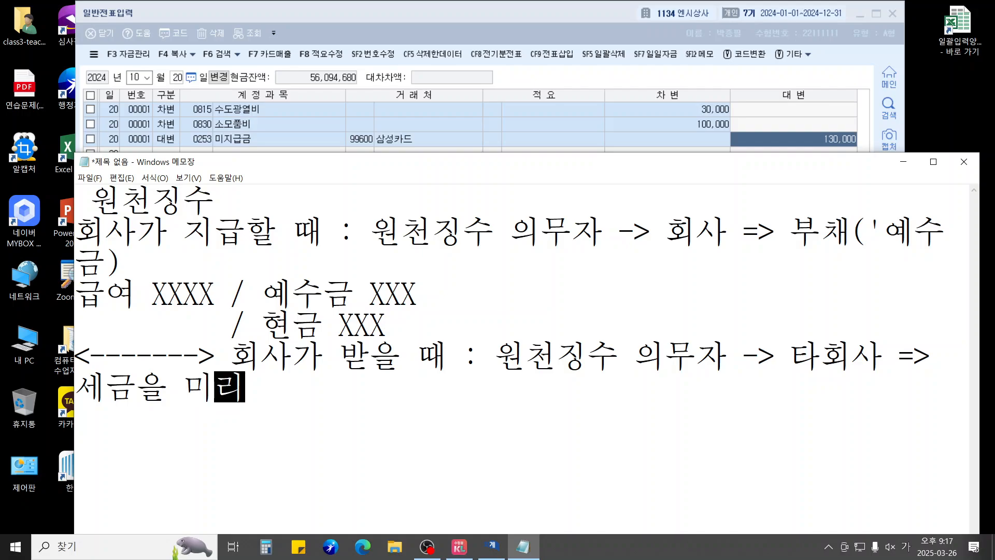
{"action": "type", "text": " 납부"}
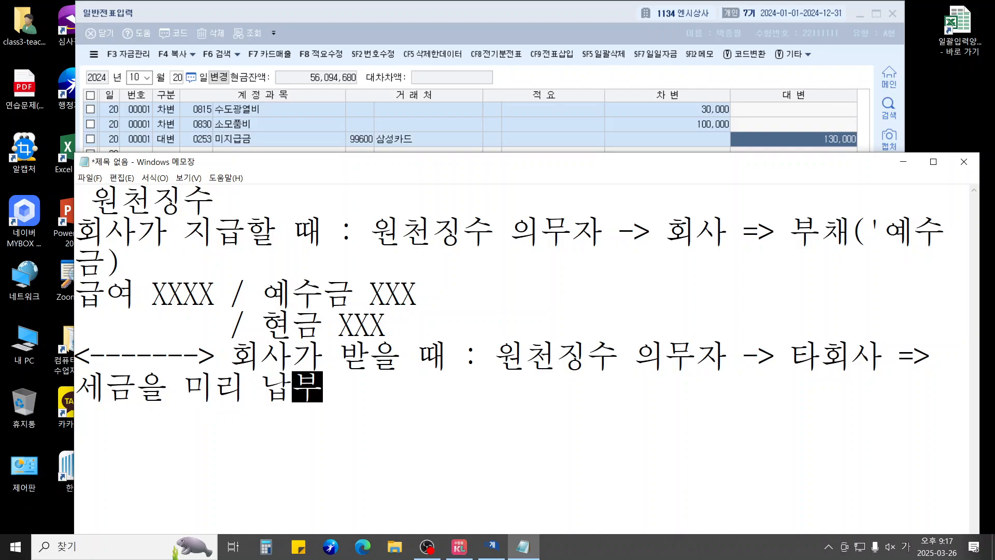
{"action": "type", "text": "한 것으로 이 경우"}
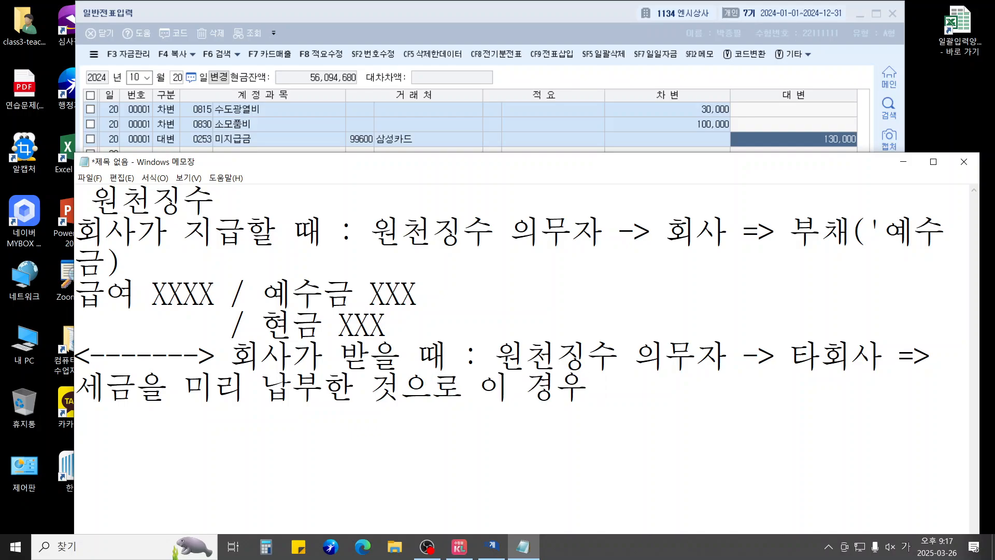
{"action": "type", "text": " 자산으로 처리"}
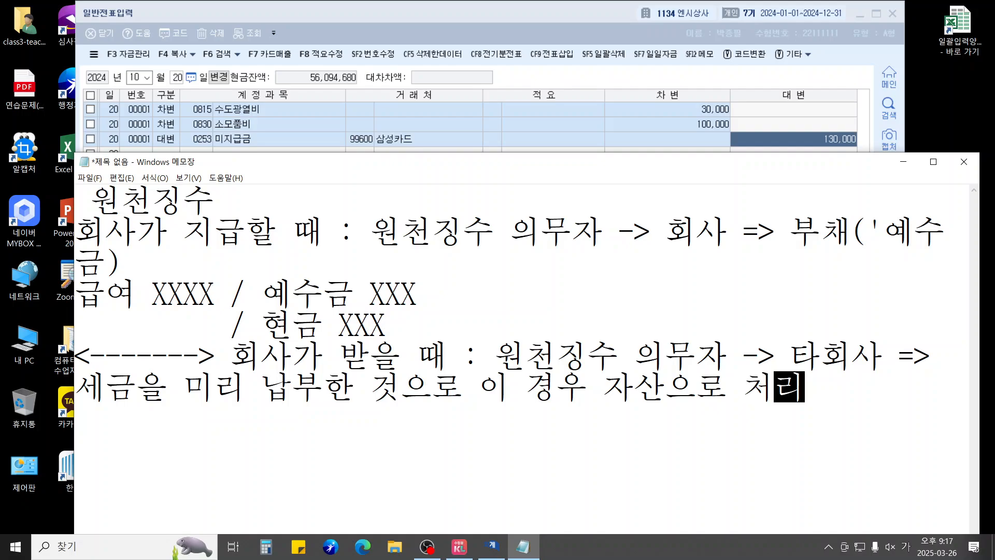
{"action": "type", "text": "하고"}
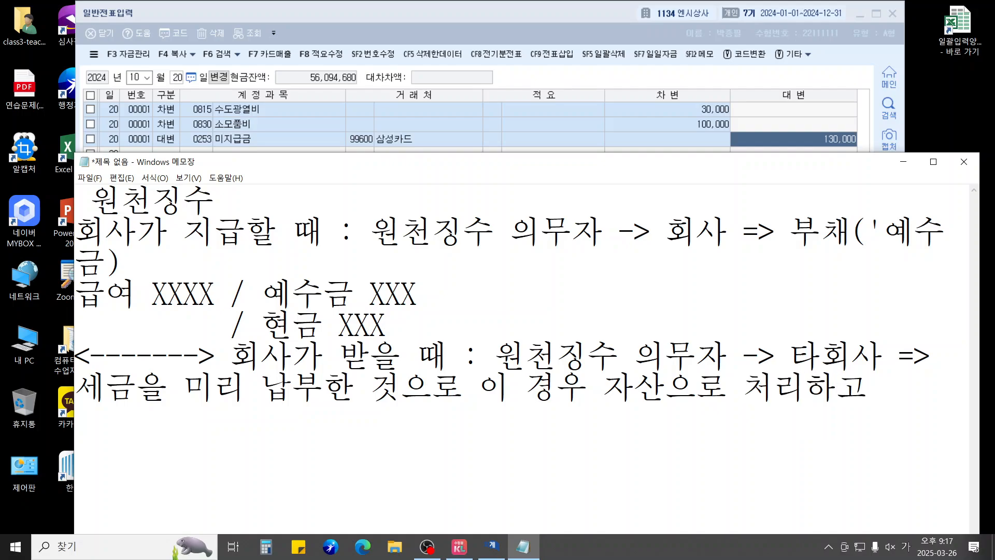
Finish the sentence about prepaid tax with ", 이후 납부할 세액에서 공제한다."
{"action": "type", "text": ", 이후"}
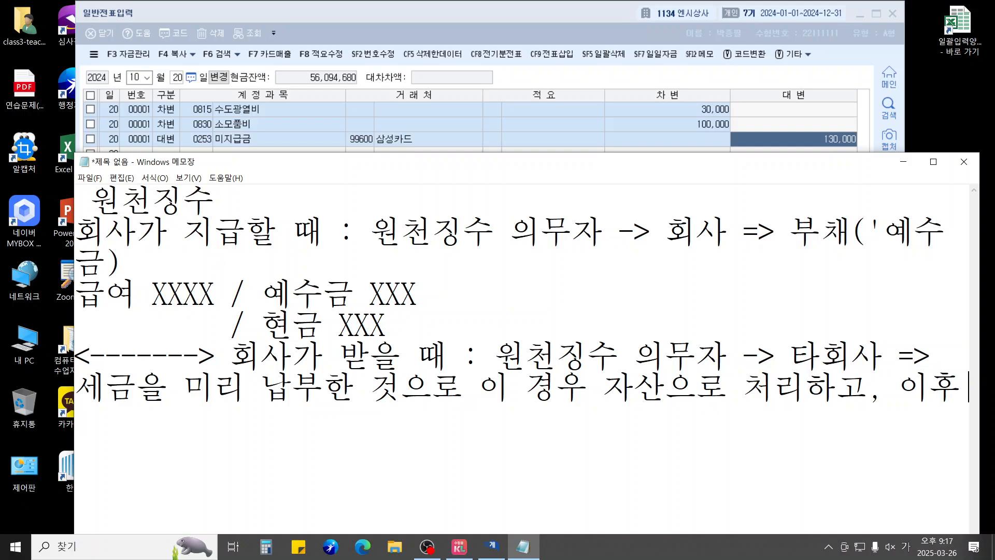
{"action": "type", "text": " 납부할 "}
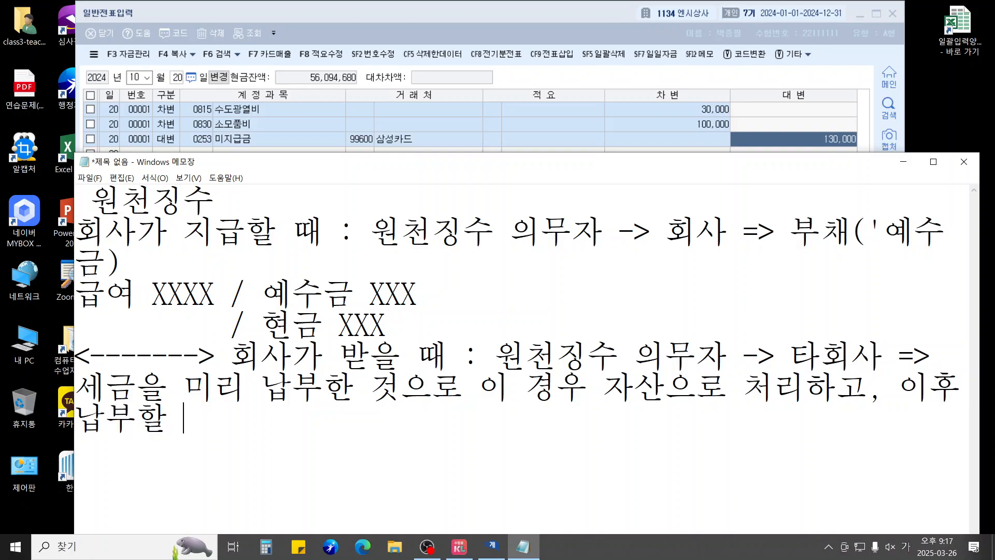
{"action": "type", "text": "세액에서 공제하"}
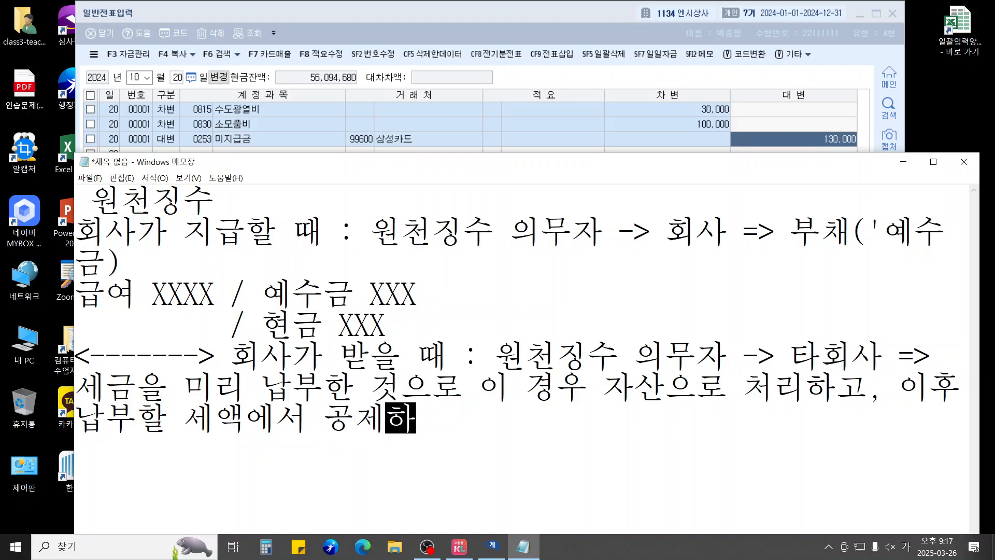
{"action": "type", "text": "ㄴ다."}
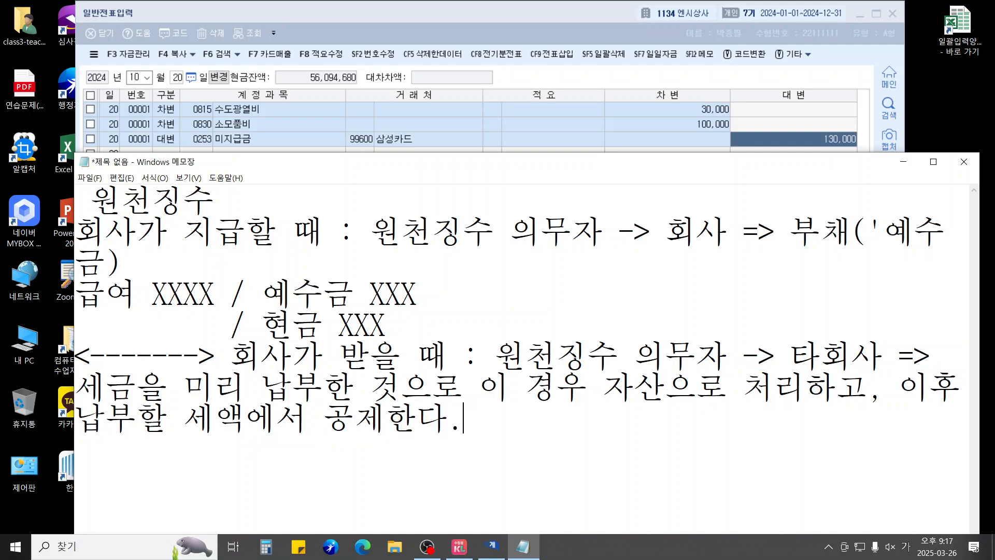
Append the account name and its class, "'선납세금'(자산)", after the sentence ending in 공제한다
{"action": "type", "text": " ';"}
{"action": "key", "text": "BackSpace"}
{"action": "type", "text": "선나"}
{"action": "key", "text": "BackSpace"}
{"action": "type", "text": "납세금"}
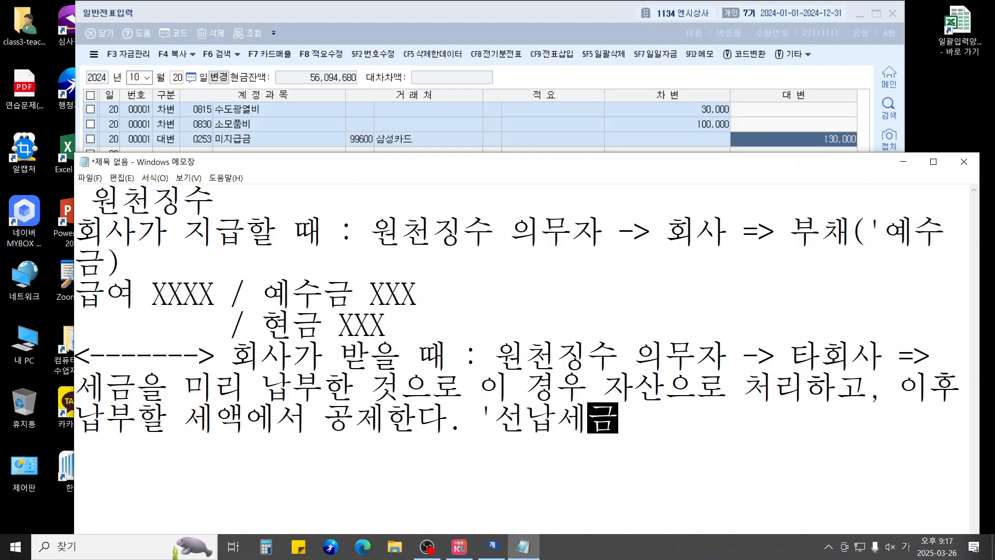
{"action": "type", "text": "'"}
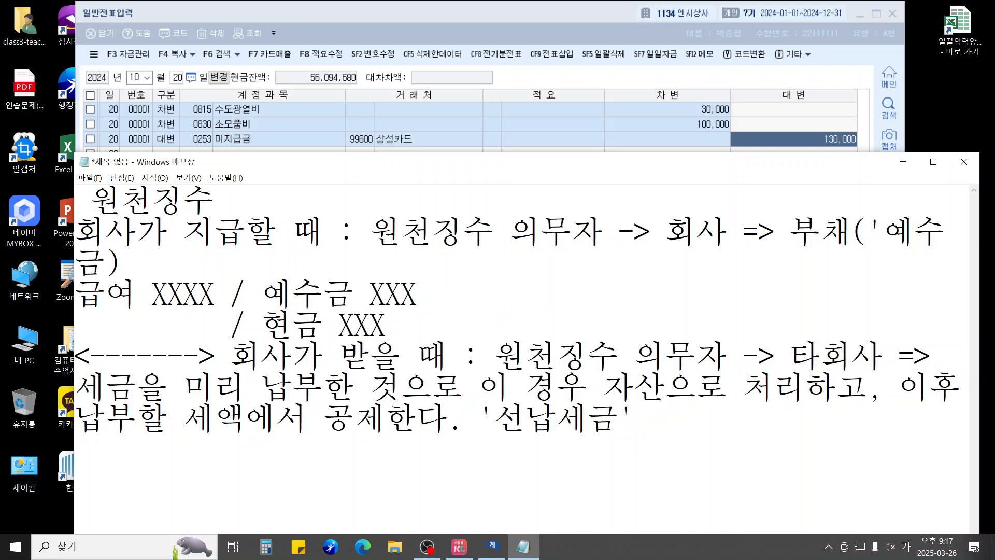
{"action": "type", "text": "(자산"}
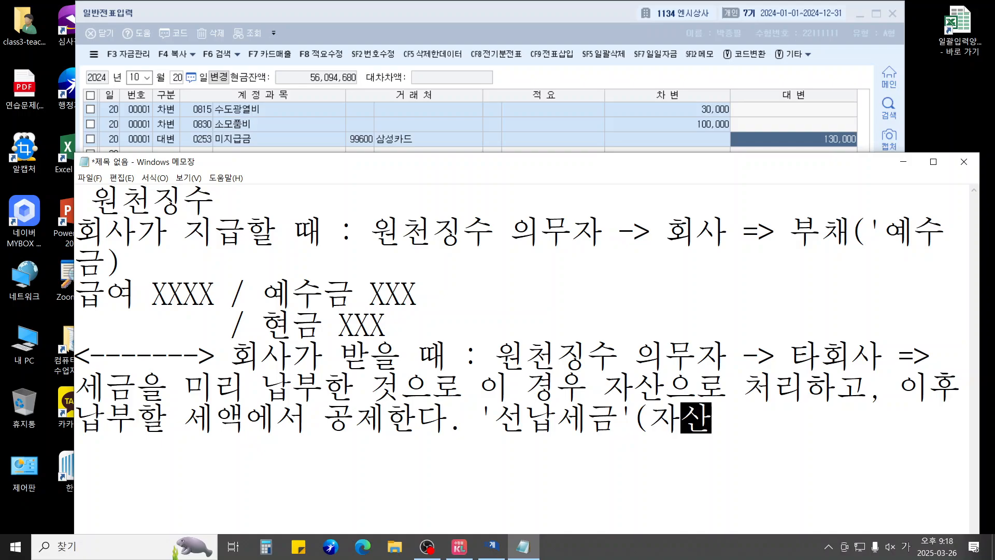
{"action": "type", "text": ")"}
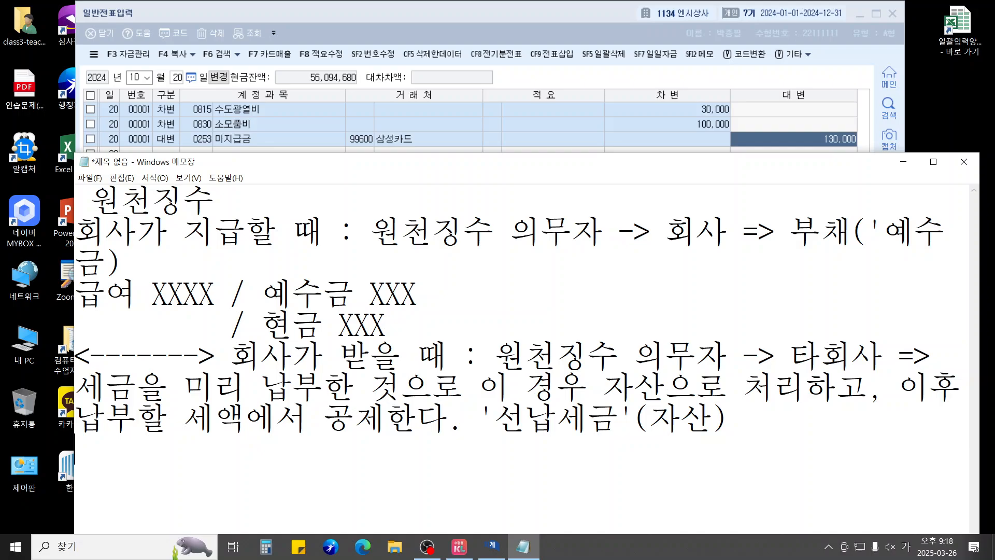
Add the example journal entry "보통예금 84,600 / 이자수익 100,000" on a new line of the note
{"action": "type", "text": "보통예금 "}
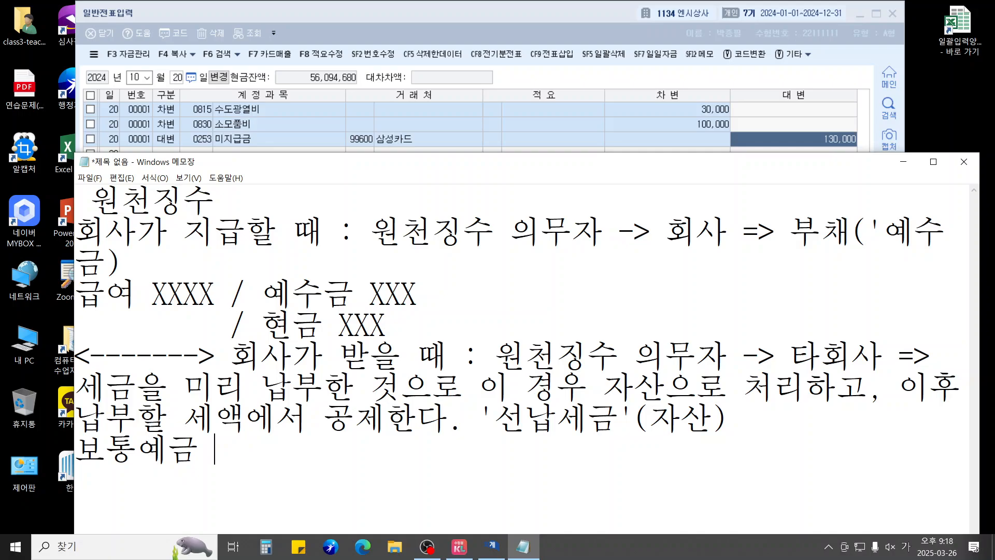
{"action": "type", "text": "84,600"}
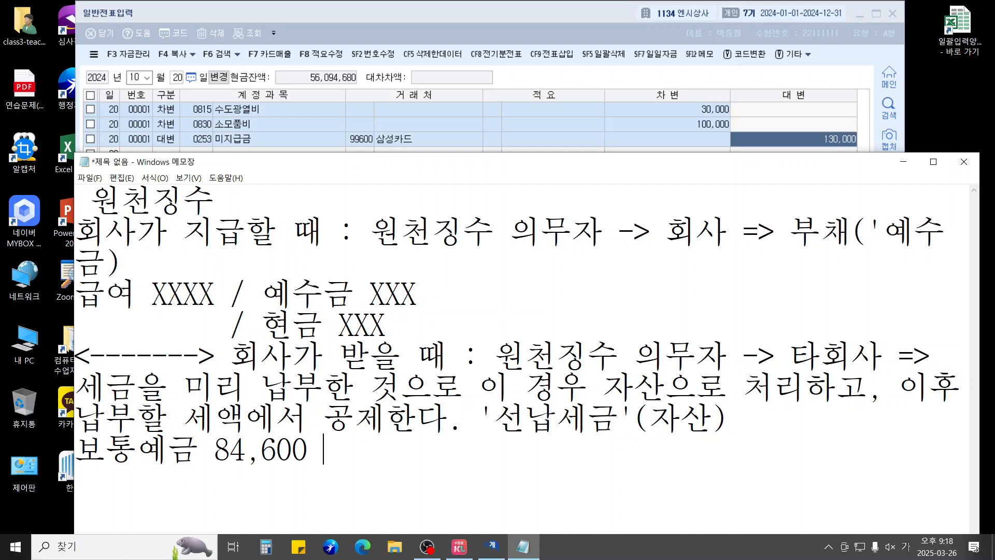
{"action": "type", "text": " / 이자"}
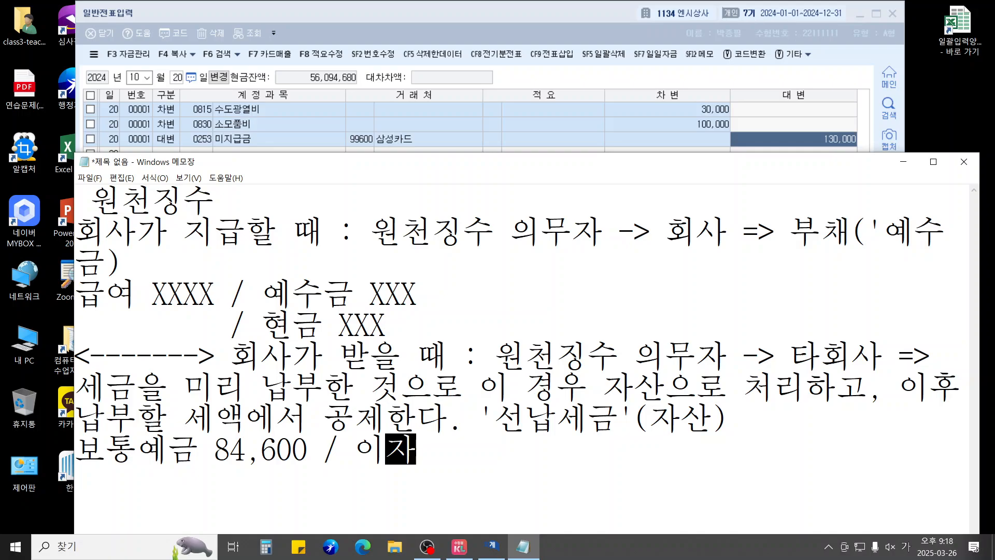
{"action": "type", "text": "수익 "}
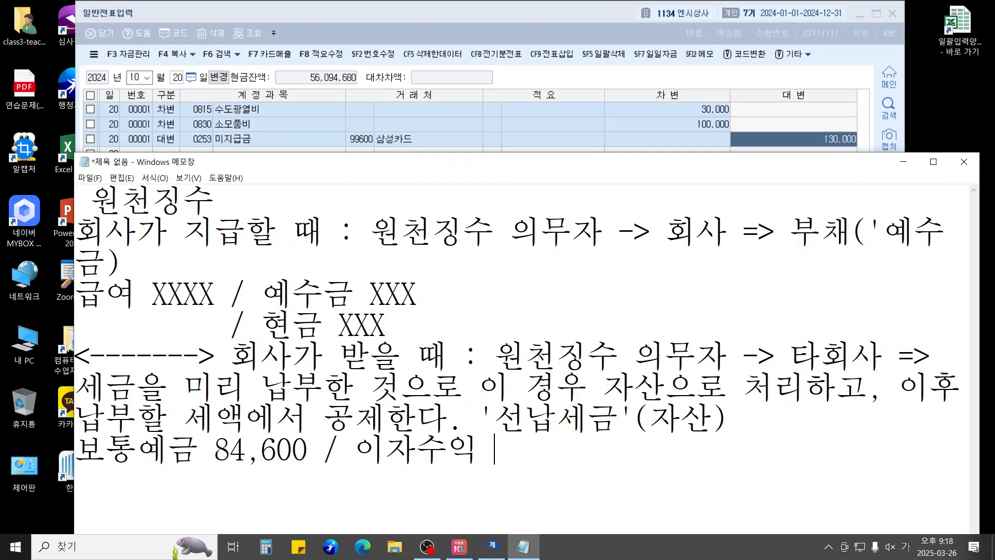
{"action": "type", "text": "100,000"}
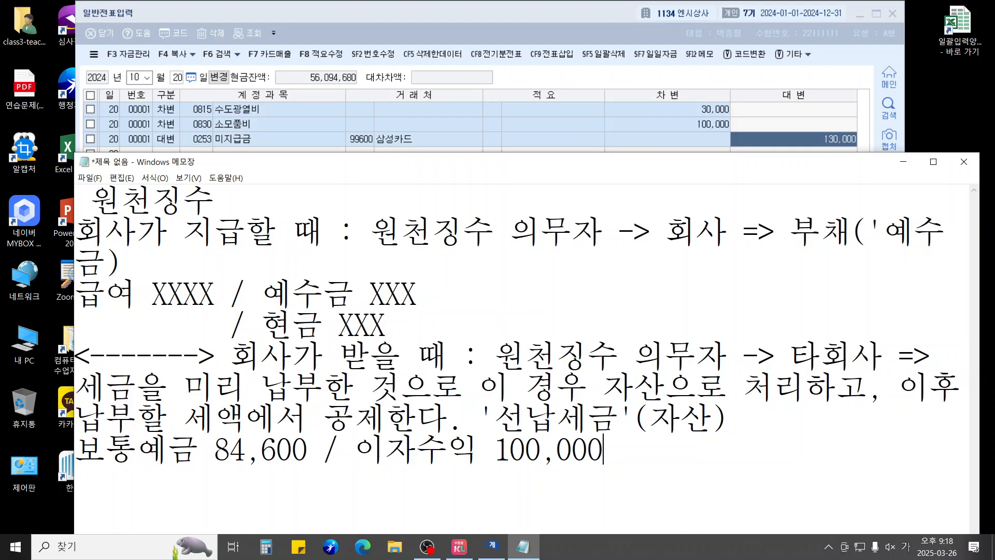
Add the second debit line "선납세금 15,400 /" beneath the 보통예금 entry and highlight it
{"action": "key", "text": "Return"}
{"action": "type", "text": "선나ㅂ세그"}
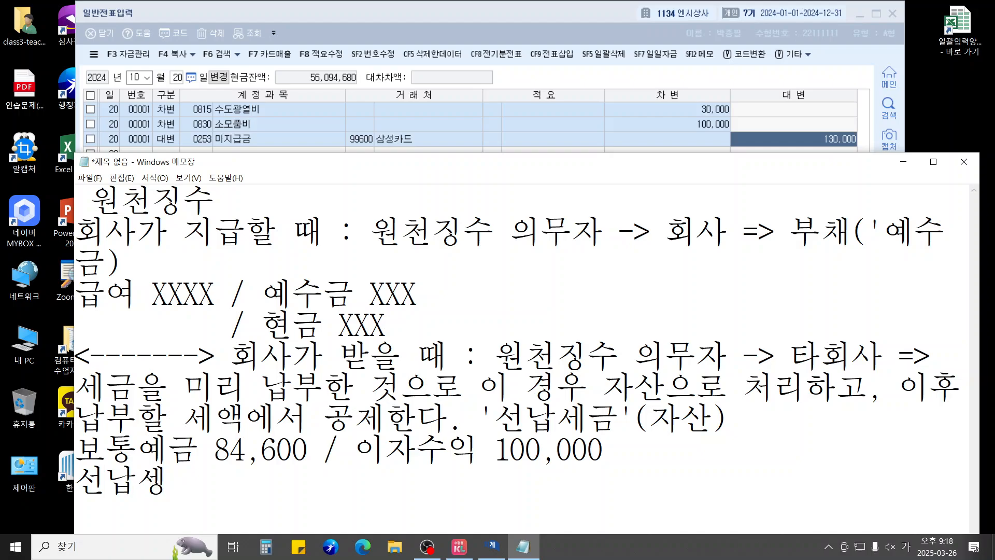
{"action": "type", "text": "ㅁ "}
{"action": "type", "text": "15"}
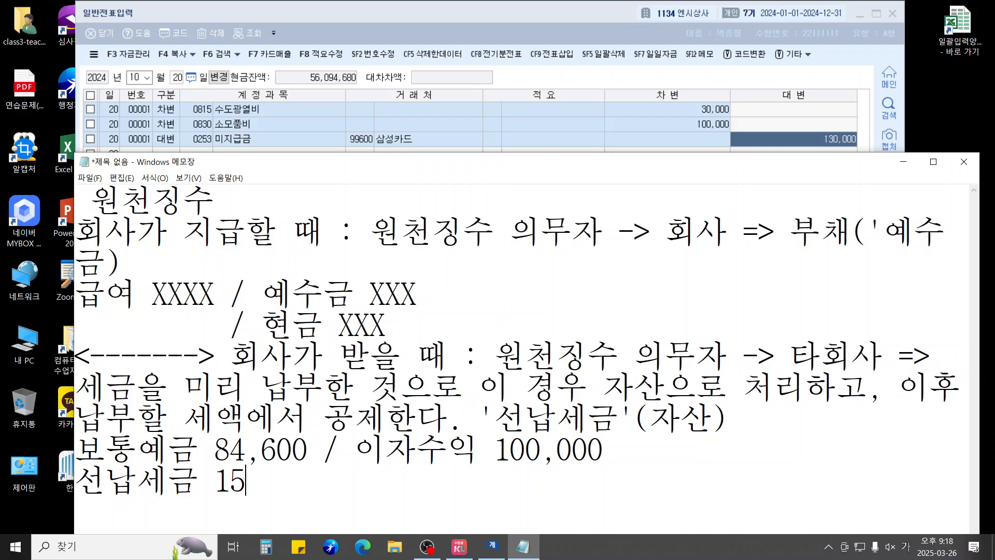
{"action": "type", "text": ",400 /"}
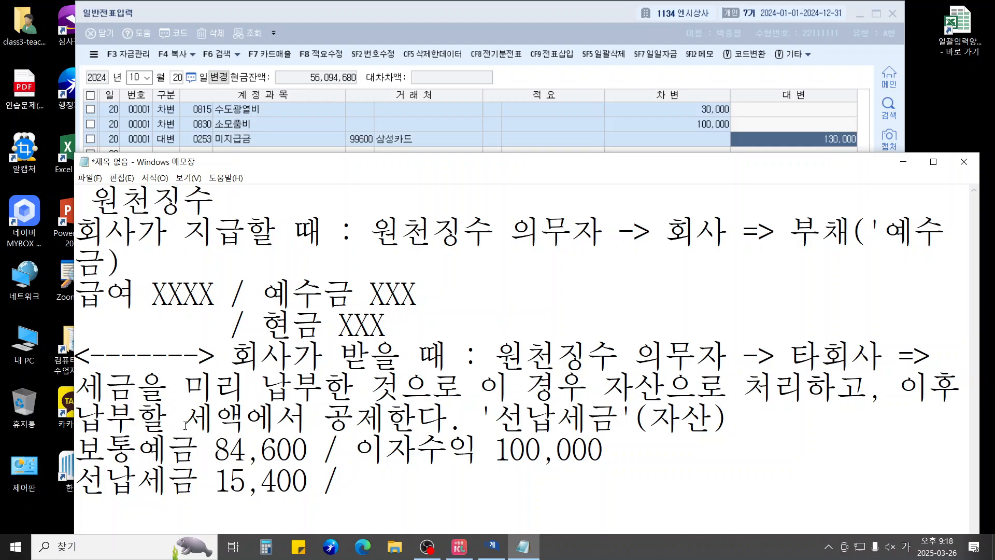
{"action": "left_click_drag", "start_coordinate": [75, 480], "coordinate": [372, 501]}
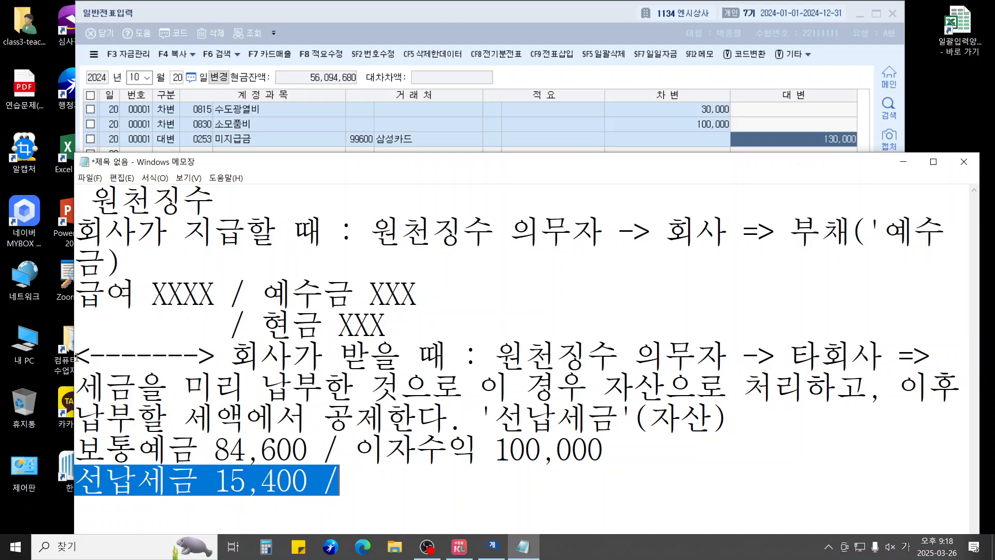
Insert a blank line above the "<------->" line, move the note window higher, and highlight "선납세금 15,400"
{"action": "left_click", "coordinate": [77, 355]}
{"action": "key", "text": "Return"}
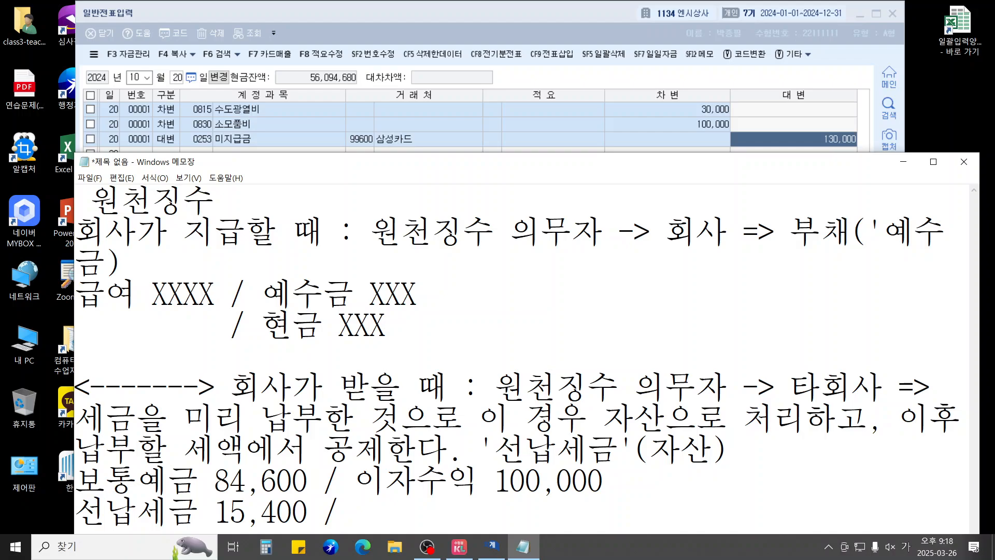
{"action": "left_click_drag", "start_coordinate": [326, 162], "coordinate": [330, 115]}
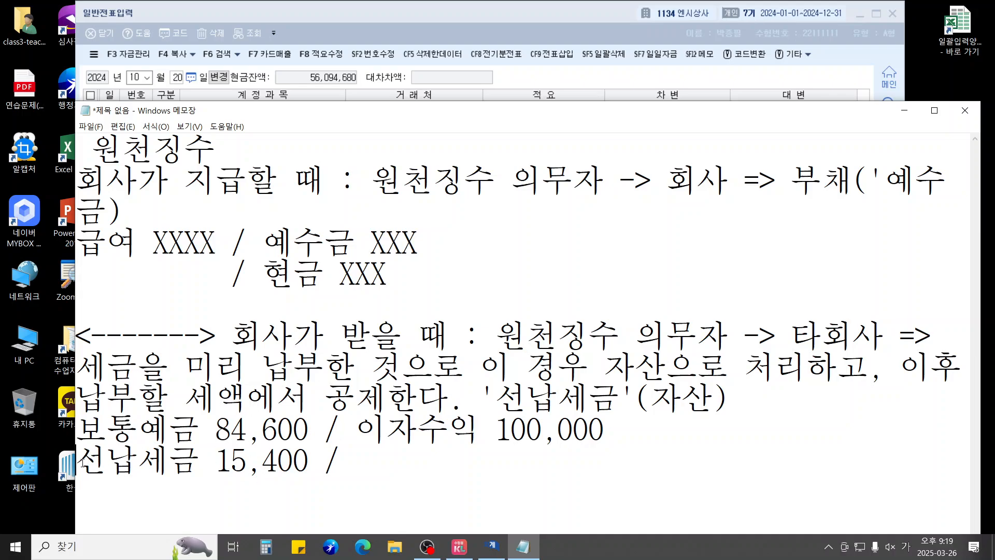
{"action": "left_click_drag", "start_coordinate": [82, 460], "coordinate": [328, 469]}
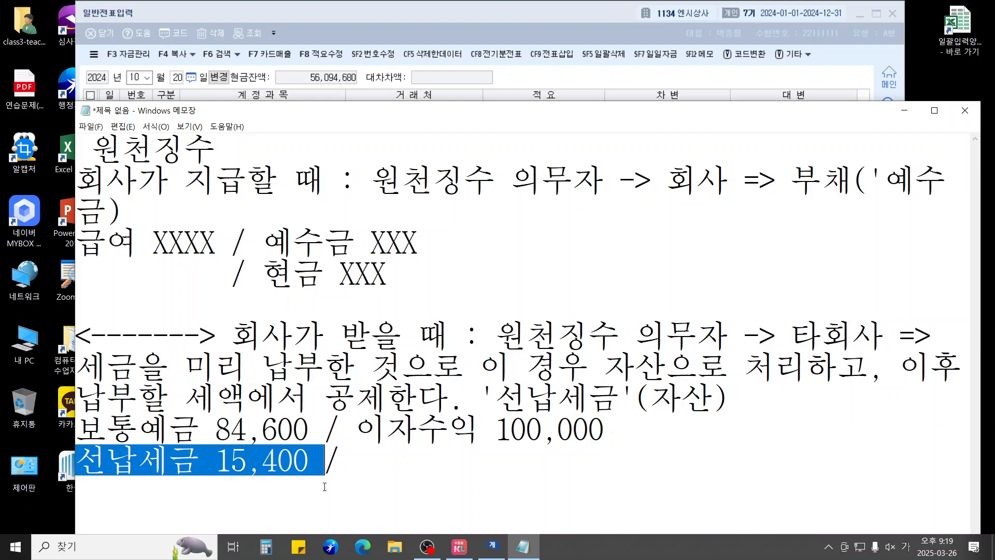
Switch to the 일반전표입력 window and set the voucher date to November 10, 2024
{"action": "mouse_move", "coordinate": [493, 545]}
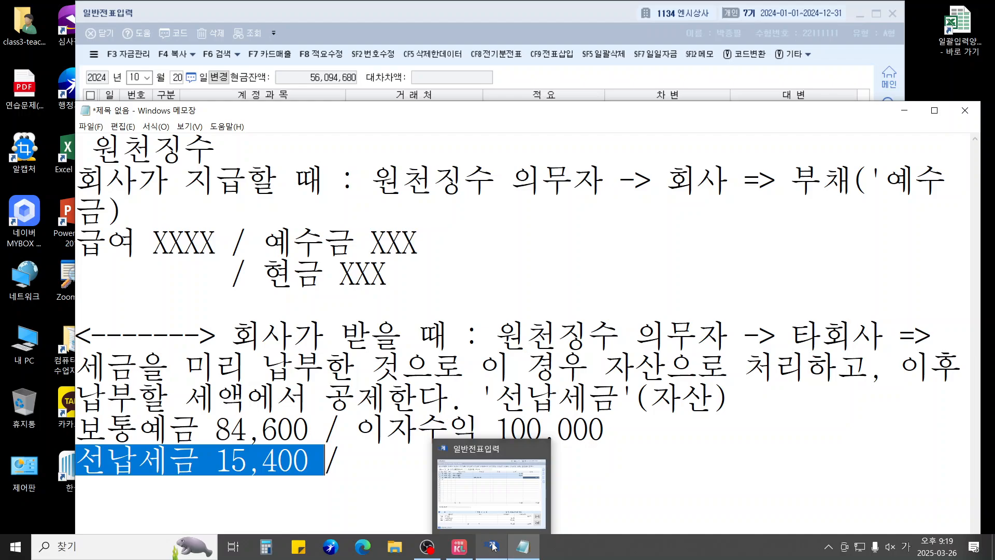
{"action": "left_click", "coordinate": [493, 545]}
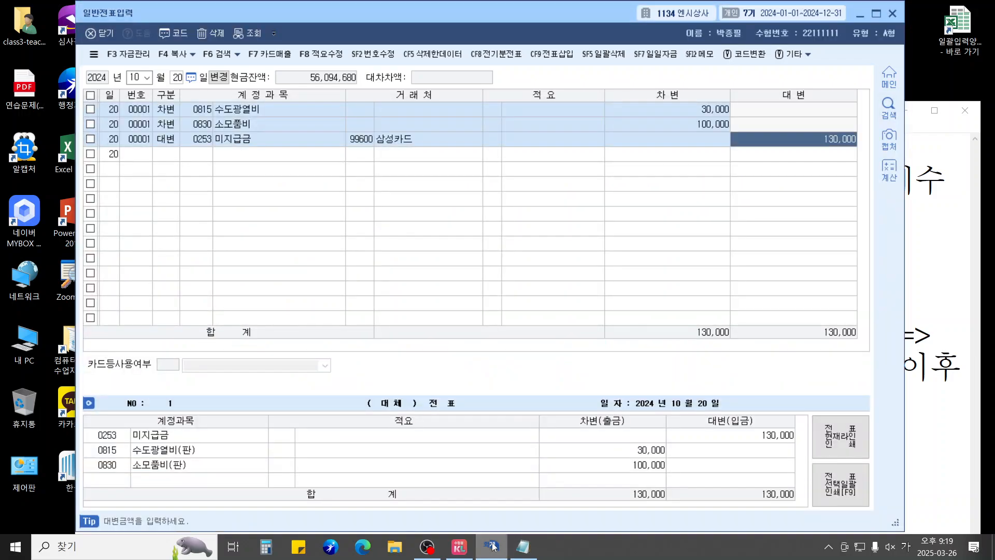
{"action": "key", "text": "Return"}
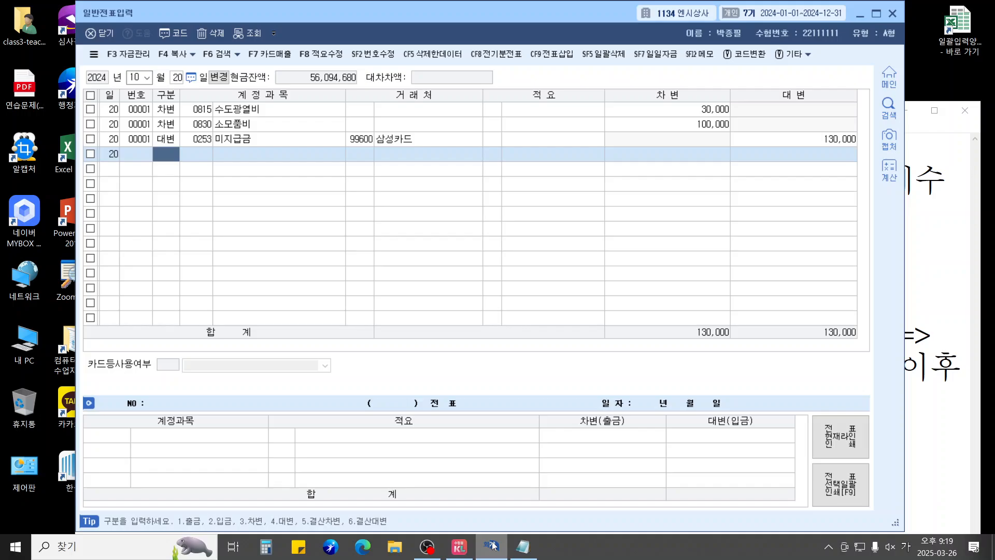
{"action": "key", "text": "Escape"}
{"action": "key", "text": "Escape"}
{"action": "type", "text": "11"}
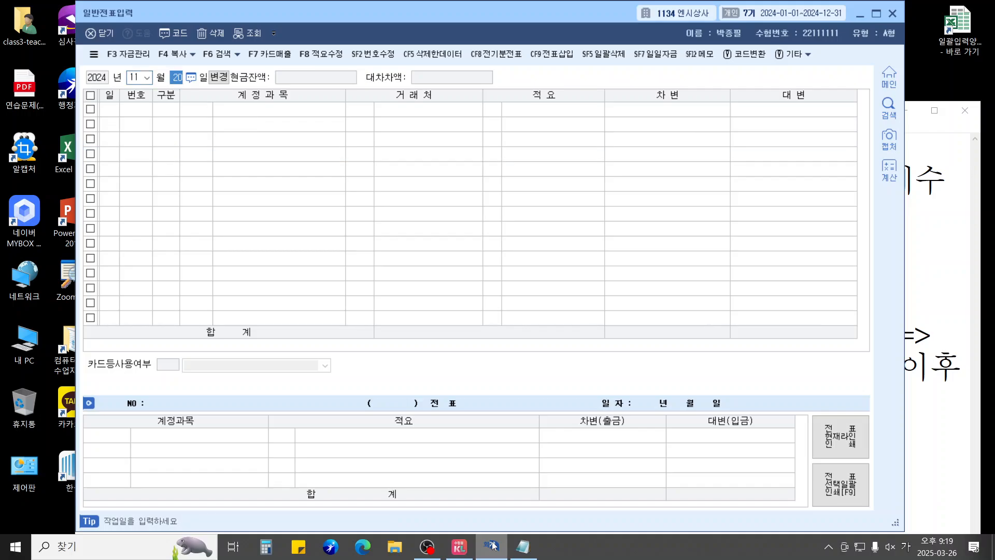
{"action": "type", "text": "10"}
{"action": "key", "text": "Return"}
Enter a 차변 line with account 0103 보통예금 and amount 86,400, without a client or description
{"action": "type", "text": "3"}
{"action": "key", "text": "Return"}
{"action": "type", "text": "103"}
{"action": "key", "text": "Return"}
{"action": "key", "text": "Return"}
{"action": "key", "text": "Return"}
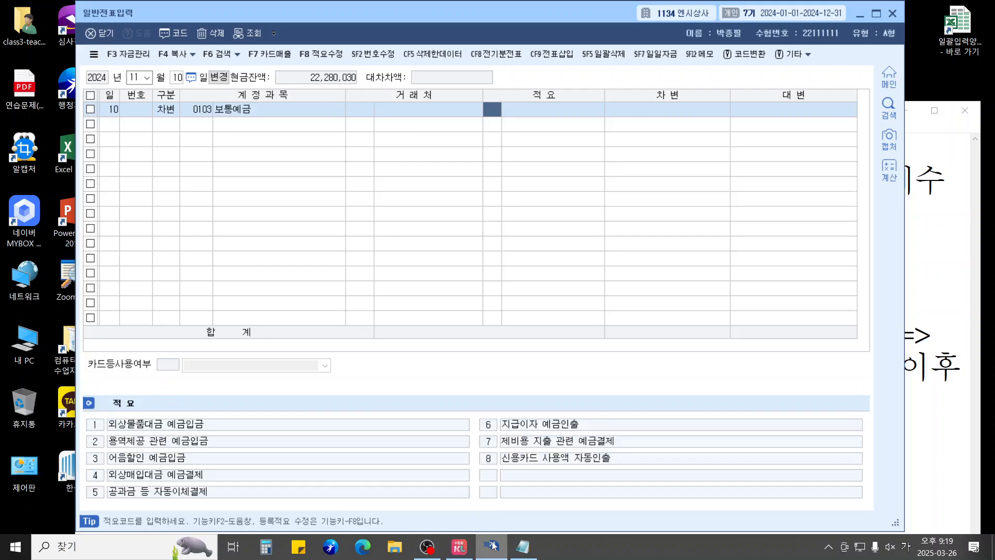
{"action": "type", "text": "86,400"}
{"action": "key", "text": "Return"}
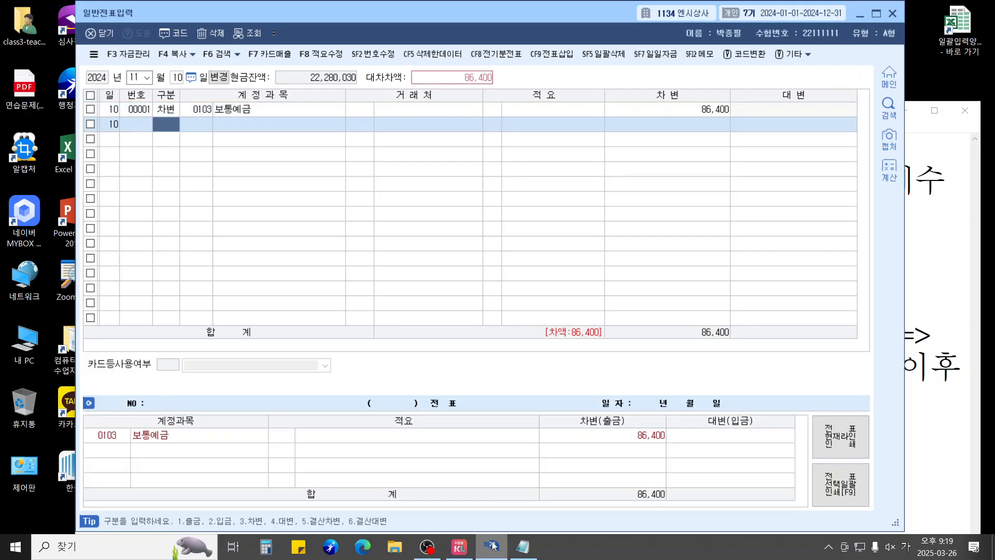
Add a second 차변 line using account 0136 선납세금, leaving client and description empty
{"action": "type", "text": "3"}
{"action": "key", "text": "Return"}
{"action": "type", "text": "135"}
{"action": "key", "text": "Return"}
{"action": "key", "text": "Left"}
{"action": "type", "text": "136"}
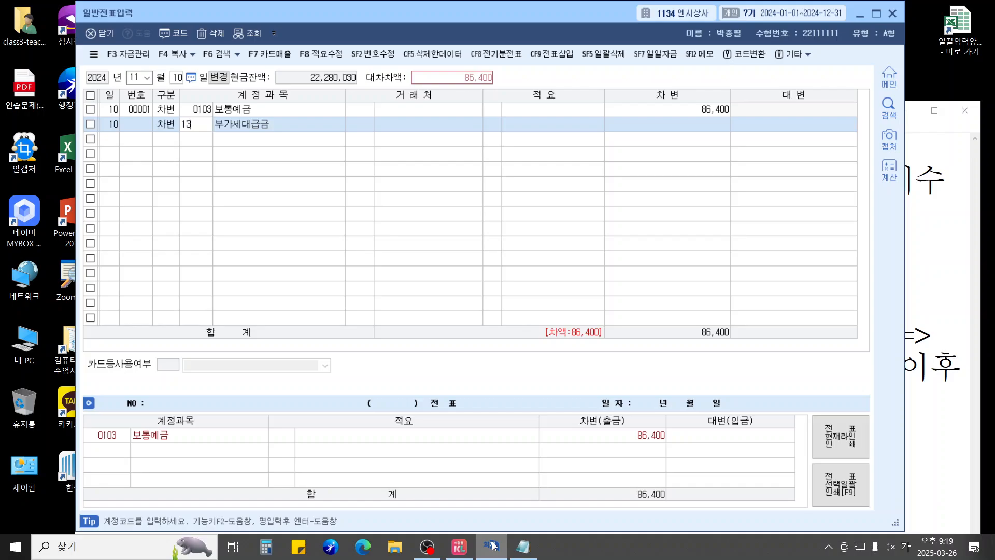
{"action": "key", "text": "Return"}
{"action": "key", "text": "Return"}
{"action": "key", "text": "Return"}
Set the debit amount of the 선납세금 line to 15,600
{"action": "type", "text": "1"}
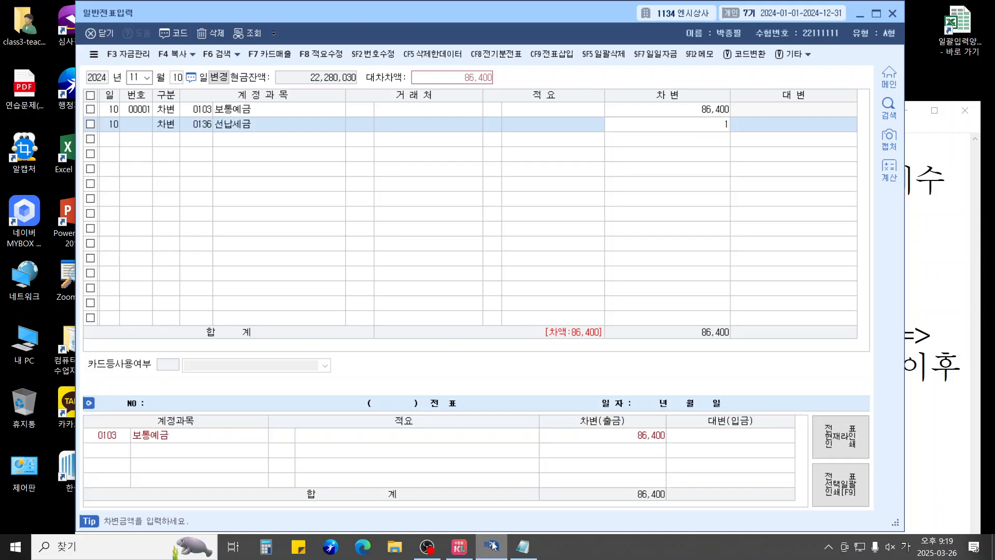
{"action": "type", "text": "4,600"}
{"action": "key", "text": "BackSpace"}
{"action": "key", "text": "BackSpace"}
{"action": "key", "text": "BackSpace"}
{"action": "key", "text": "BackSpace"}
{"action": "type", "text": "5600"}
{"action": "key", "text": "Return"}
Set the debit amount of the 보통예금 line to 85,400
{"action": "key", "text": "Up"}
{"action": "key", "text": "Up"}
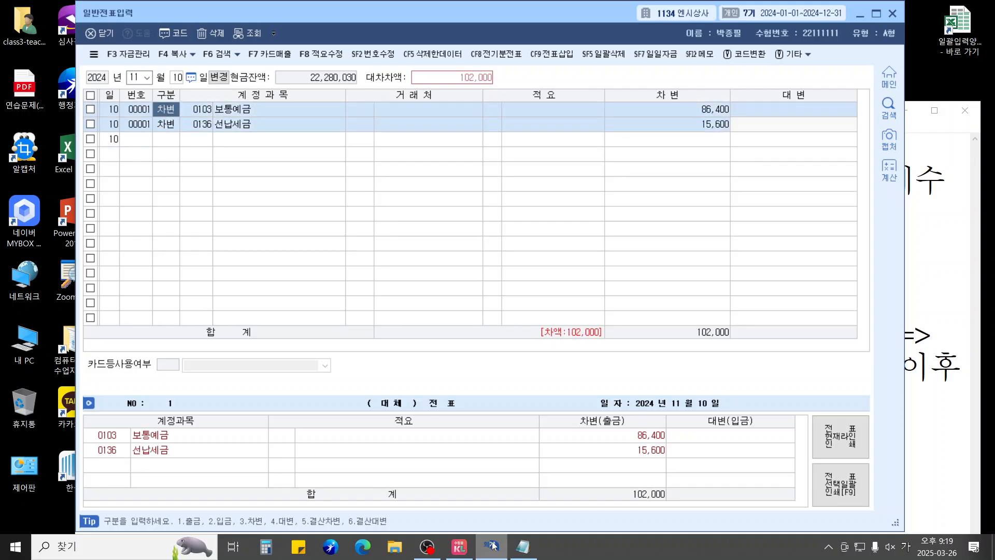
{"action": "key", "text": "Right"}
{"action": "key", "text": "Right"}
{"action": "key", "text": "Right"}
{"action": "key", "text": "Right"}
{"action": "key", "text": "Right"}
{"action": "key", "text": "BackSpace"}
{"action": "key", "text": "BackSpace"}
{"action": "key", "text": "BackSpace"}
{"action": "key", "text": "BackSpace"}
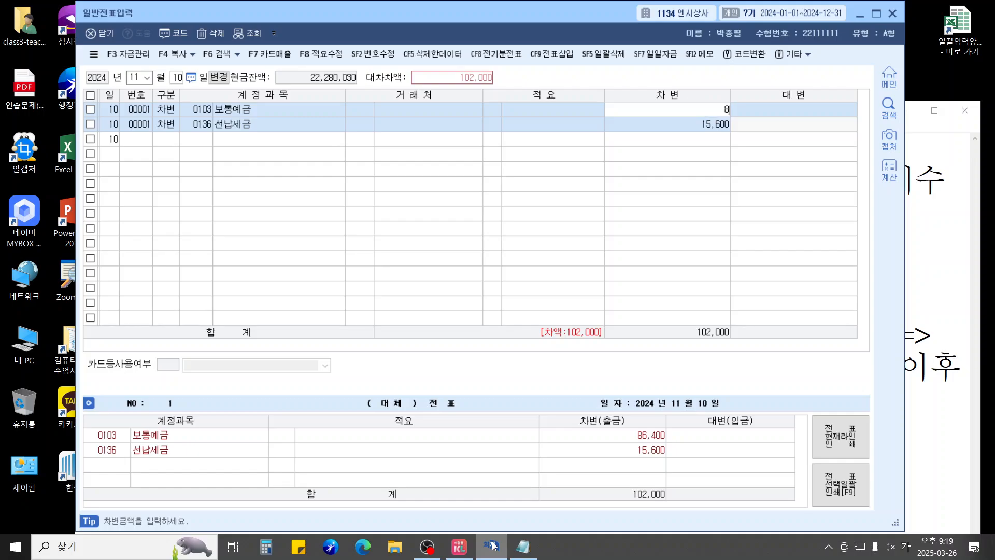
{"action": "type", "text": "5400"}
{"action": "key", "text": "Return"}
Set the debit amount of the 보통예금 line to 84,600
{"action": "key", "text": "Up"}
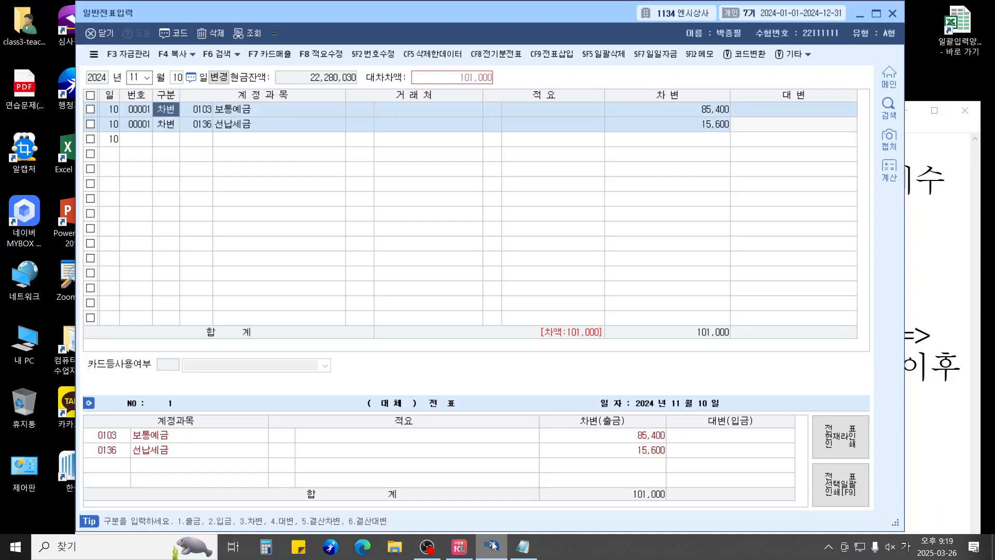
{"action": "key", "text": "Right"}
{"action": "key", "text": "Right"}
{"action": "key", "text": "Right"}
{"action": "key", "text": "Right"}
{"action": "key", "text": "Right"}
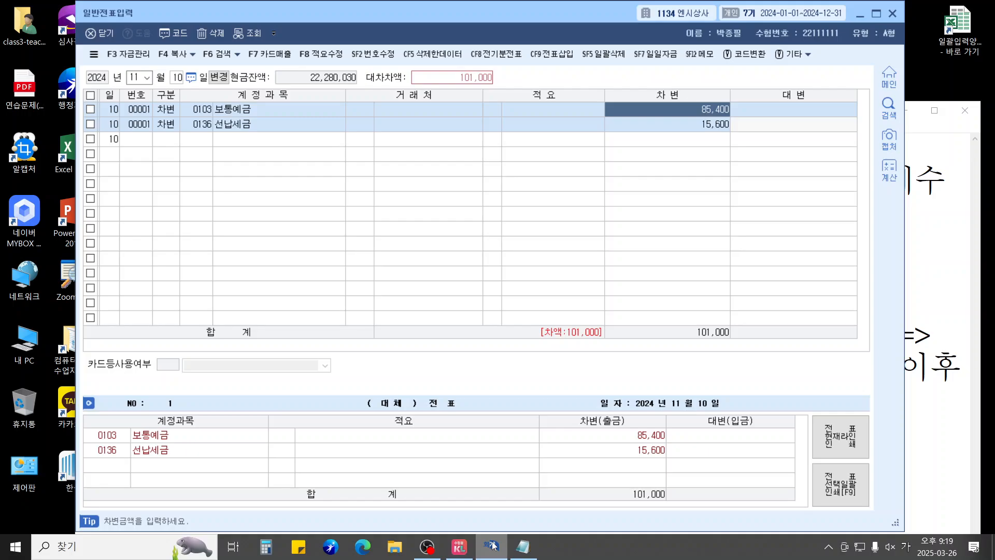
{"action": "type", "text": "84600"}
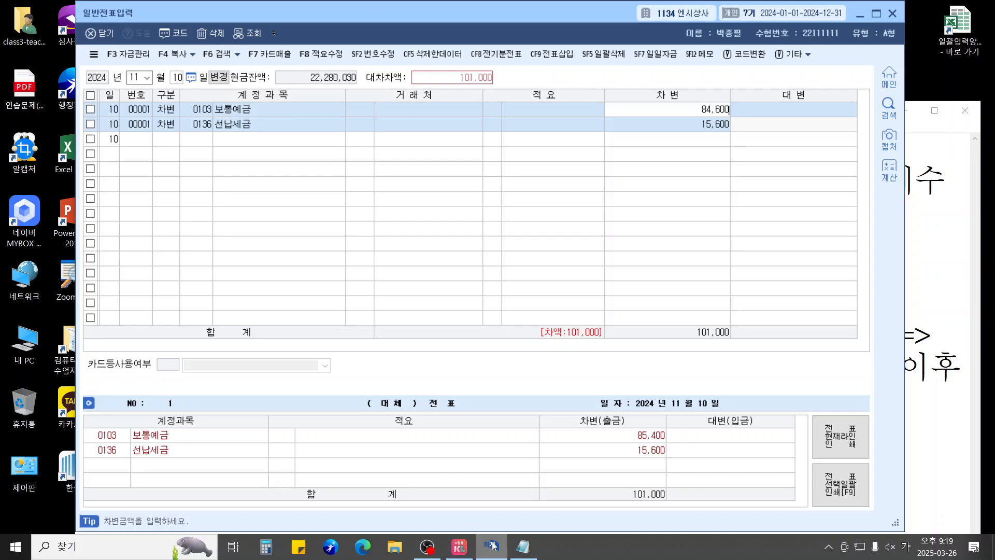
{"action": "key", "text": "Return"}
Set the debit amount of the 선납세금 line to 15,400
{"action": "key", "text": "Up"}
{"action": "key", "text": "Right"}
{"action": "key", "text": "Right"}
{"action": "key", "text": "Right"}
{"action": "key", "text": "Right"}
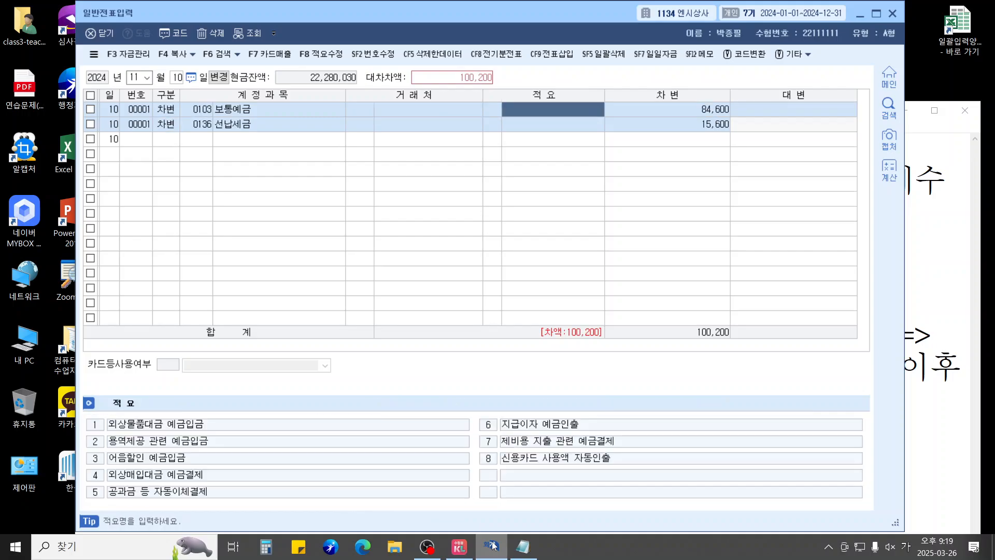
{"action": "key", "text": "Right"}
{"action": "key", "text": "Down"}
{"action": "type", "text": "15400"}
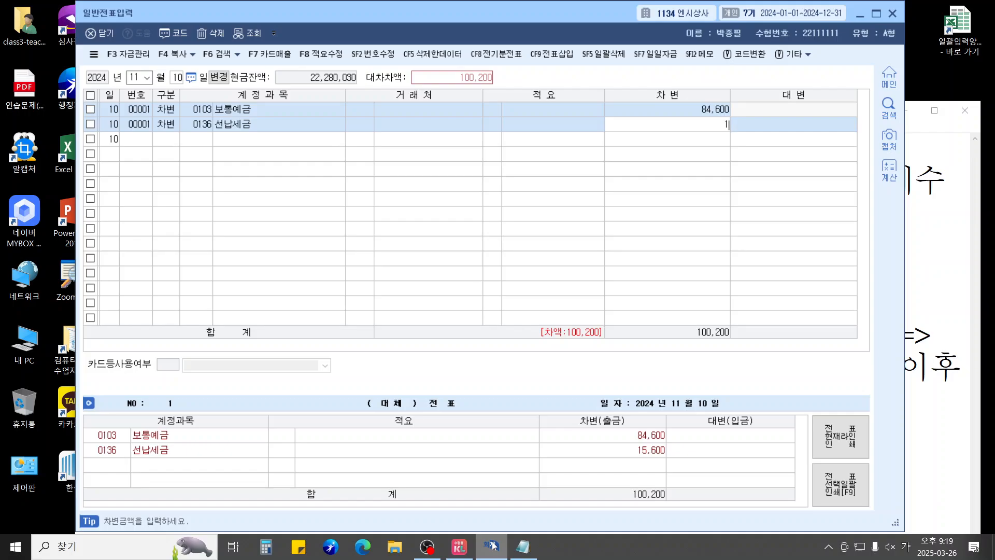
{"action": "key", "text": "Return"}
{"action": "type", "text": "400"}
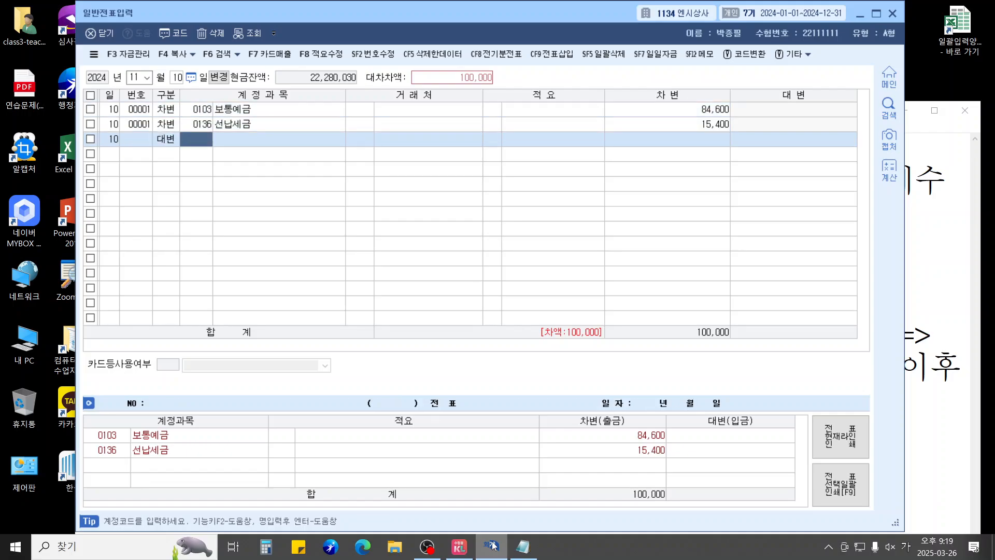
Complete the voucher with a 대변 line using account 0901 이자수익 and amount 100,000, and leave the entry
{"action": "type", "text": "901"}
{"action": "key", "text": "Return"}
{"action": "key", "text": "Down"}
{"action": "key", "text": "Up"}
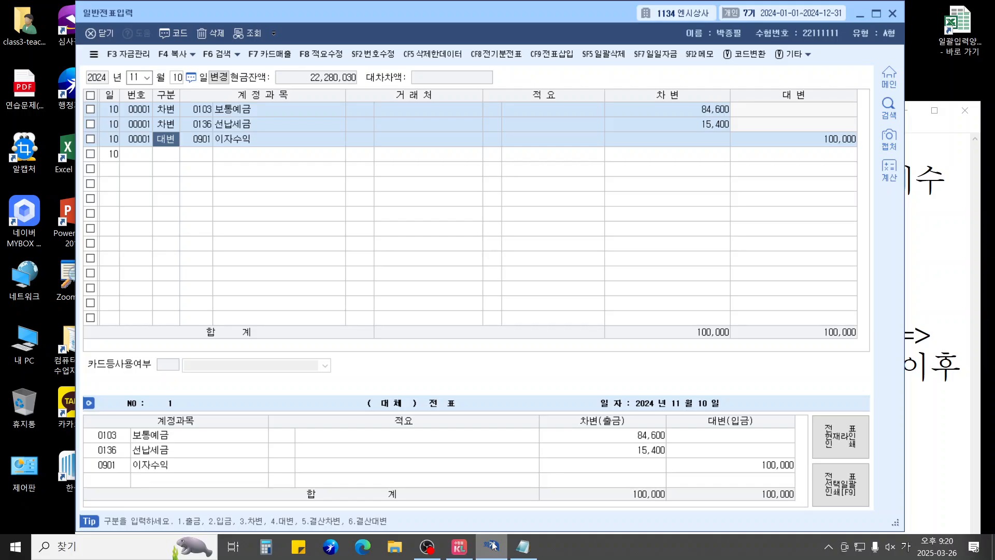
{"action": "key", "text": "Escape"}
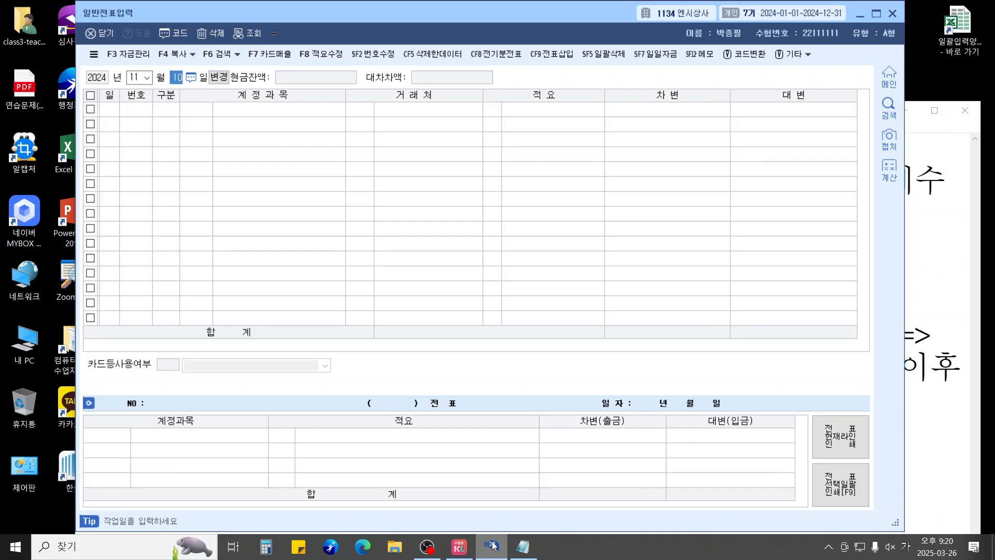
Set the voucher date to August 6, 2024 to open the card payment voucher
{"action": "key", "text": "Escape"}
{"action": "type", "text": "8"}
{"action": "key", "text": "Return"}
{"action": "type", "text": "6"}
{"action": "key", "text": "Return"}
{"action": "key", "text": "Up"}
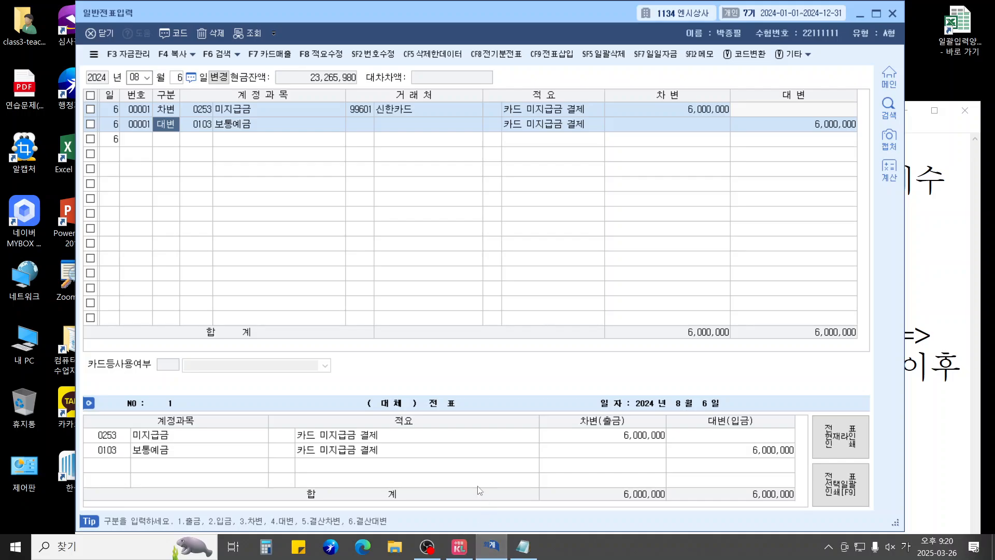
Change the client of the 미지급금 line to 99602 하나카드 and leave the voucher
{"action": "left_click", "coordinate": [365, 110]}
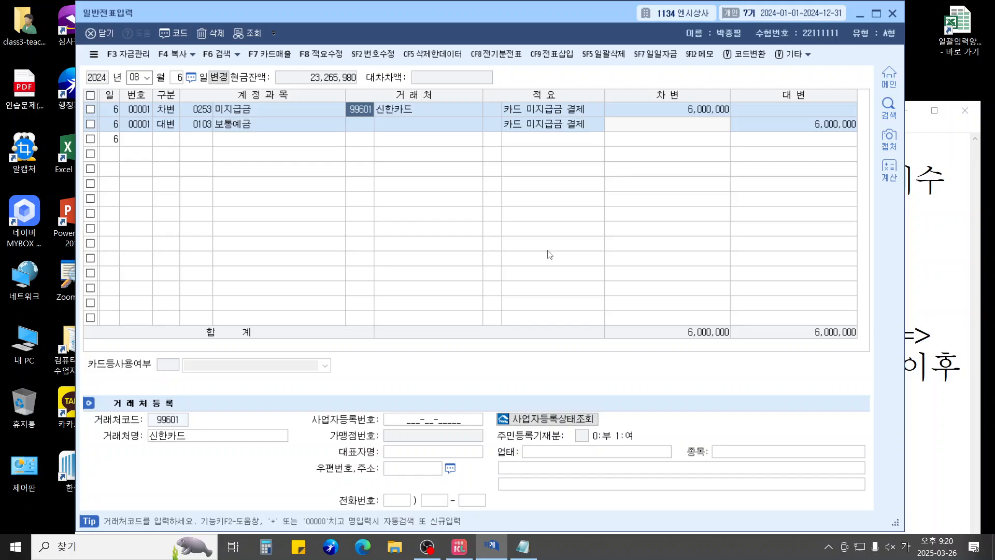
{"action": "type", "text": "하나"}
{"action": "key", "text": "Return"}
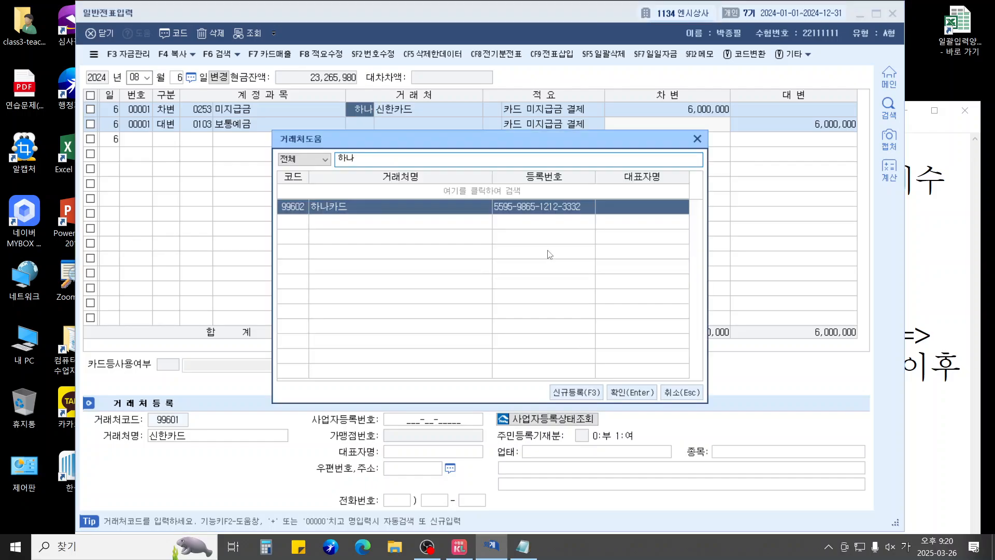
{"action": "key", "text": "Return"}
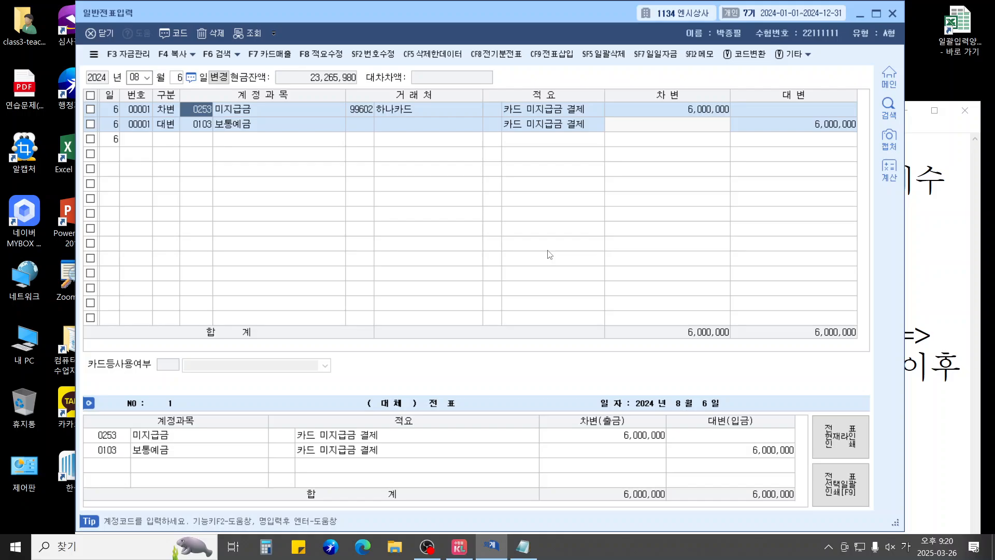
{"action": "key", "text": "Escape"}
{"action": "key", "text": "Escape"}
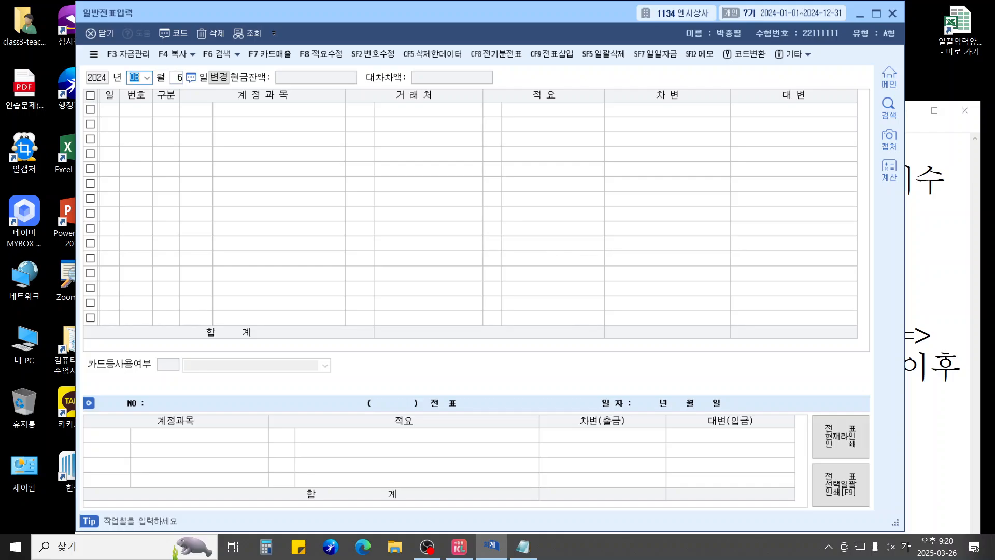
Open the October 25, 2024 salary voucher and set the credit amount of its 보통예금 line to 3,564,990
{"action": "type", "text": "1025"}
{"action": "key", "text": "Return"}
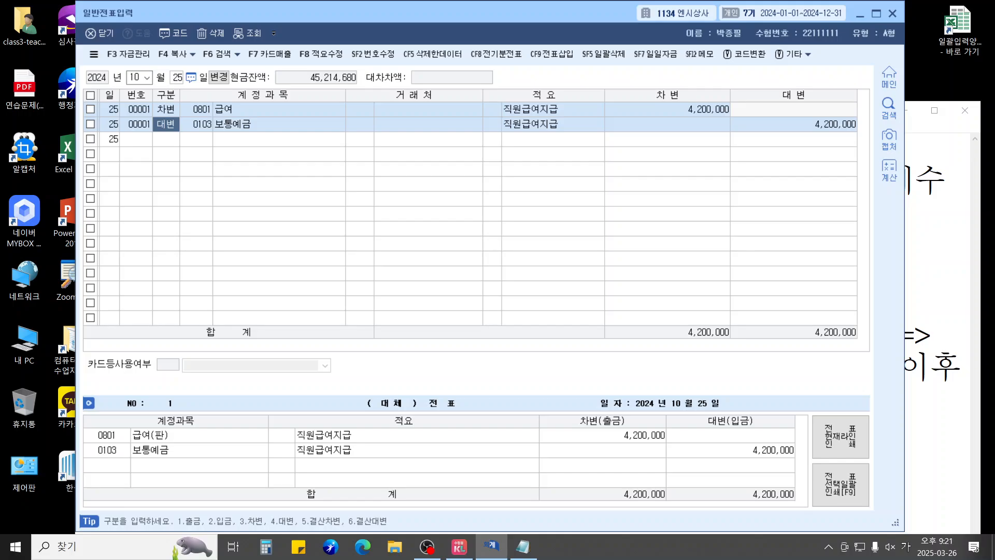
{"action": "key", "text": "Return"}
{"action": "key", "text": "Return"}
{"action": "key", "text": "Return"}
{"action": "key", "text": "Return"}
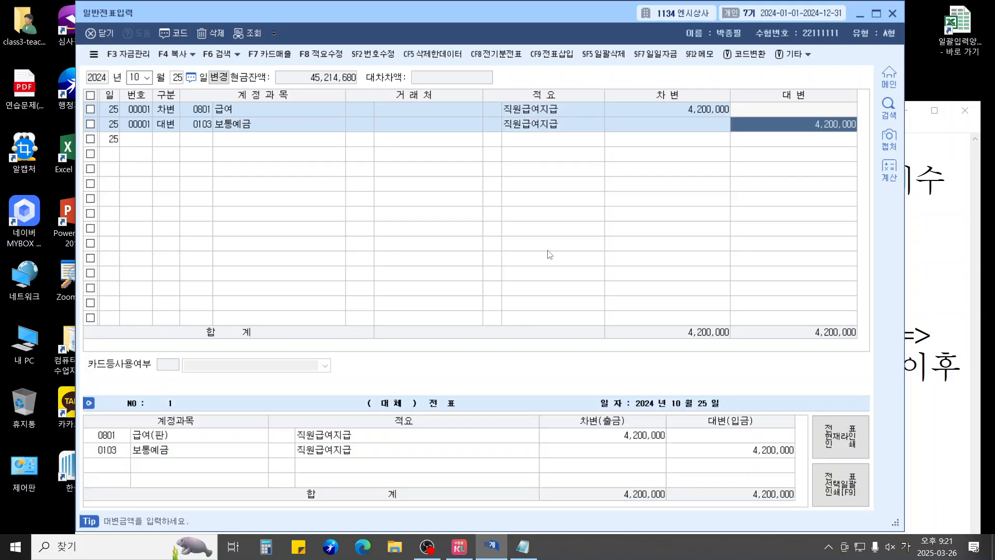
{"action": "type", "text": "3,564,"}
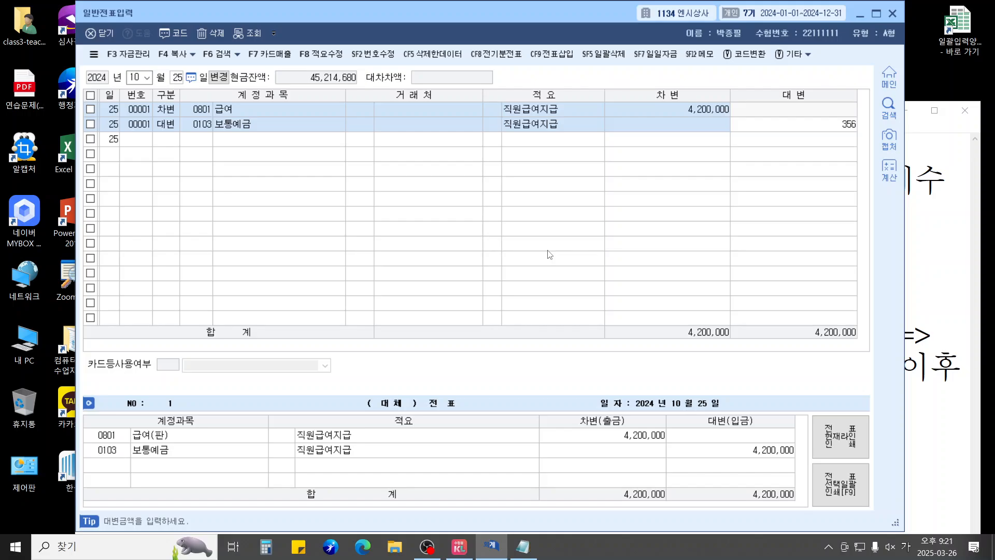
{"action": "type", "text": "990"}
{"action": "key", "text": "Return"}
Add a 대변 line with account 0254 예수금 and amount 635,010, leaving client and description empty
{"action": "type", "text": "4"}
{"action": "key", "text": "Return"}
{"action": "type", "text": "254"}
{"action": "key", "text": "Return"}
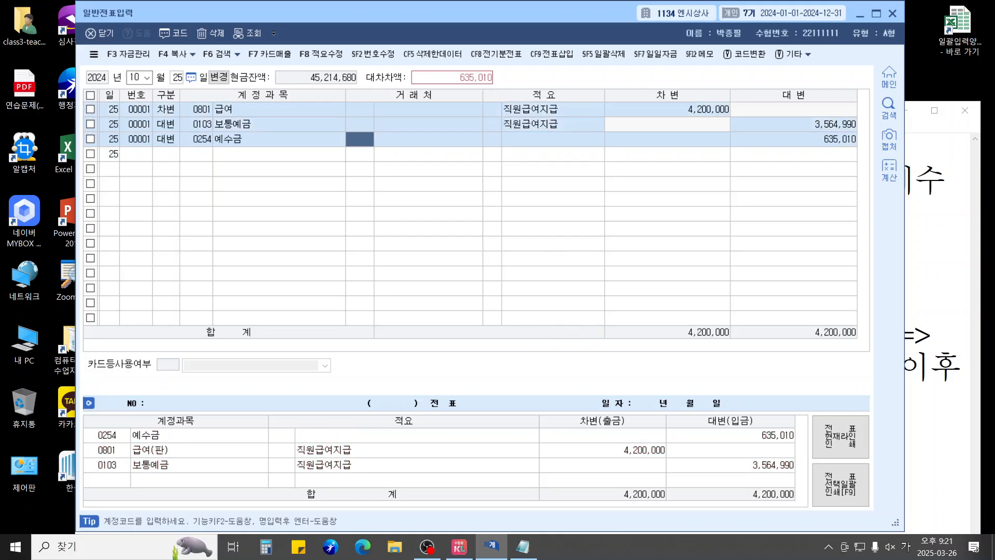
{"action": "key", "text": "Return"}
{"action": "key", "text": "Return"}
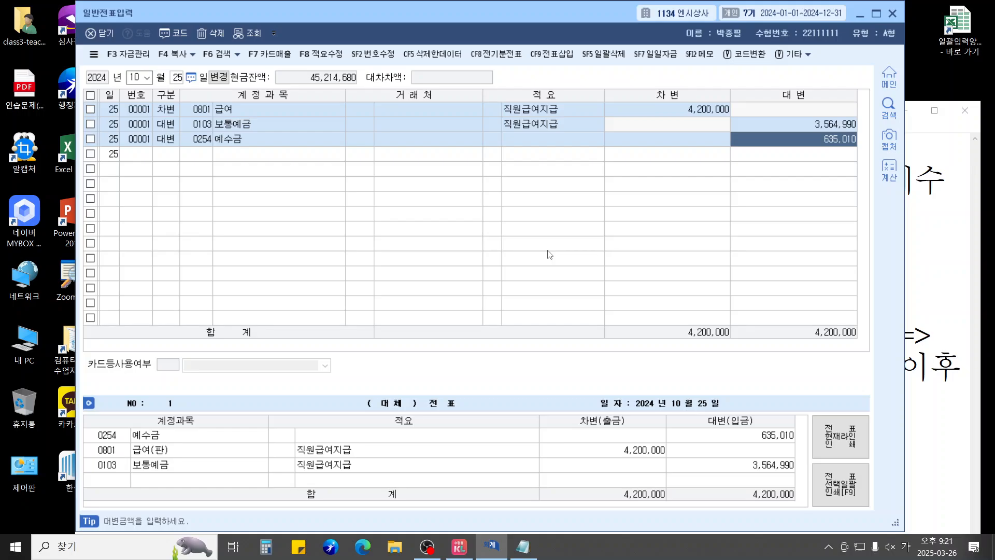
Set the voucher date to December 31, 2024 and enter a 차변 line with account 0819 임차료 and amount 18,000,000
{"action": "key", "text": "Escape"}
{"action": "key", "text": "Escape"}
{"action": "type", "text": "1231"}
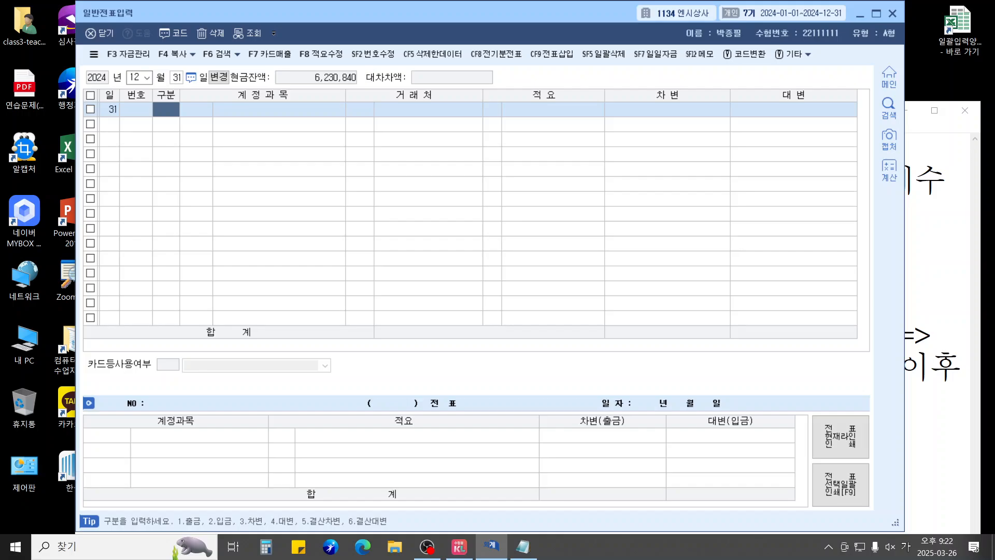
{"action": "type", "text": "3"}
{"action": "key", "text": "Return"}
{"action": "type", "text": "819"}
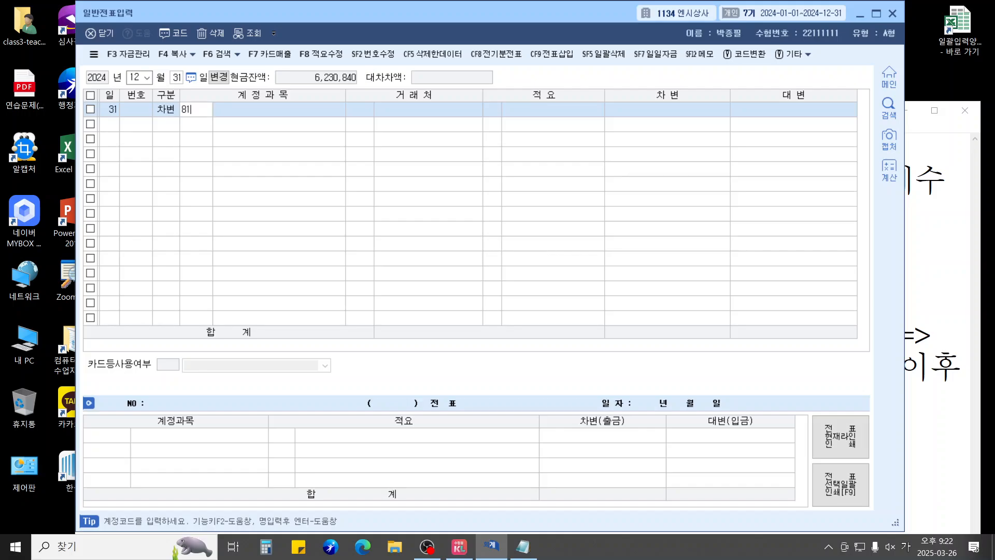
{"action": "key", "text": "Return"}
{"action": "key", "text": "Return"}
{"action": "key", "text": "Return"}
{"action": "type", "text": "18,000,000"}
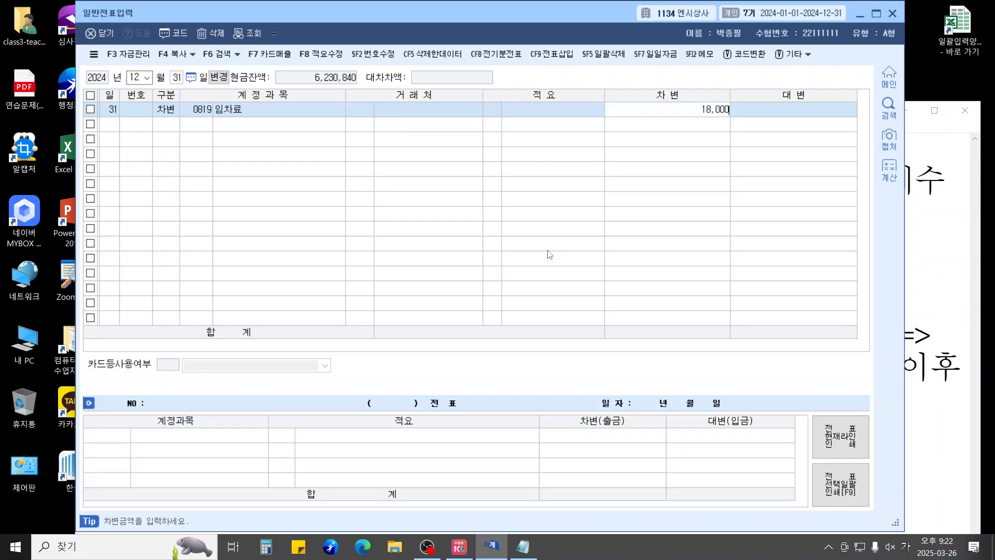
{"action": "key", "text": "Return"}
Add a 대변 line with account 0133 선급비용 and amount 18,000,000, without a client or description
{"action": "type", "text": "4"}
{"action": "key", "text": "Return"}
{"action": "type", "text": "133"}
{"action": "key", "text": "Return"}
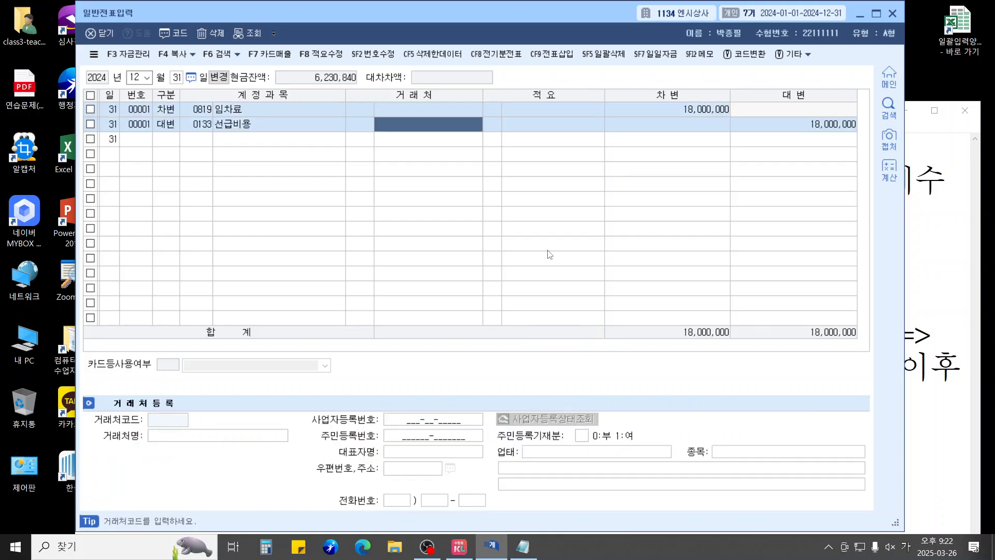
{"action": "key", "text": "Return"}
{"action": "key", "text": "Return"}
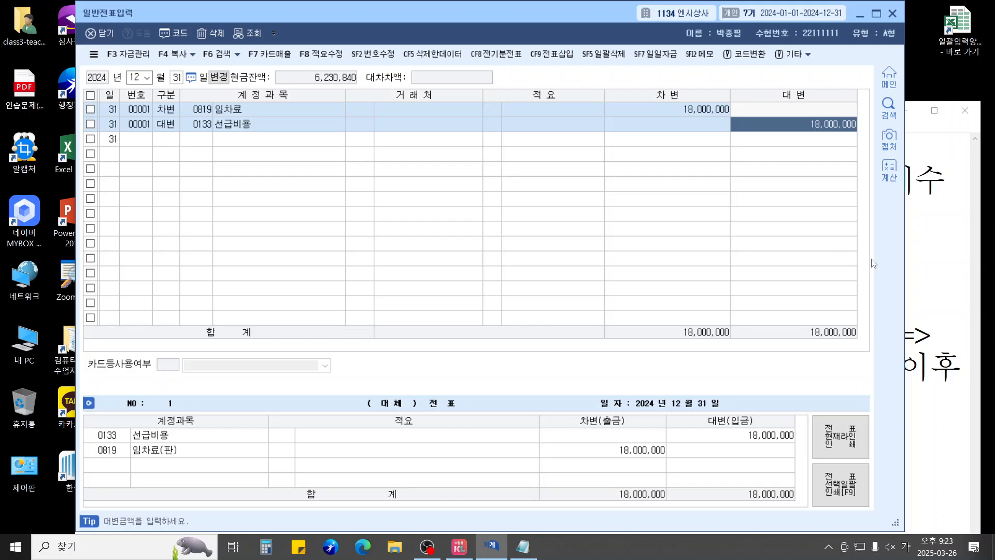
Switch to the 메모장 note and add the line "외상매출금 20,000,000 -> 22,000,000" below the existing text
{"action": "left_click", "coordinate": [918, 259]}
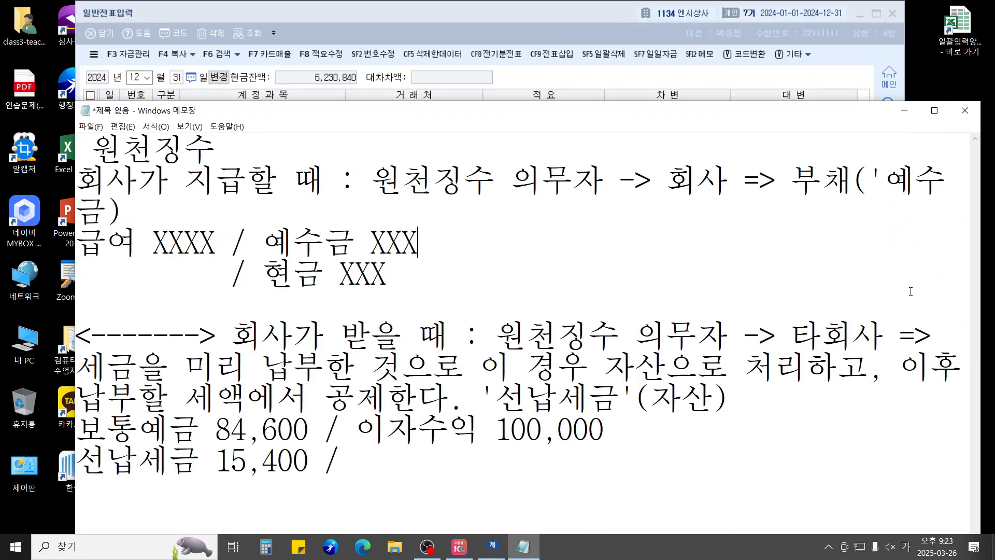
{"action": "left_click", "coordinate": [546, 483]}
{"action": "scroll", "coordinate": [546, 482], "scroll_direction": "down", "scroll_amount": 2}
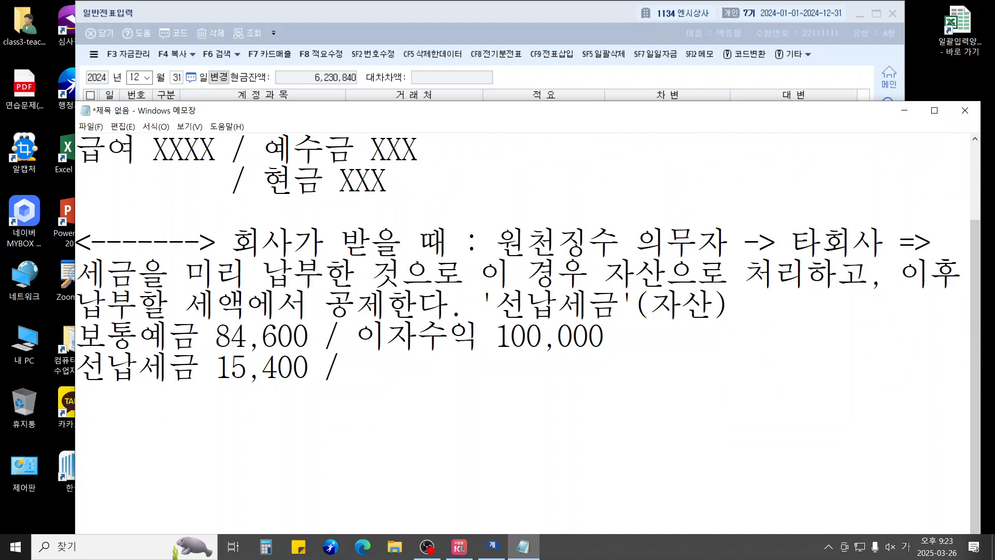
{"action": "scroll", "coordinate": [546, 482], "scroll_direction": "down", "scroll_amount": 2}
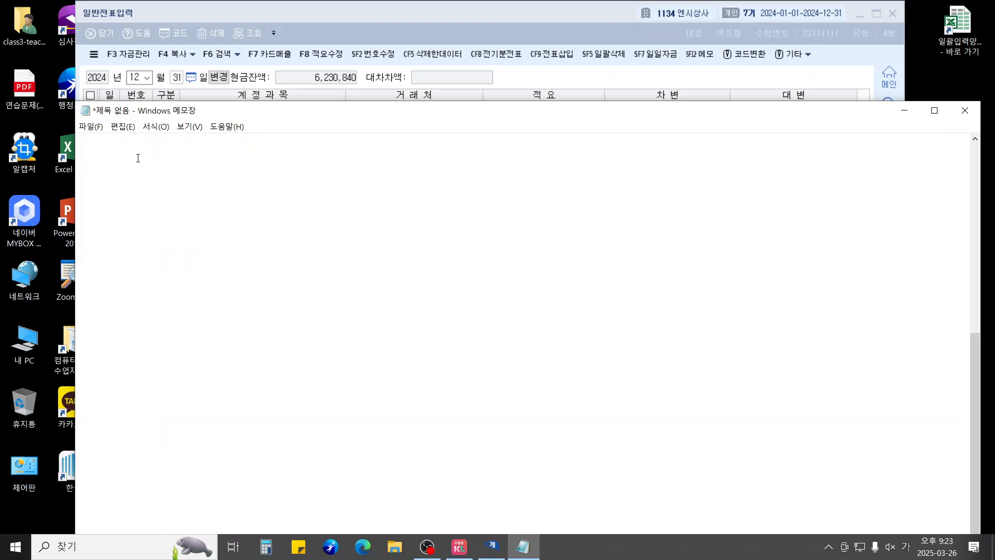
{"action": "type", "text": "외상"}
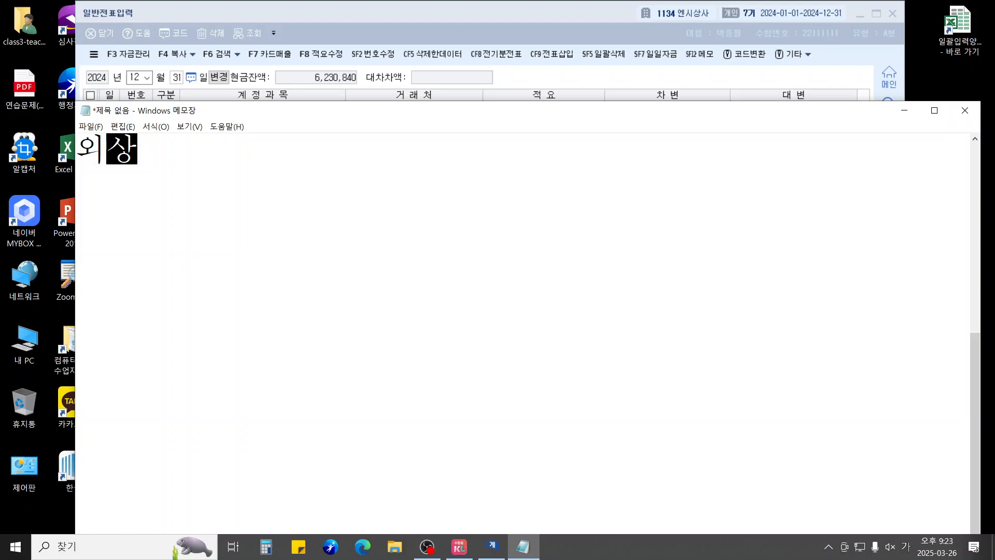
{"action": "type", "text": "매출금"}
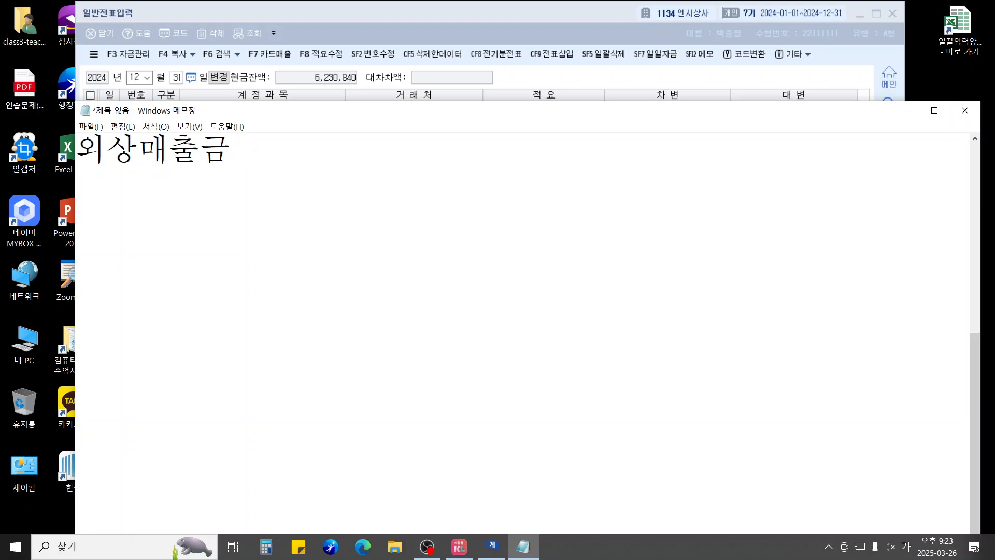
{"action": "type", "text": " 20,000,"}
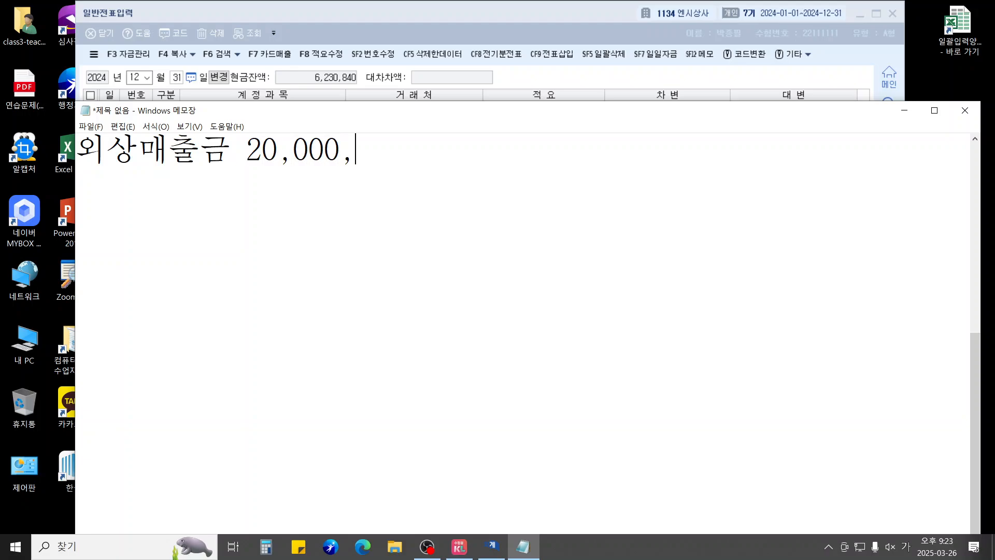
{"action": "type", "text": "000 -"}
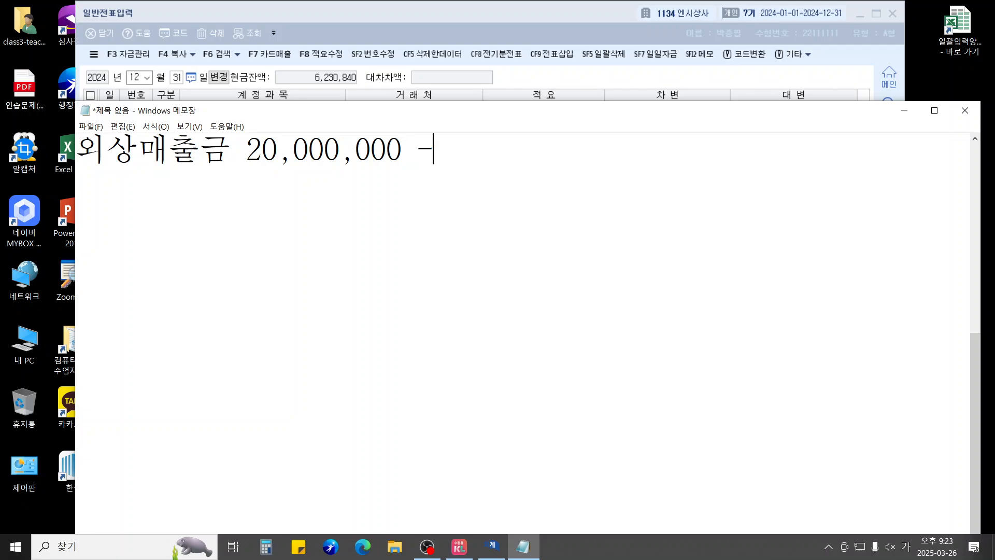
{"action": "type", "text": "> 22,000,0"}
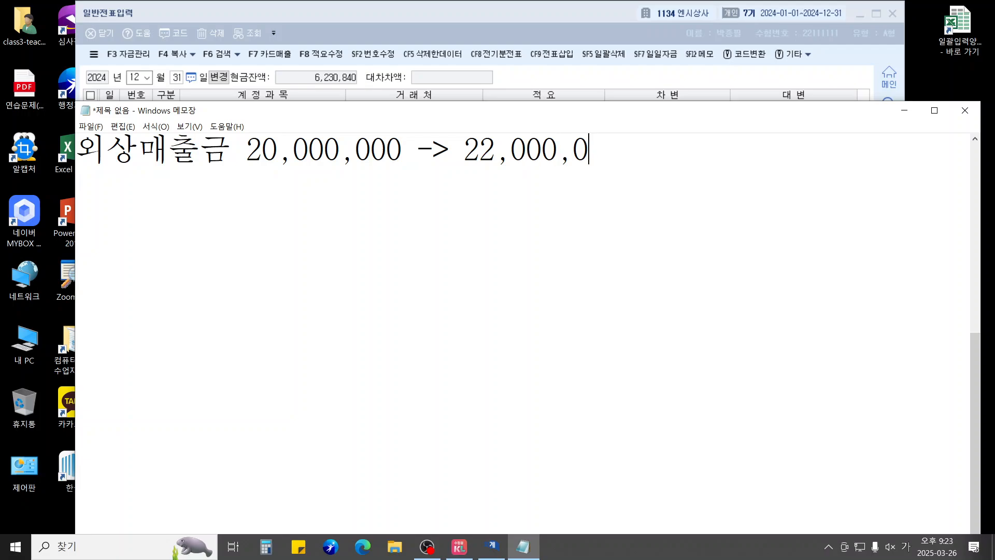
{"action": "type", "text": "00"}
{"action": "key", "text": "Return"}
Add the line "외상매출금 2,000,000 / 외화환산이익 2,000,000" below the receivable change in the 메모장 note
{"action": "type", "text": "외사앰ㅊ"}
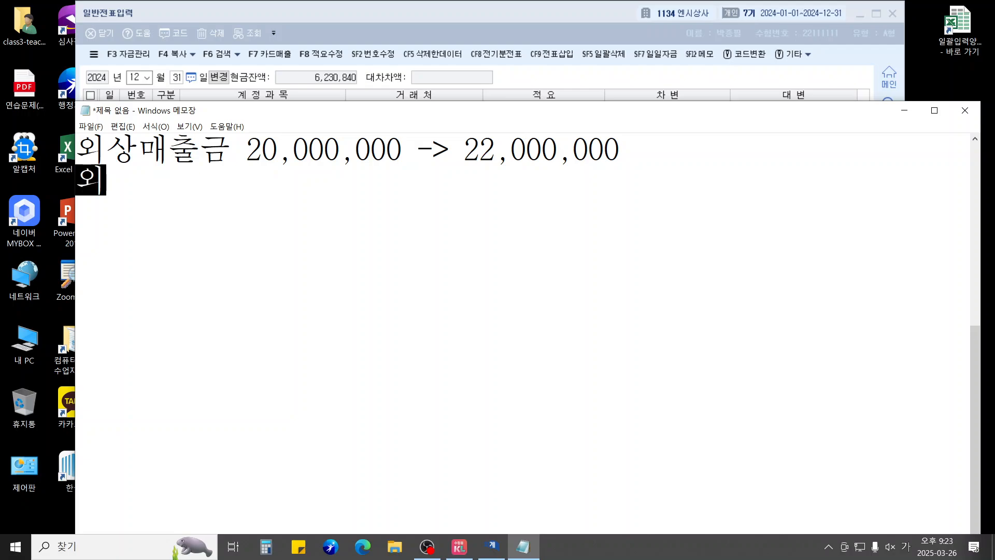
{"action": "key", "text": "BackSpace"}
{"action": "key", "text": "BackSpace"}
{"action": "key", "text": "BackSpace"}
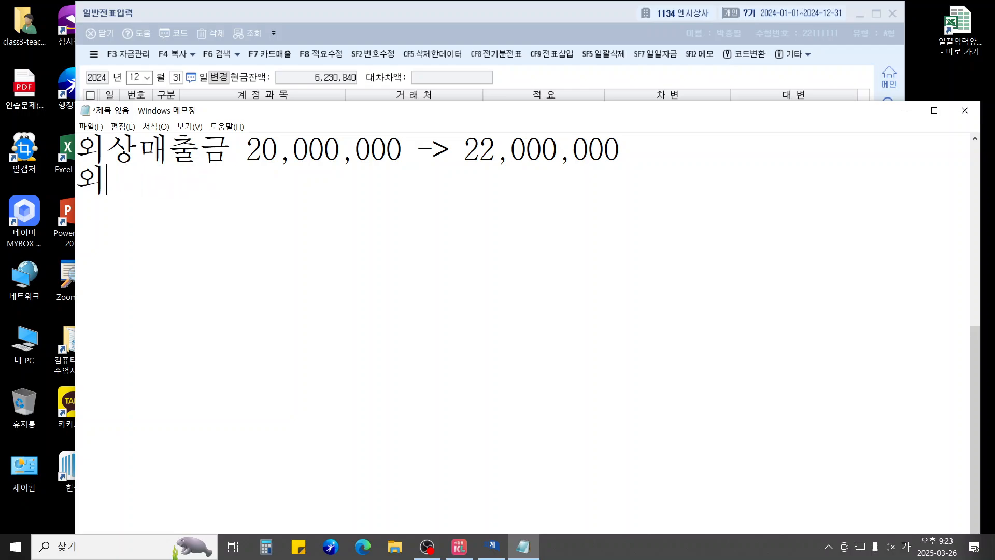
{"action": "type", "text": "상매출금 2,000,000"}
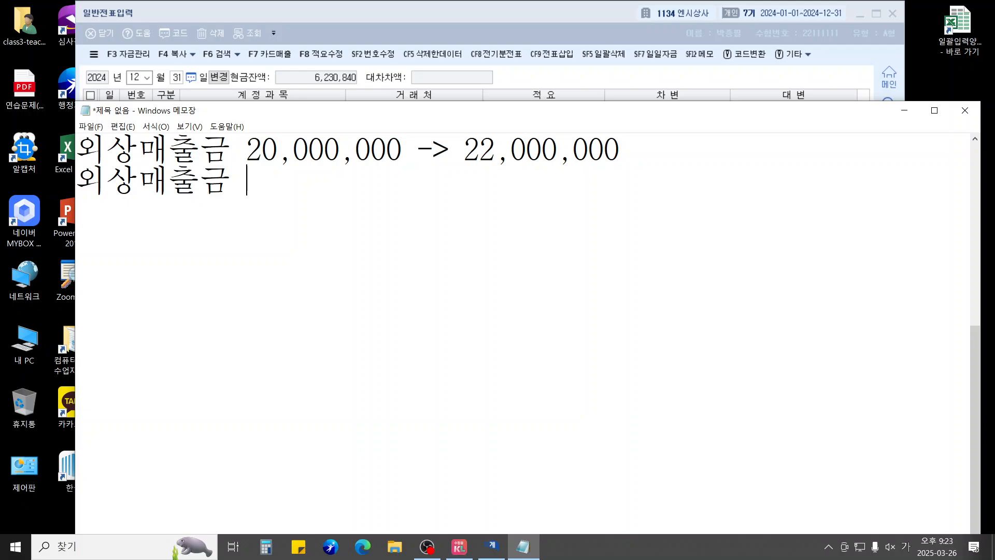
{"action": "type", "text": " / "}
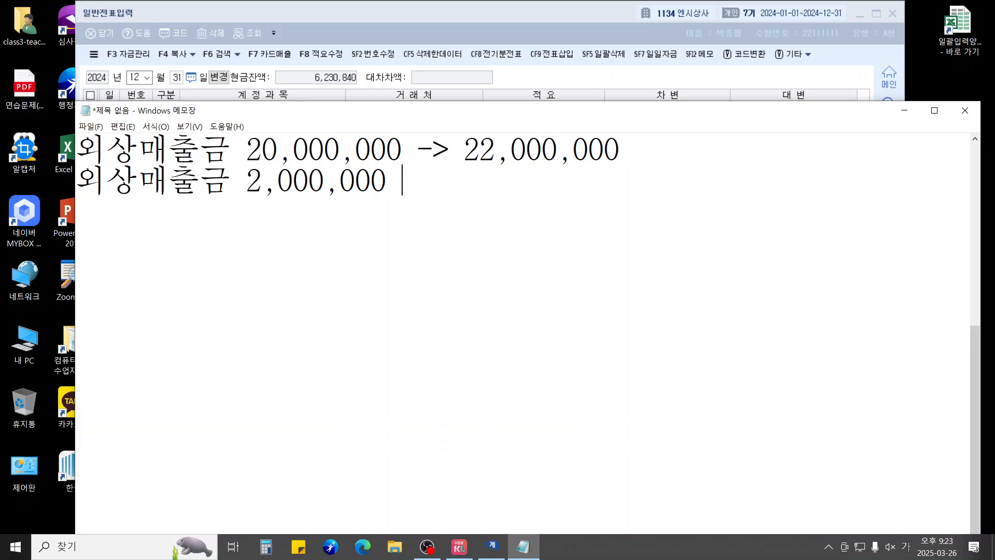
{"action": "type", "text": "외"}
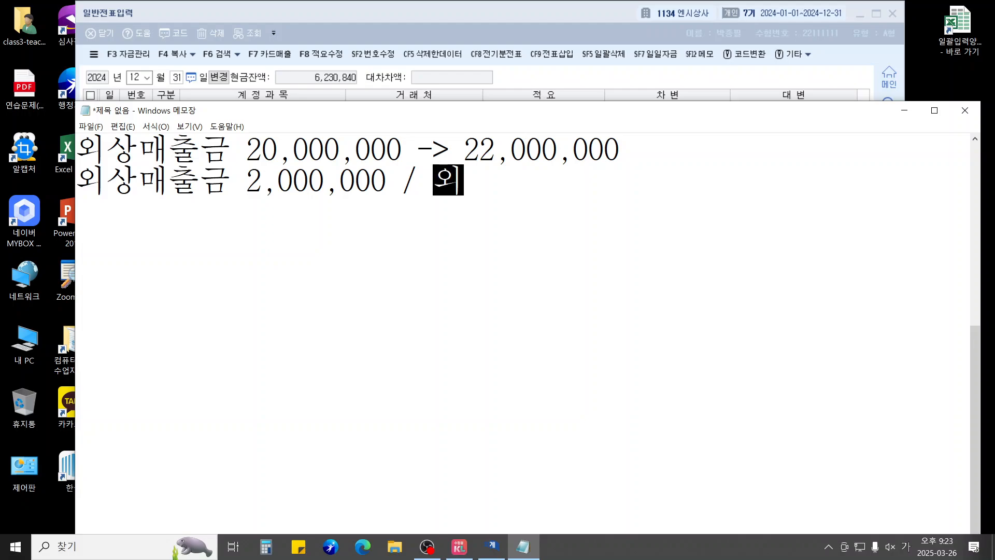
{"action": "type", "text": "화환산이익"}
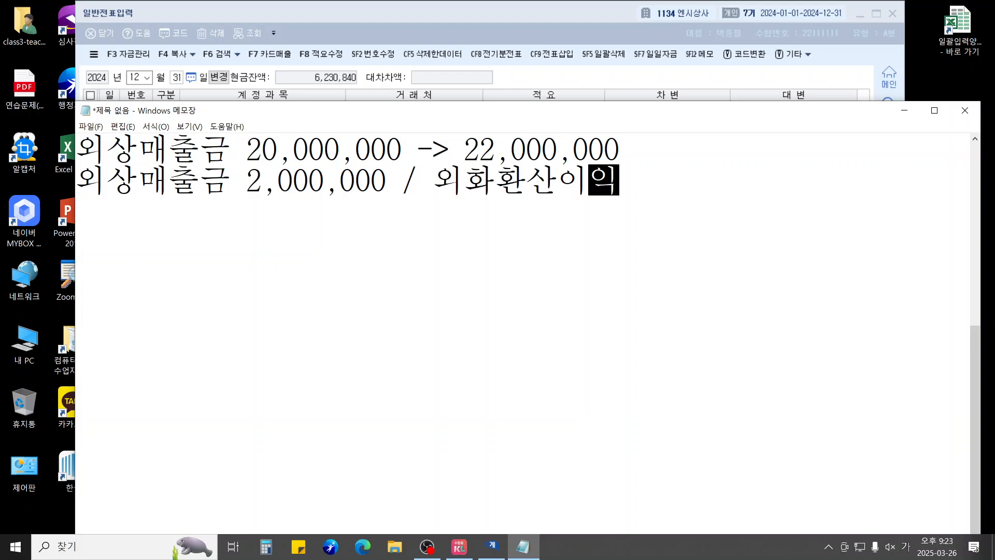
{"action": "type", "text": " 2,000,000"}
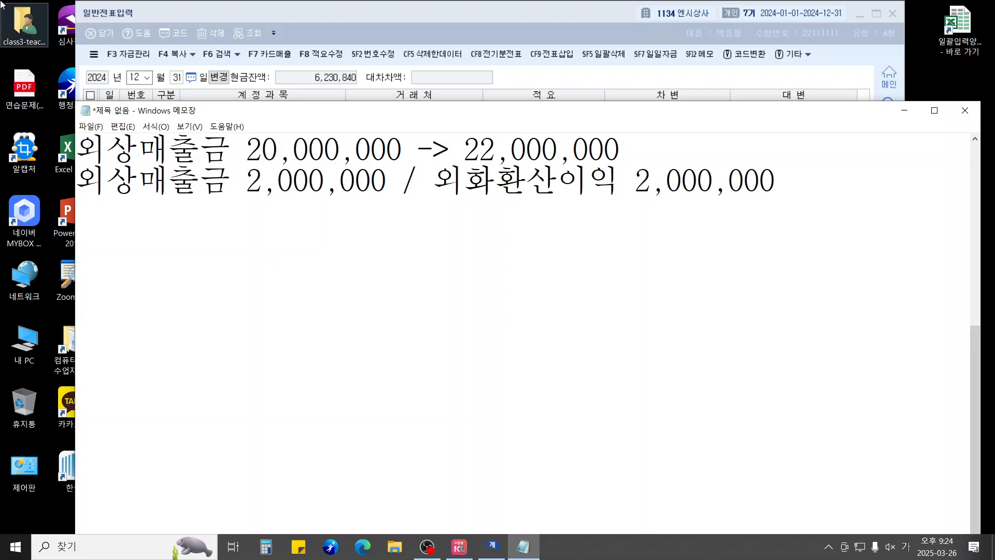
Return to 일반전표입력 and enter a 차변 line with account 0108 외상매출금, client 00111 미국 BRIZ사 and amount 2,000,000
{"action": "left_click", "coordinate": [306, 8]}
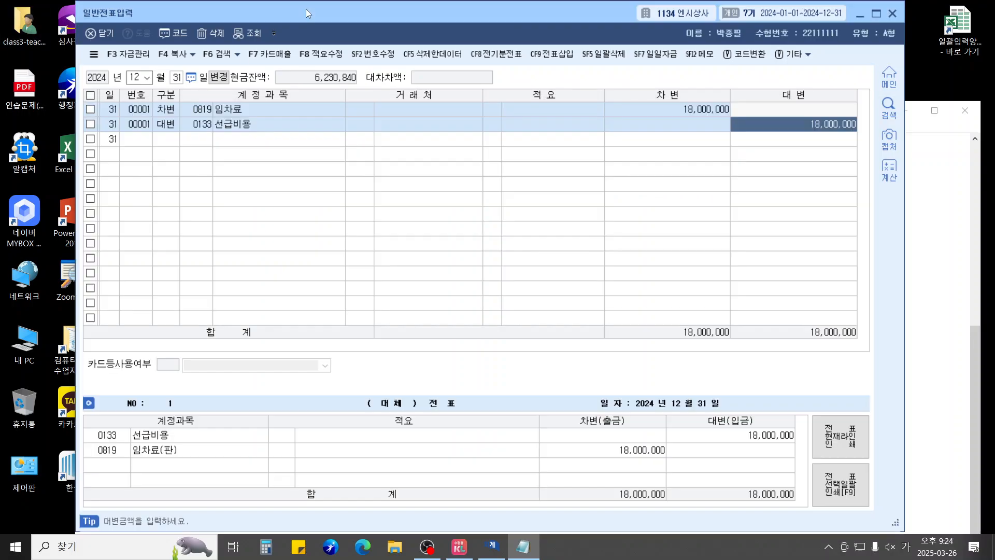
{"action": "left_click", "coordinate": [161, 138]}
{"action": "type", "text": "3"}
{"action": "key", "text": "Return"}
{"action": "type", "text": "108"}
{"action": "key", "text": "Return"}
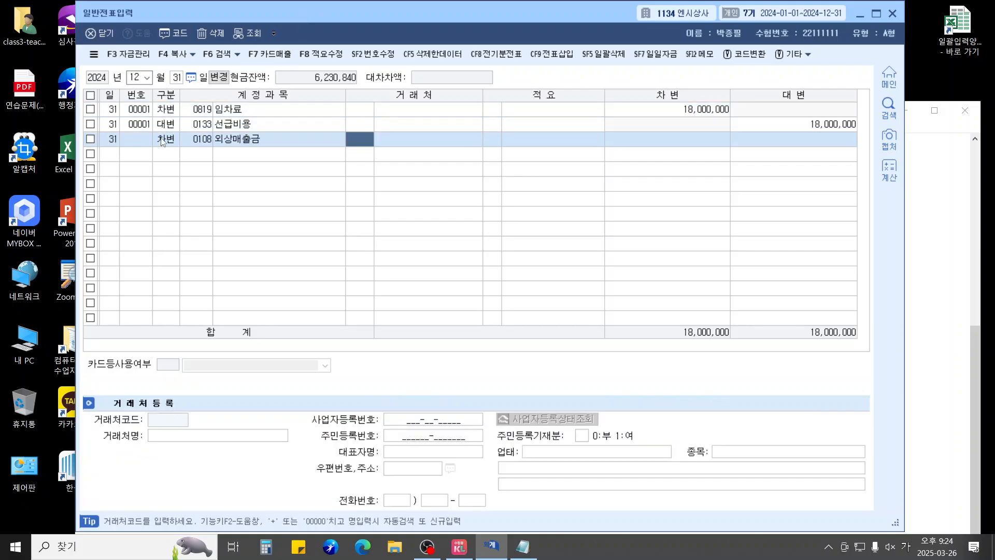
{"action": "type", "text": "ㄲ"}
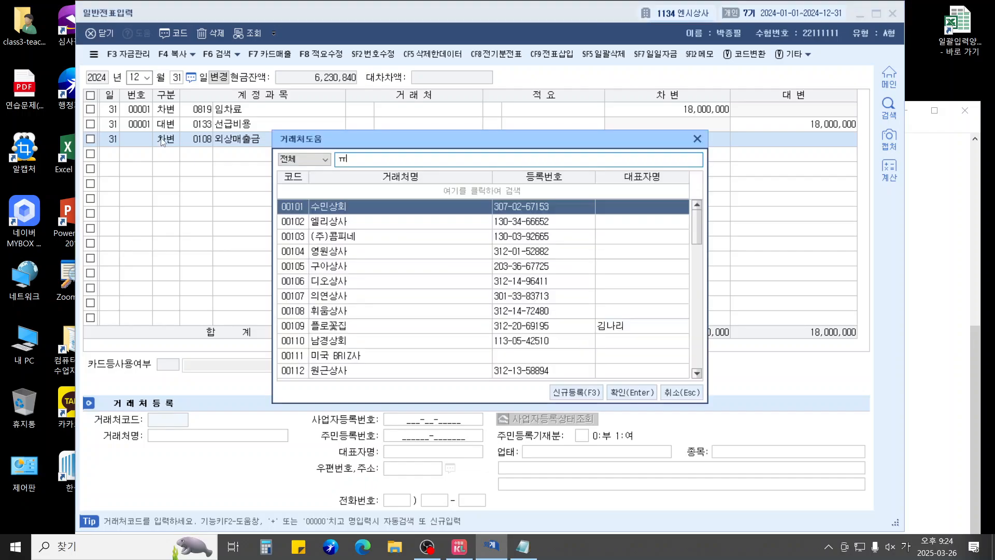
{"action": "key", "text": "BackSpace"}
{"action": "key", "text": "Hangul"}
{"action": "type", "text": "b"}
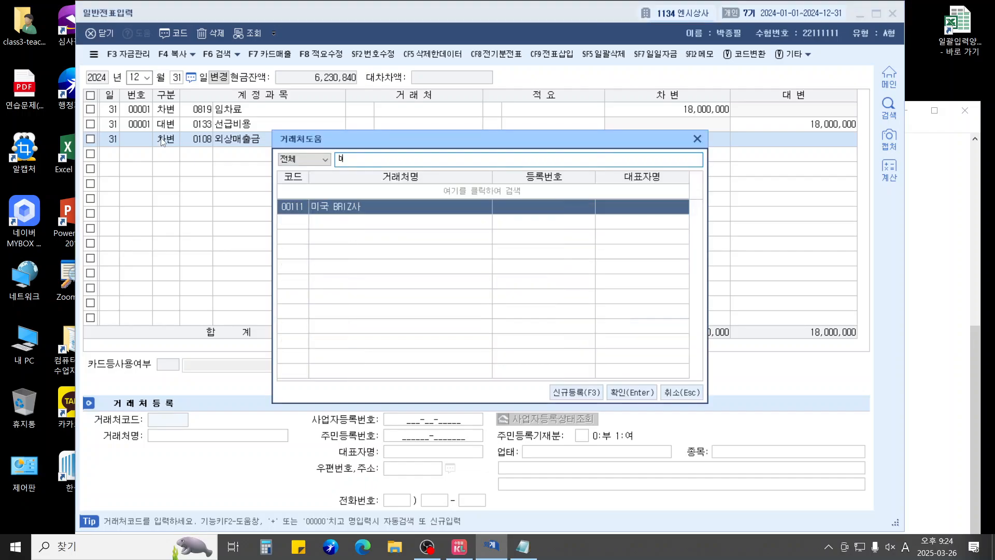
{"action": "key", "text": "Return"}
{"action": "key", "text": "Return"}
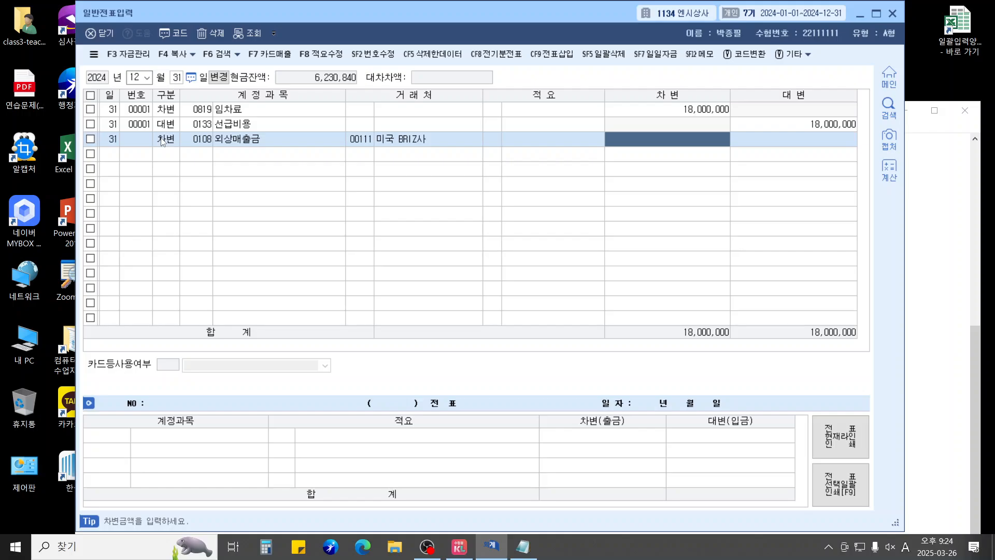
{"action": "type", "text": "2000000"}
{"action": "key", "text": "Return"}
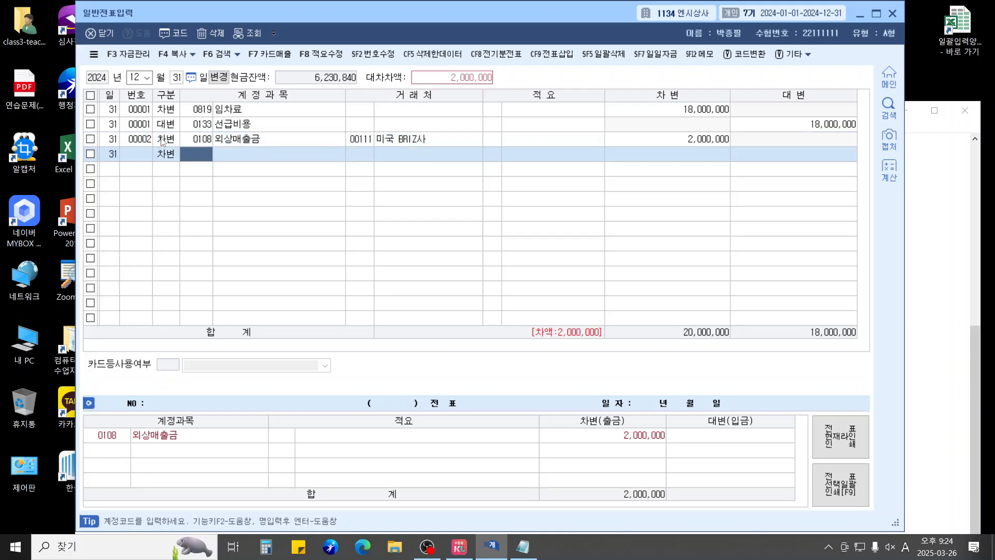
Set the type of the line below the 외상매출금 entry to 대변
{"action": "key", "text": "Left"}
{"action": "type", "text": "4"}
{"action": "key", "text": "Return"}
{"action": "type", "text": "dhl"}
{"action": "key", "text": "Return"}
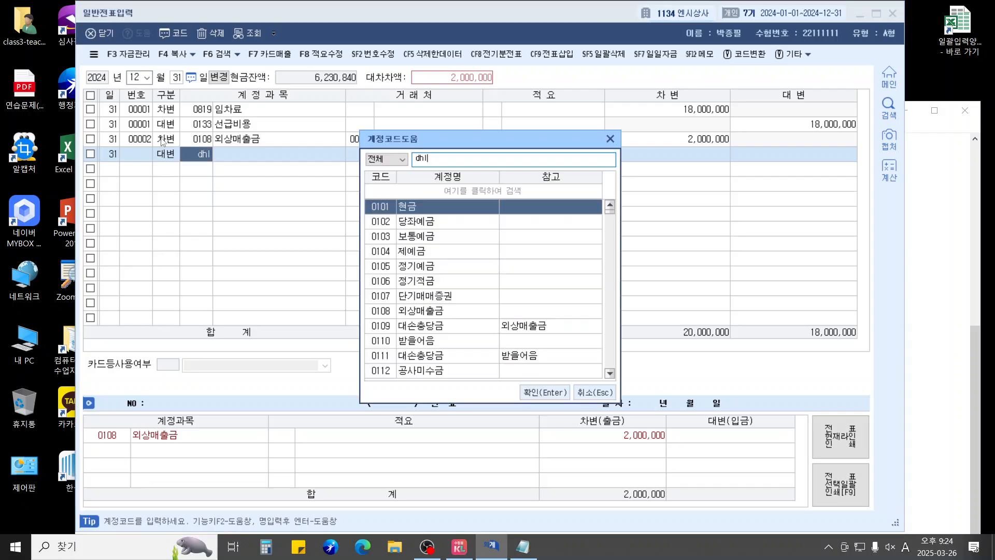
{"action": "key", "text": "Escape"}
Complete the 대변 line with account 0910 외화환산이익 and amount 2,000,000, leaving client and description empty
{"action": "key", "text": "Hangul"}
{"action": "type", "text": "외"}
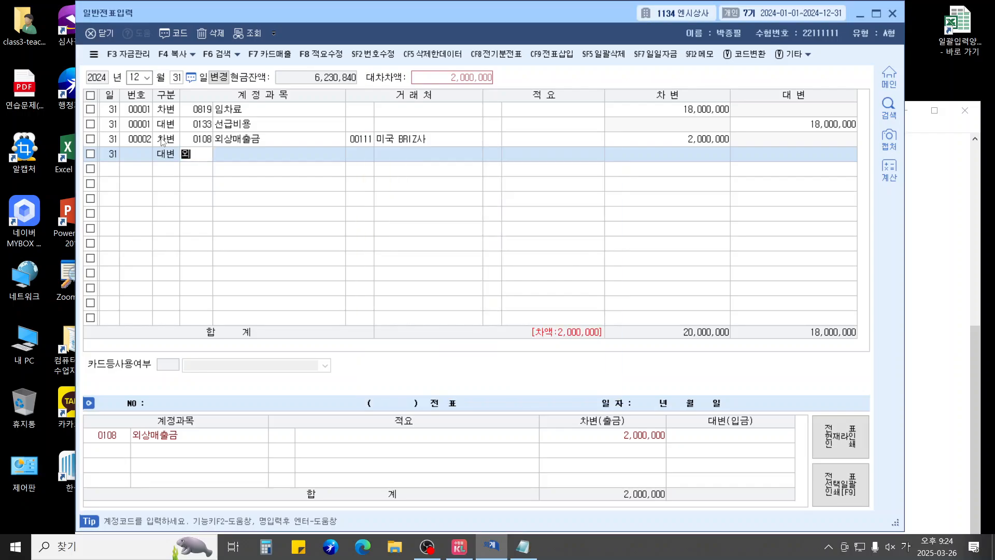
{"action": "type", "text": "화"}
{"action": "key", "text": "Return"}
{"action": "key", "text": "Down"}
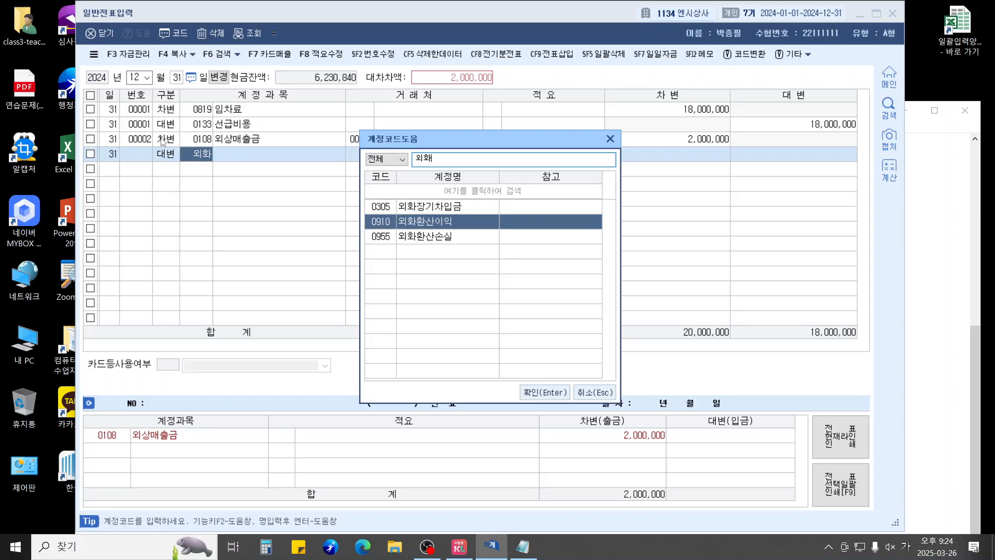
{"action": "key", "text": "Return"}
{"action": "key", "text": "Return"}
{"action": "key", "text": "Return"}
{"action": "key", "text": "Return"}
{"action": "key", "text": "Left"}
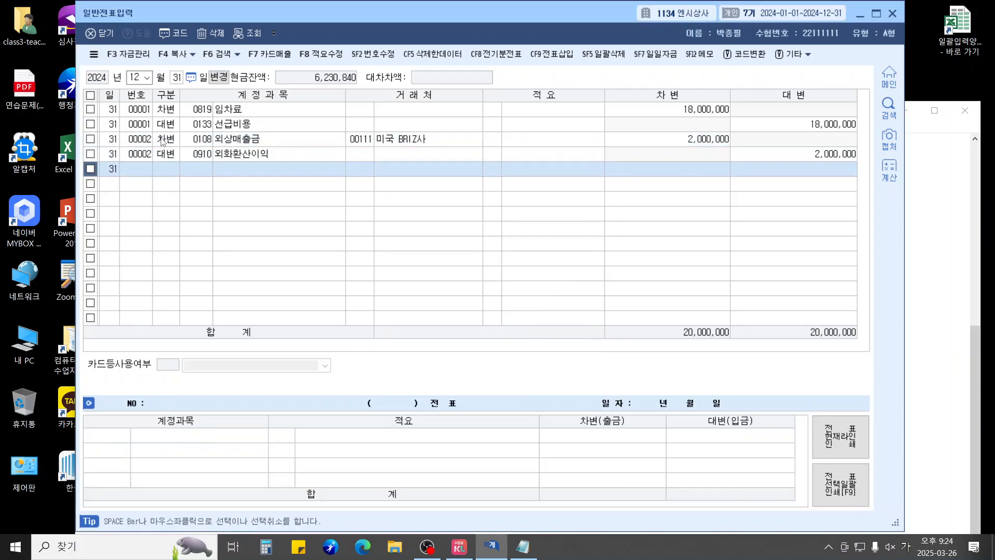
{"action": "key", "text": "Up"}
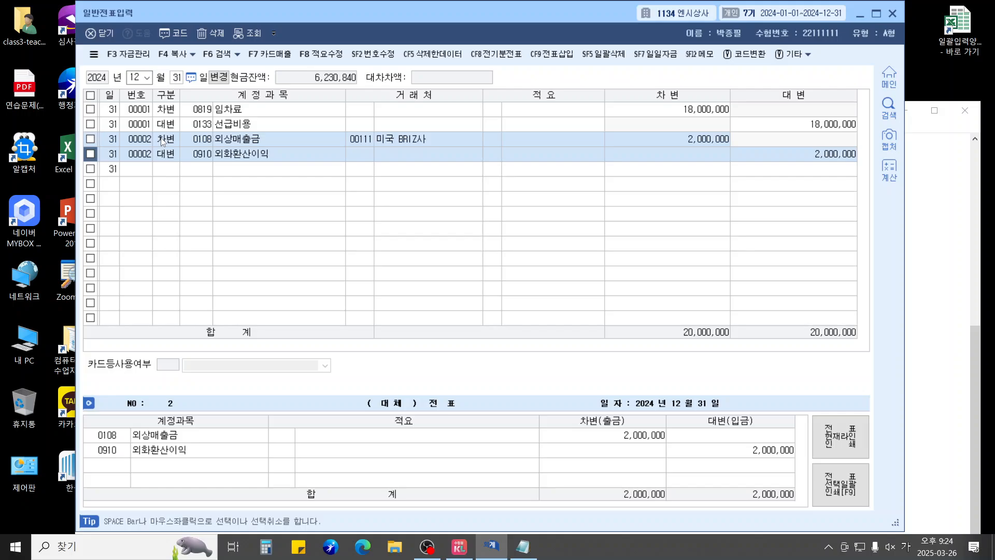
Enter a 차변 line with account 0817 세금과공과 and amount 15,000, without a client or description
{"action": "key", "text": "Down"}
{"action": "key", "text": "Return"}
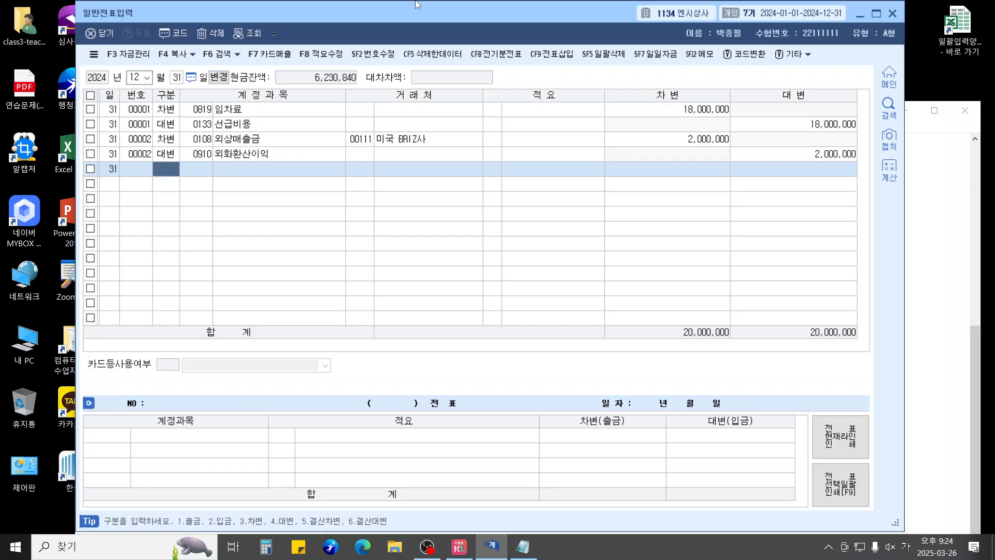
{"action": "type", "text": "3"}
{"action": "key", "text": "Return"}
{"action": "type", "text": "0817"}
{"action": "key", "text": "Return"}
{"action": "key", "text": "Return"}
{"action": "key", "text": "Return"}
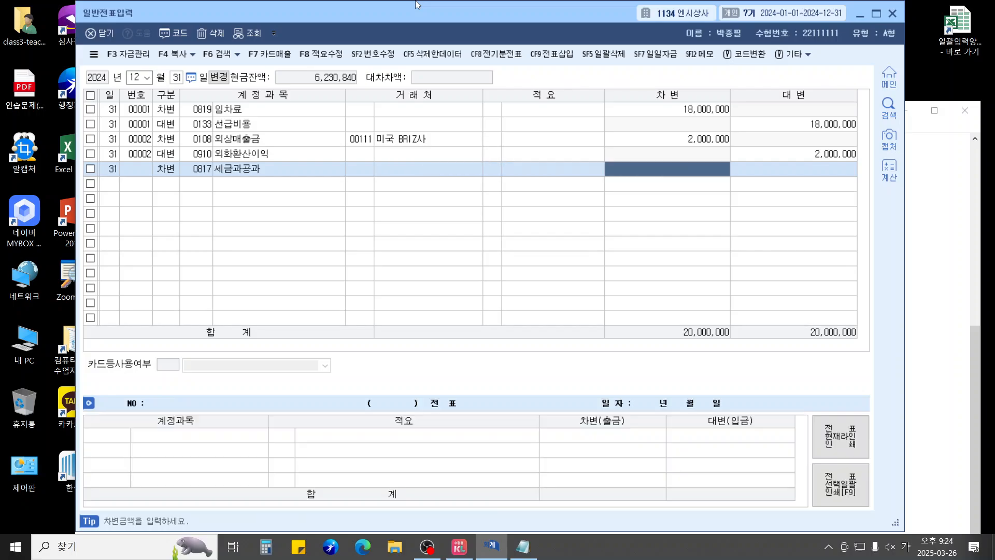
{"action": "type", "text": "150000"}
{"action": "key", "text": "Return"}
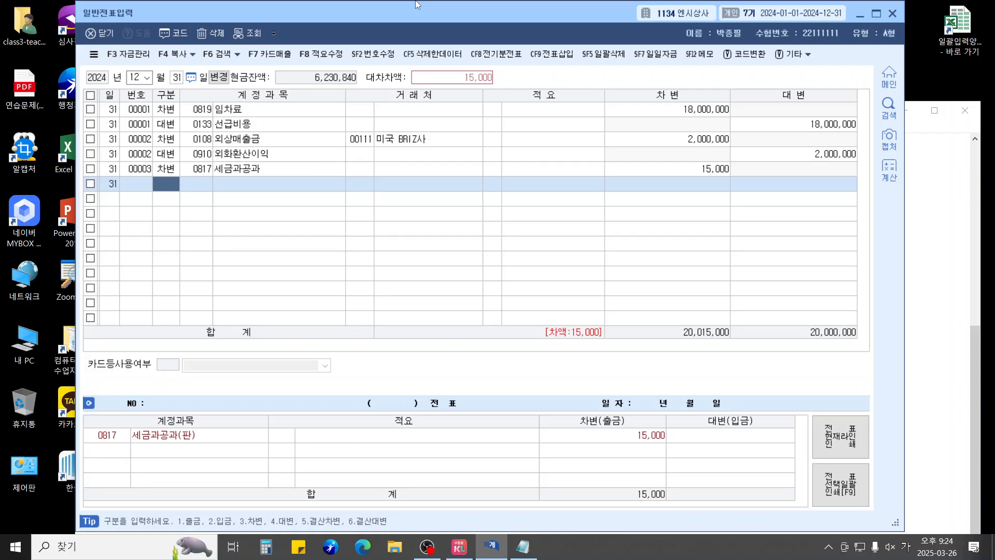
Add a 대변 line with account 0141 현금과부족 and amount 15,000, leaving client and description empty
{"action": "type", "text": "4"}
{"action": "key", "text": "Return"}
{"action": "type", "text": "0141"}
{"action": "key", "text": "Return"}
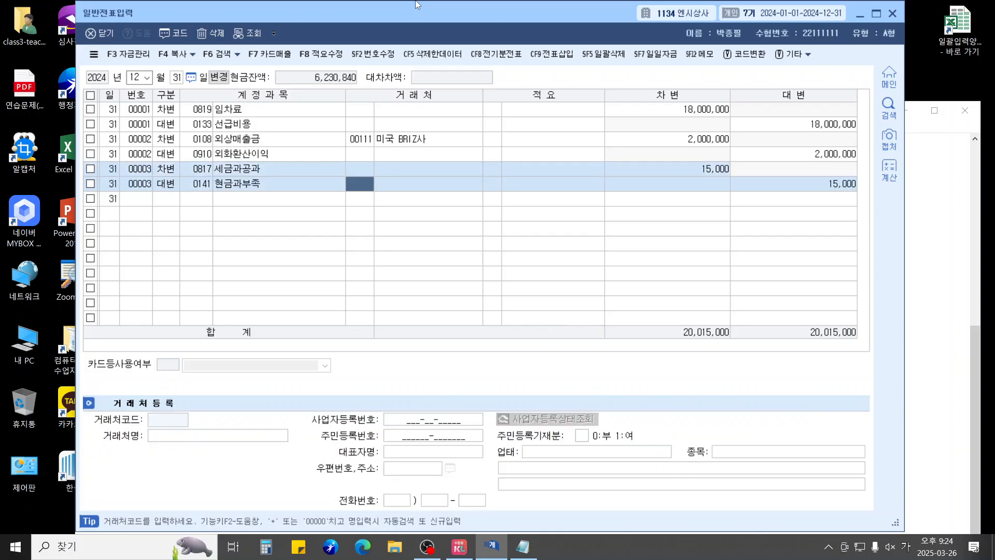
{"action": "key", "text": "Return"}
{"action": "key", "text": "Return"}
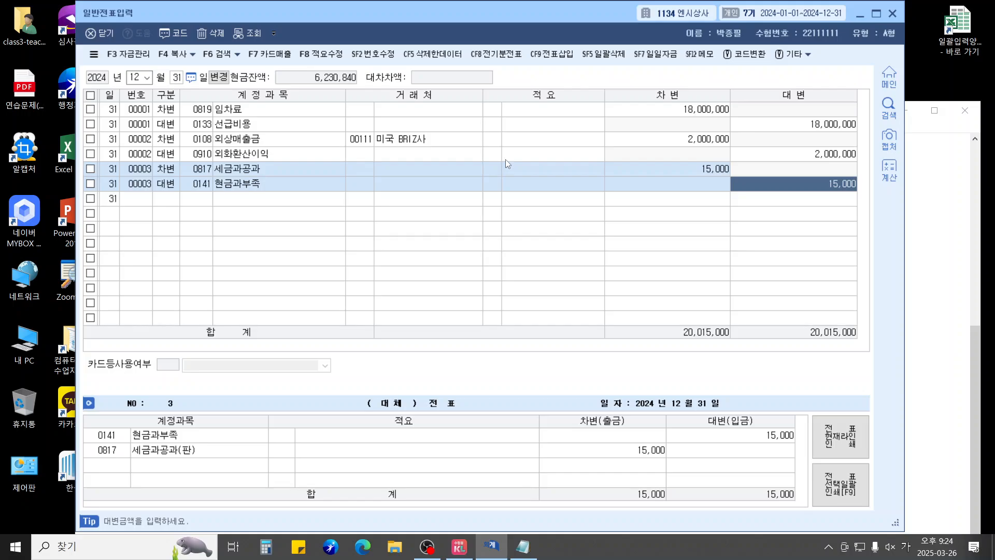
Close 일반전표입력 and close the 메모장 note without saving it
{"action": "key", "text": "Escape"}
{"action": "key", "text": "Escape"}
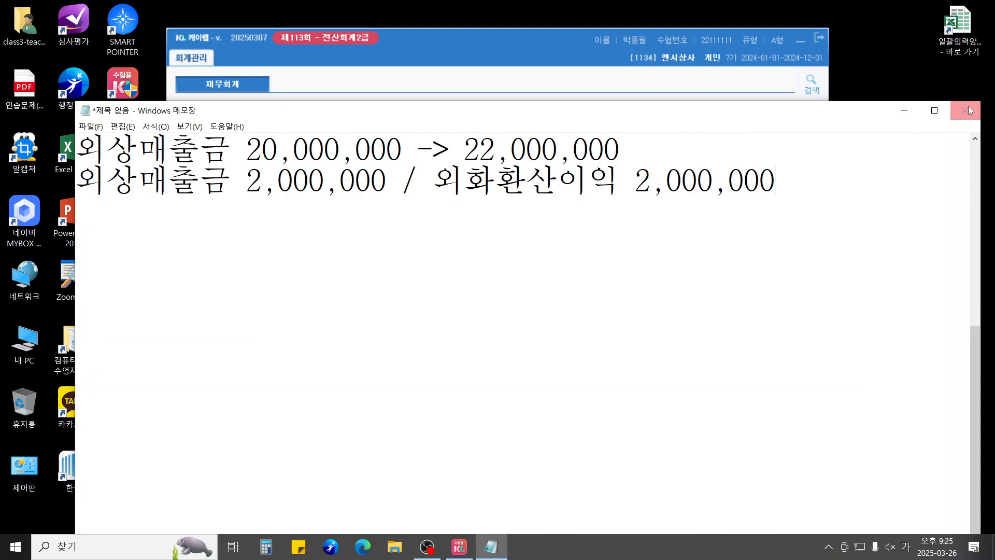
{"action": "left_click", "coordinate": [966, 110]}
{"action": "left_click", "coordinate": [513, 272]}
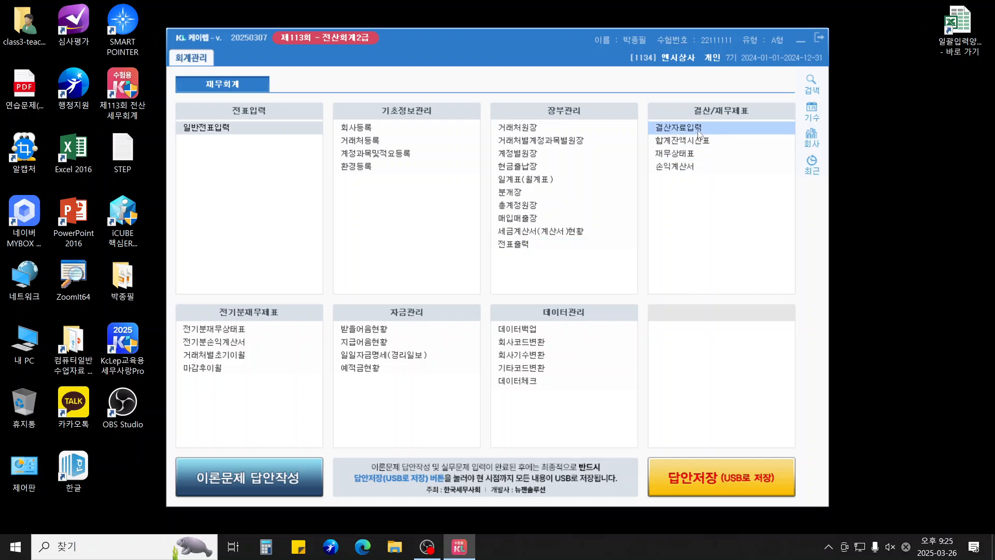
Open 결산자료입력 for the period January to December 2024 and accept the 매출원가 및 경비선택 settings as they are
{"action": "left_click", "coordinate": [699, 134]}
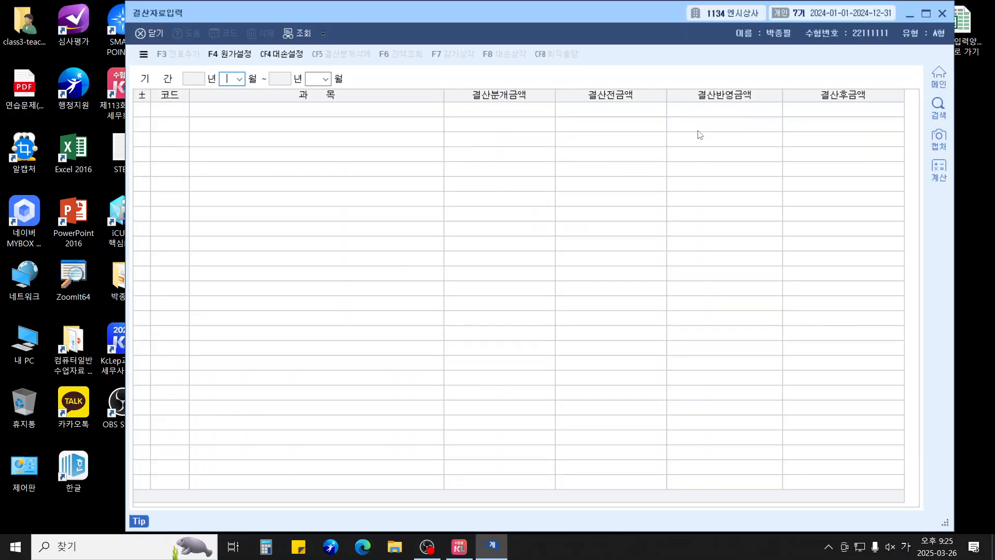
{"action": "type", "text": "01"}
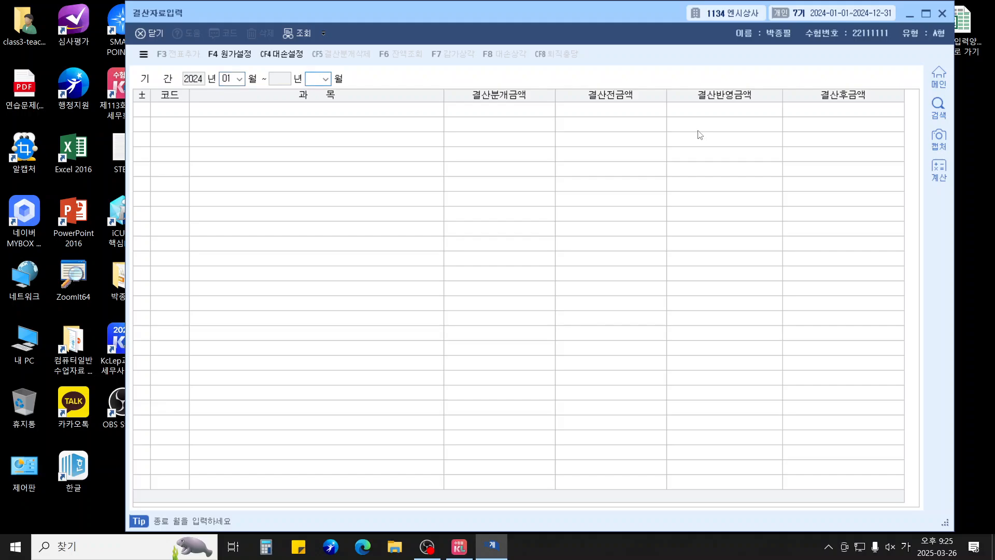
{"action": "type", "text": "12"}
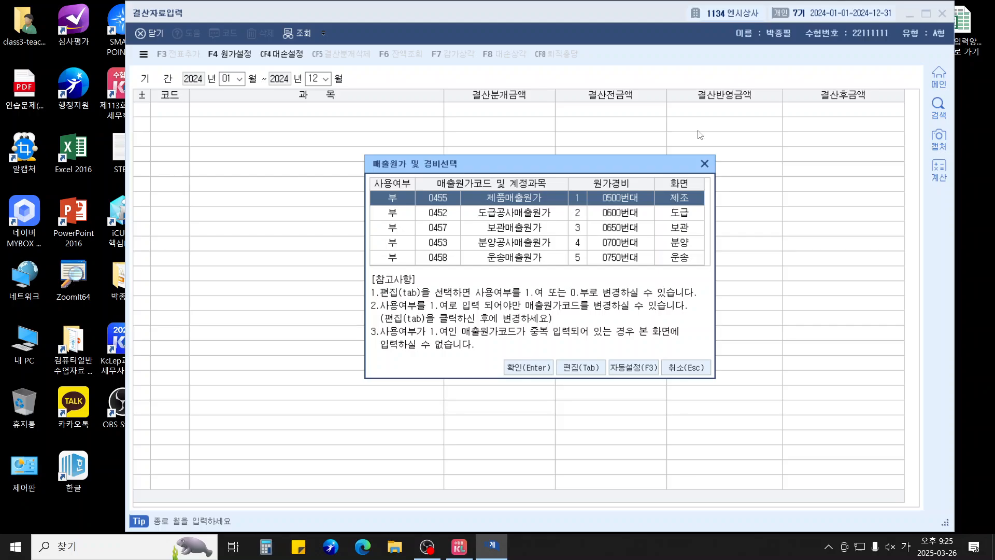
{"action": "key", "text": "Return"}
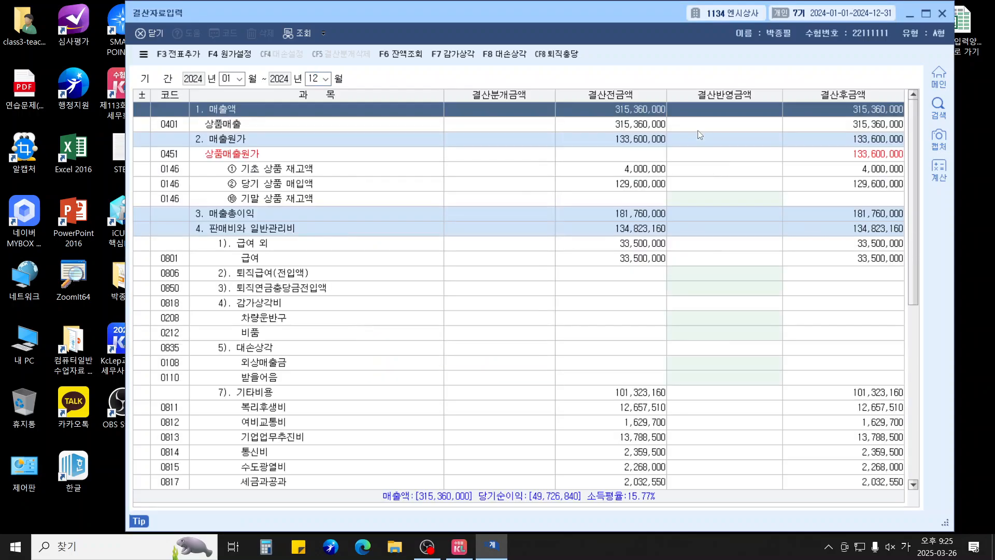
Set the 결산반영금액 of 기말 상품 재고액 to 4,500,000
{"action": "key", "text": "Return"}
{"action": "key", "text": "Return"}
{"action": "key", "text": "Return"}
{"action": "key", "text": "Return"}
{"action": "key", "text": "Return"}
{"action": "key", "text": "Return"}
{"action": "key", "text": "Return"}
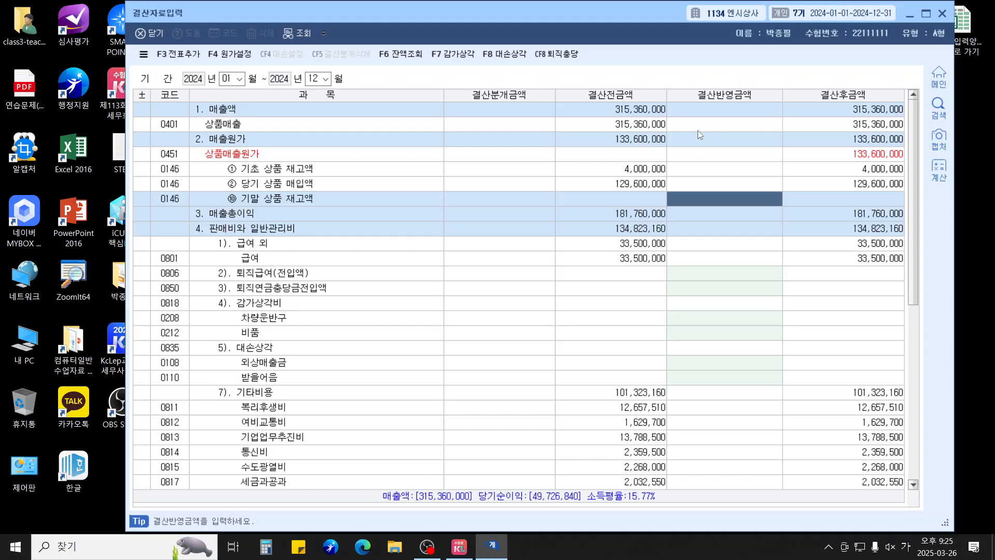
{"action": "type", "text": "4500000"}
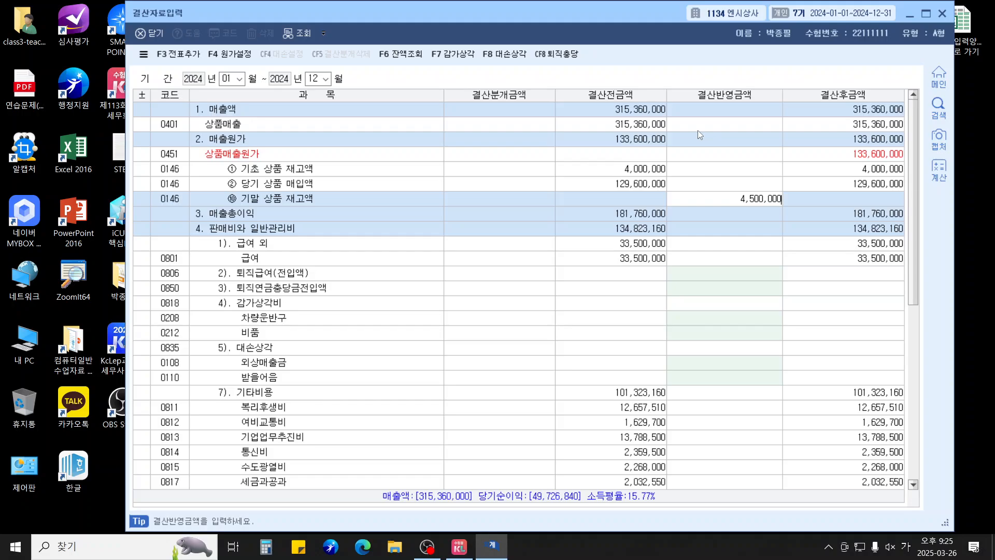
{"action": "key", "text": "Return"}
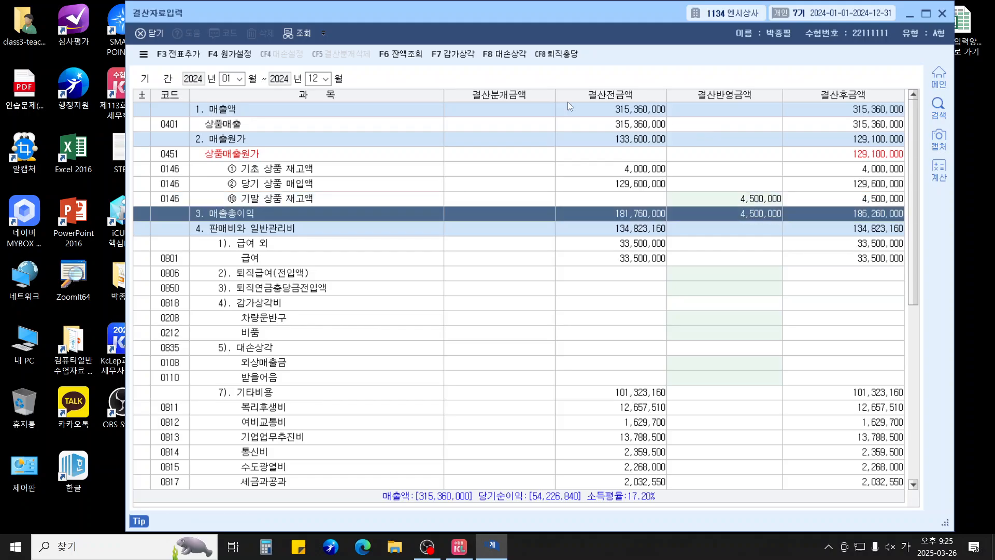
Add the closing entries to the general vouchers with 전표추가 and close 결산자료입력
{"action": "left_click", "coordinate": [184, 62]}
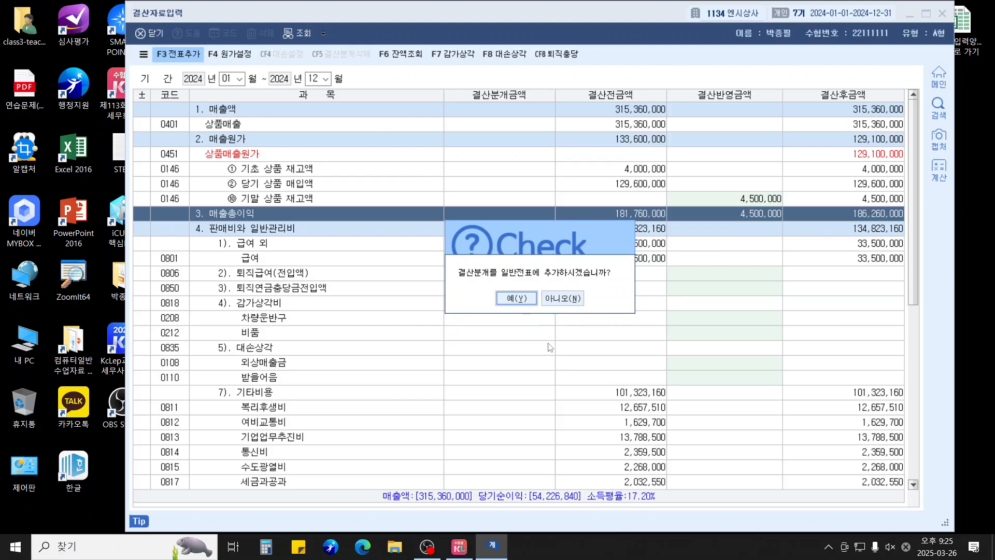
{"action": "left_click", "coordinate": [518, 298]}
{"action": "key", "text": "Escape"}
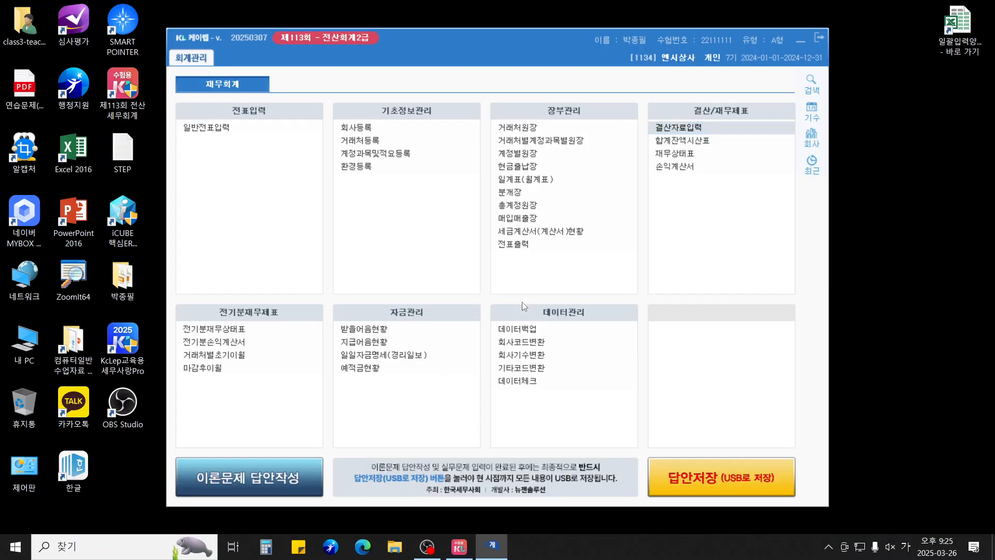
Add the December 2024 손익계산서 closing entries to the vouchers with 전표추가, and check the 재무상태표 totals
{"action": "left_click", "coordinate": [692, 166]}
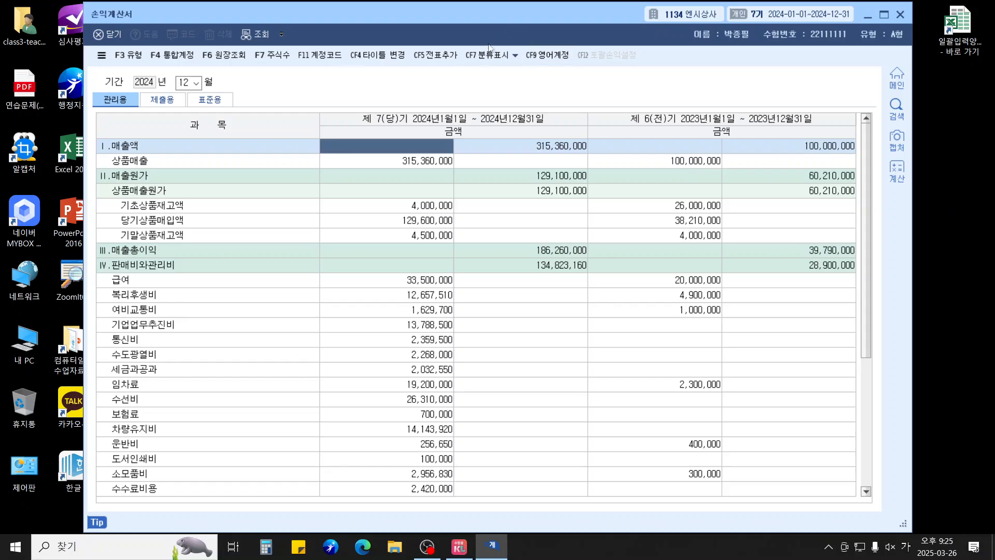
{"action": "left_click", "coordinate": [435, 55]}
{"action": "left_click", "coordinate": [494, 298]}
{"action": "scroll", "coordinate": [510, 303], "scroll_direction": "down", "scroll_amount": 4}
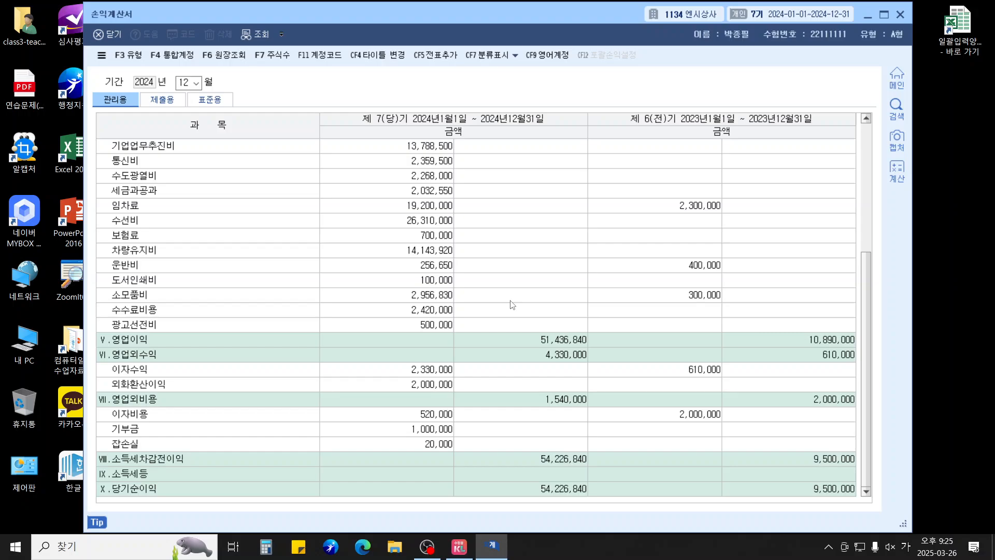
{"action": "key", "text": "Escape"}
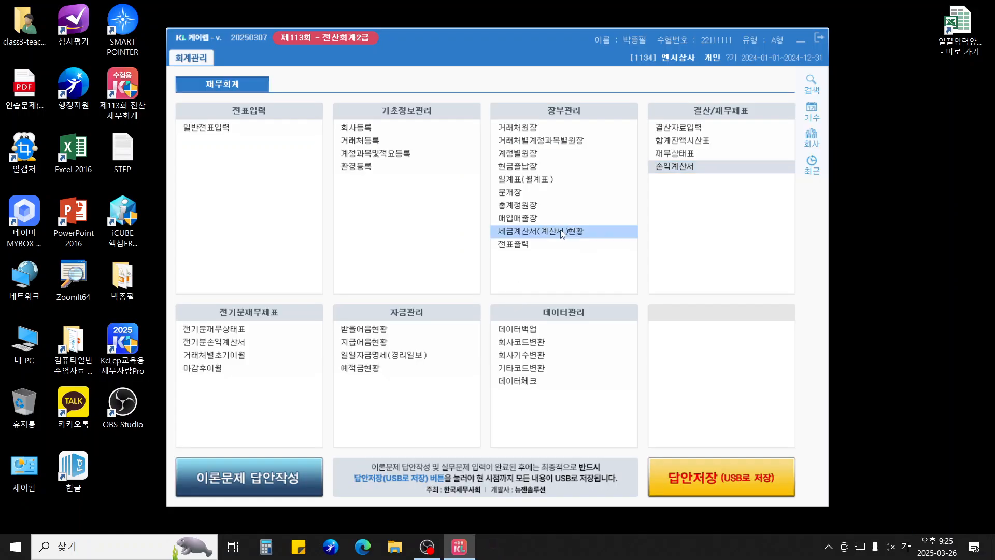
{"action": "left_click", "coordinate": [677, 153]}
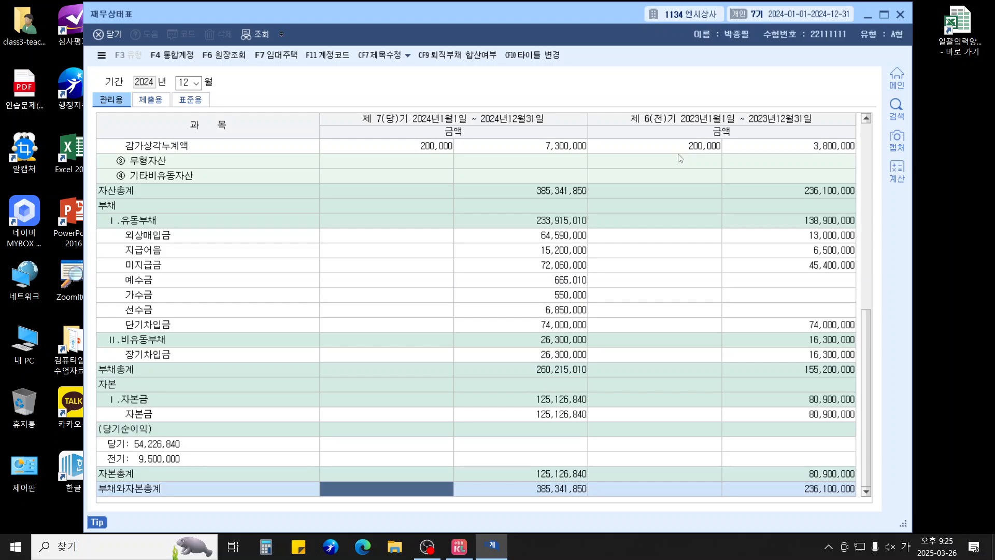
{"action": "key", "text": "Escape"}
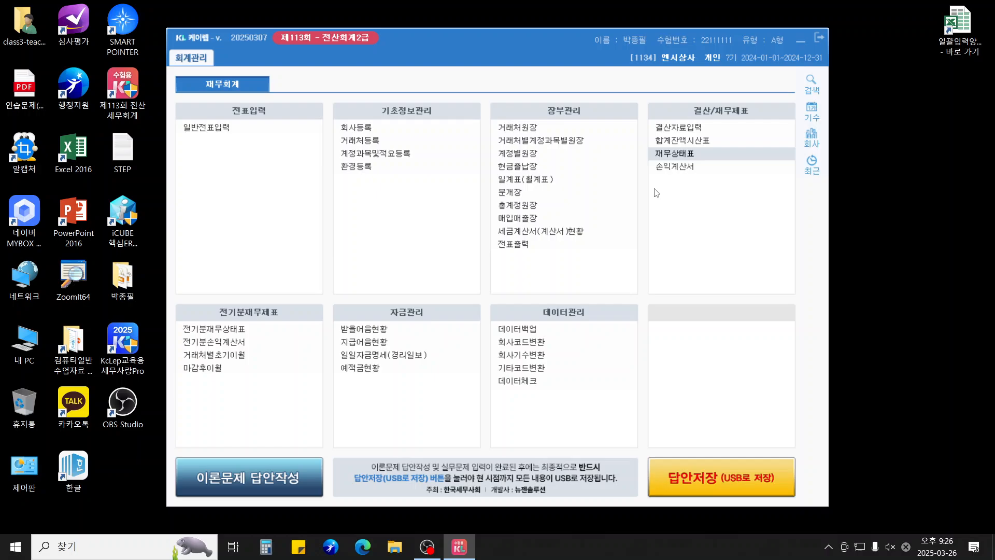
Open 거래처원장 with the period set from January 1 to June 30, 2024
{"action": "left_click", "coordinate": [542, 129]}
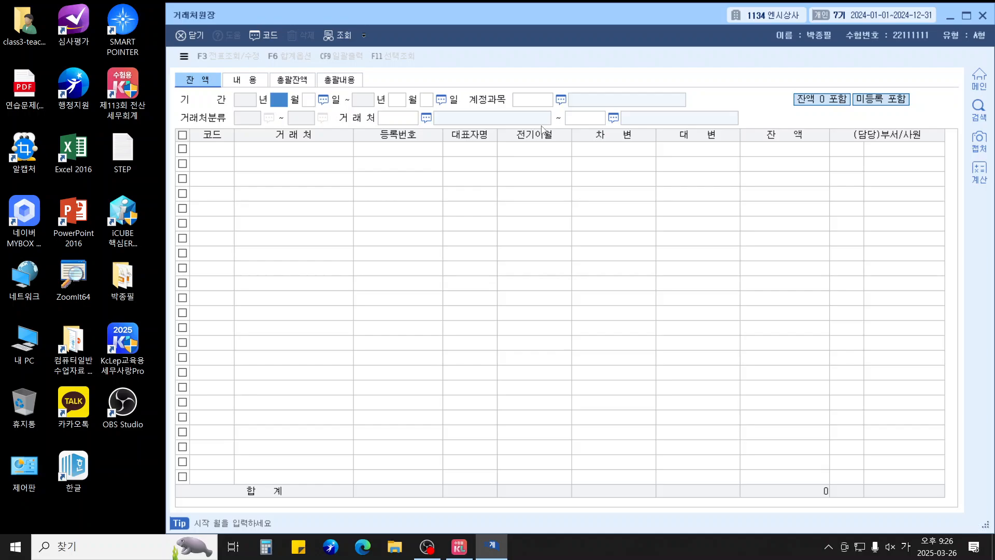
{"action": "type", "text": "1"}
{"action": "key", "text": "Return"}
{"action": "type", "text": "1"}
{"action": "key", "text": "Return"}
{"action": "type", "text": "6"}
{"action": "key", "text": "Return"}
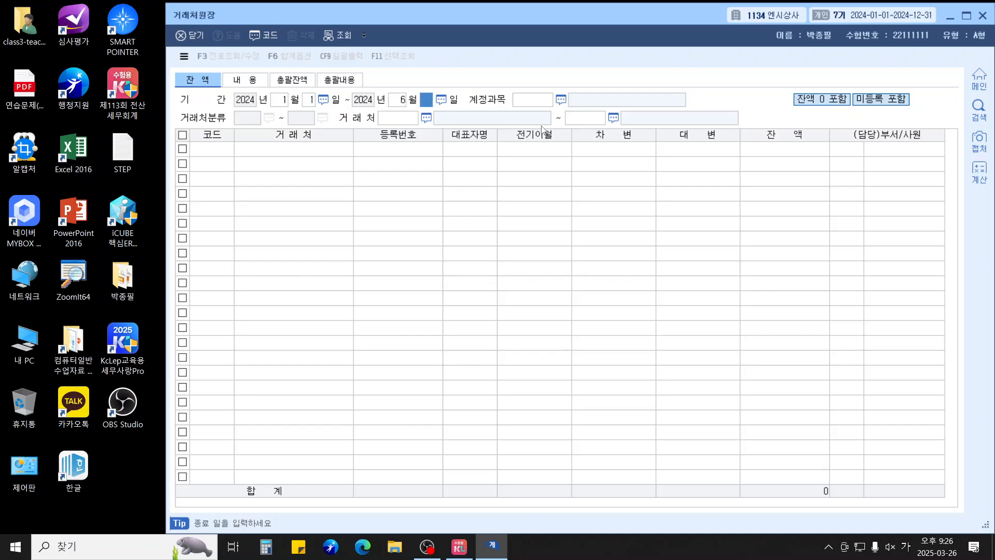
{"action": "type", "text": "30"}
{"action": "key", "text": "Return"}
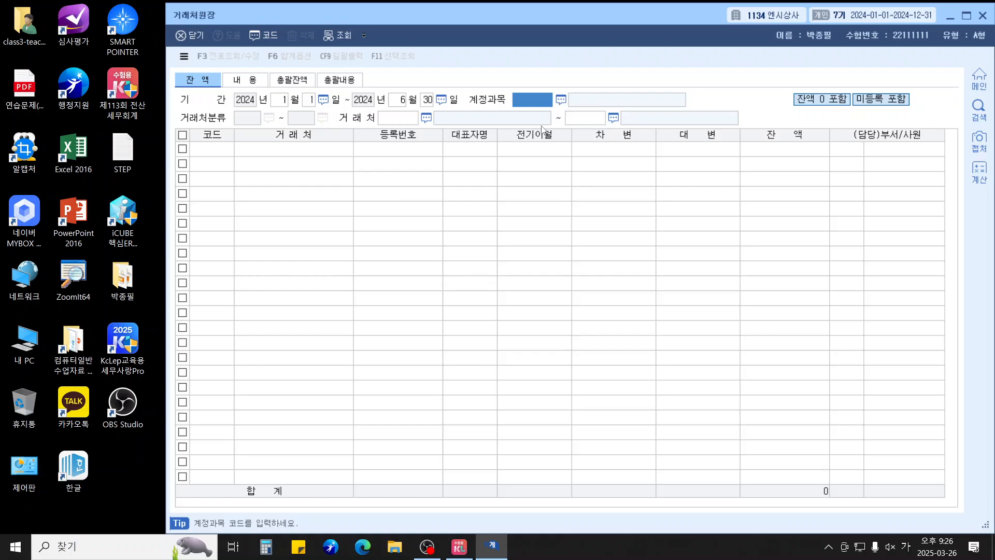
Look up account 0251 외상매입금 for 어룡상사 only, and read the 차변 amount
{"action": "type", "text": "0251"}
{"action": "key", "text": "Return"}
{"action": "key", "text": "F2"}
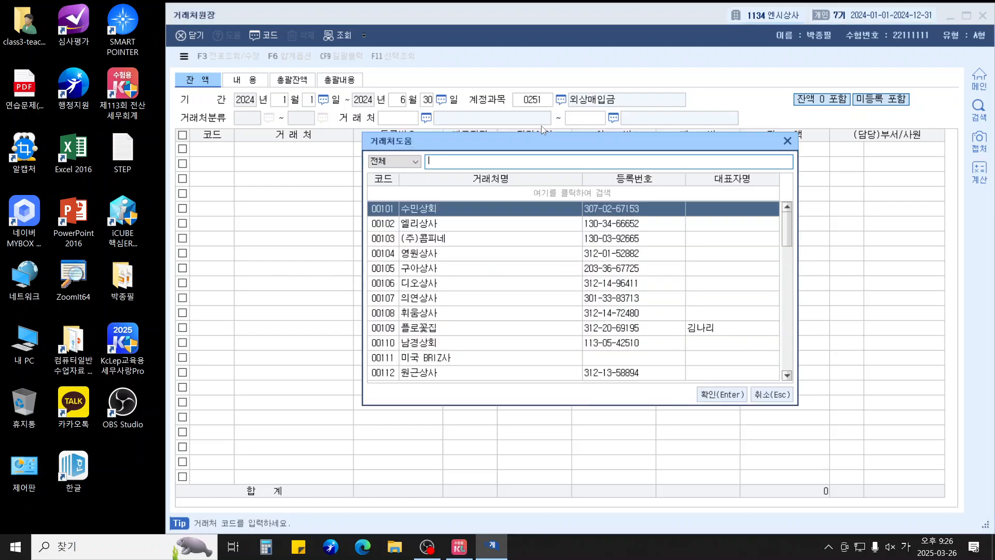
{"action": "type", "text": "어룡"}
{"action": "key", "text": "Return"}
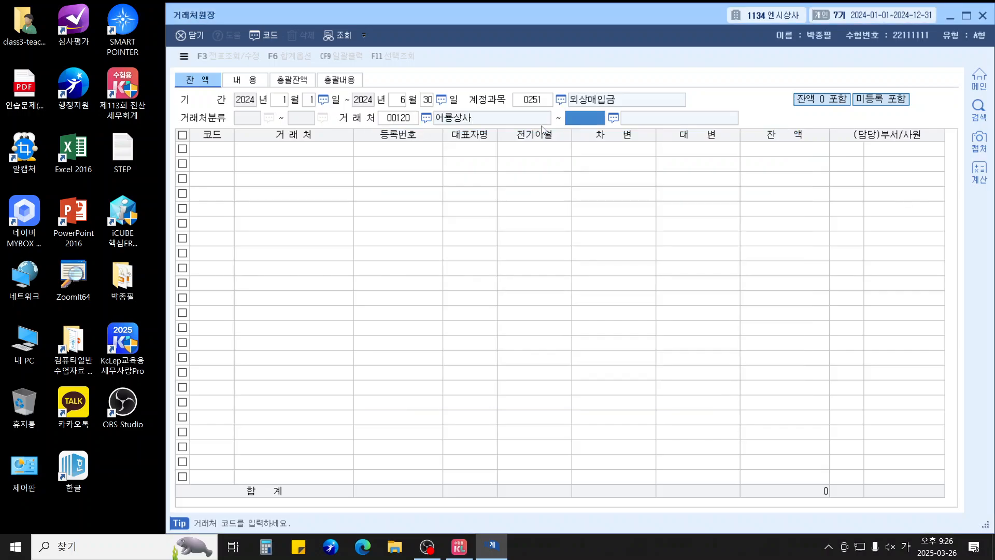
{"action": "key", "text": "Return"}
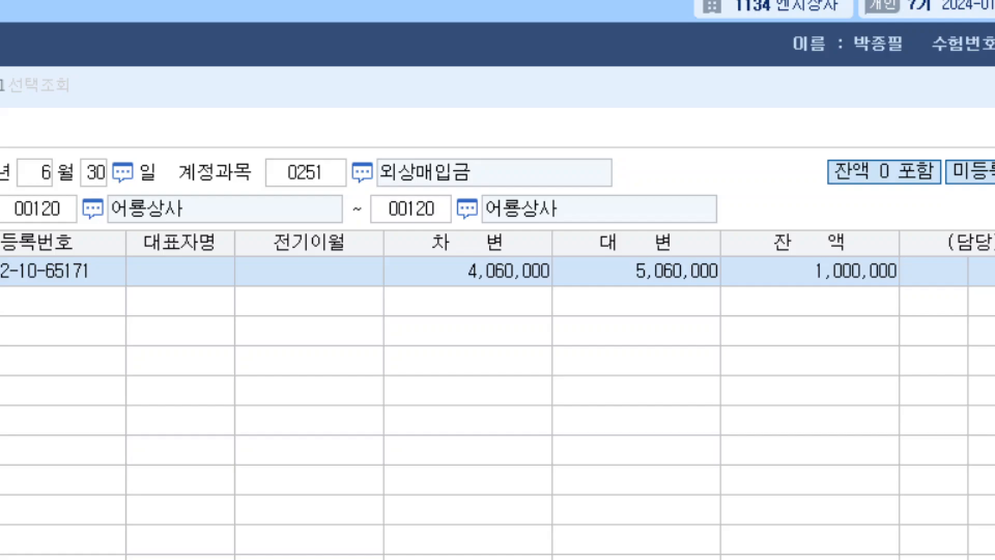
{"action": "left_click", "coordinate": [371, 281]}
{"action": "left_click_drag", "start_coordinate": [254, 233], "coordinate": [334, 276]}
{"action": "left_click_drag", "start_coordinate": [461, 275], "coordinate": [563, 293]}
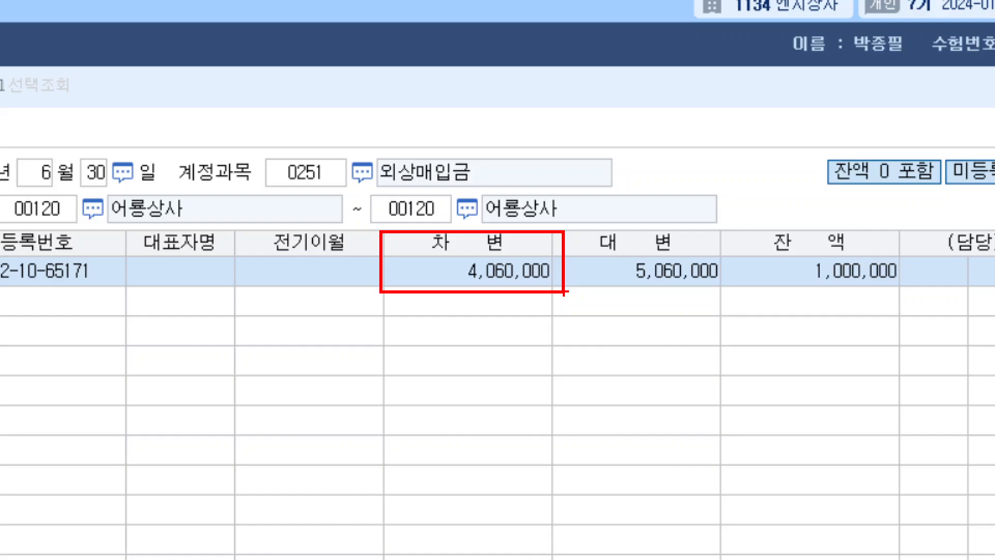
{"action": "key", "text": "Escape"}
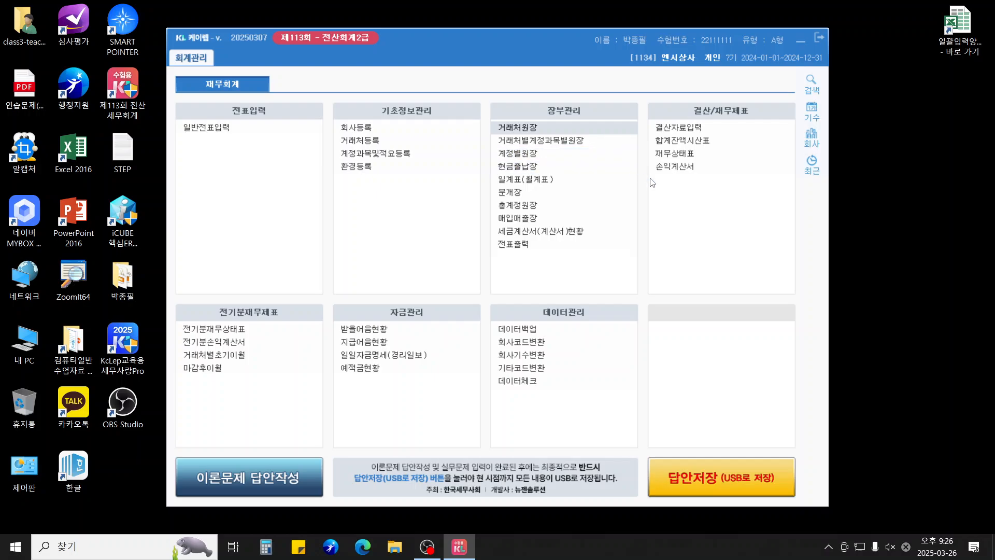
Open 손익계산서 for the period through June 2024
{"action": "left_click", "coordinate": [677, 167]}
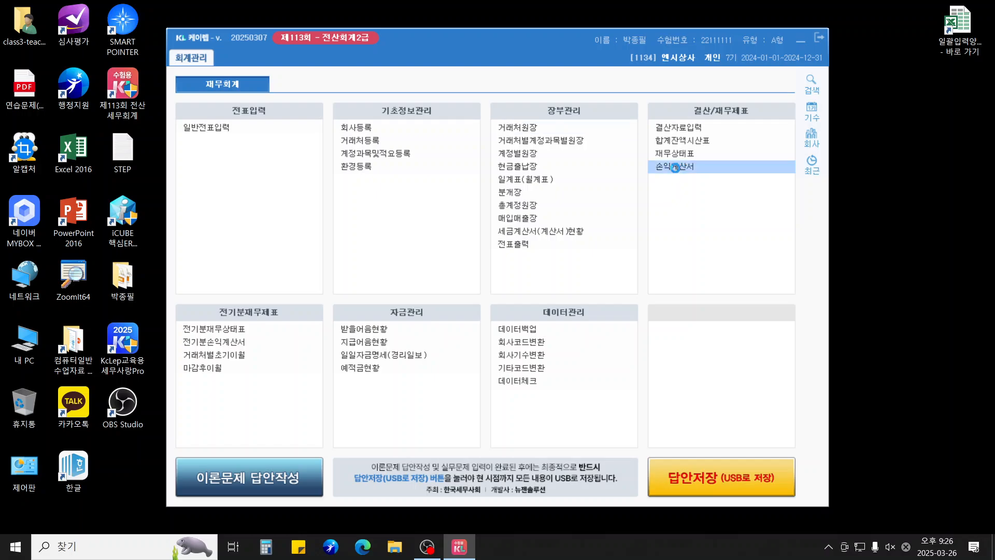
{"action": "type", "text": "06"}
{"action": "key", "text": "Return"}
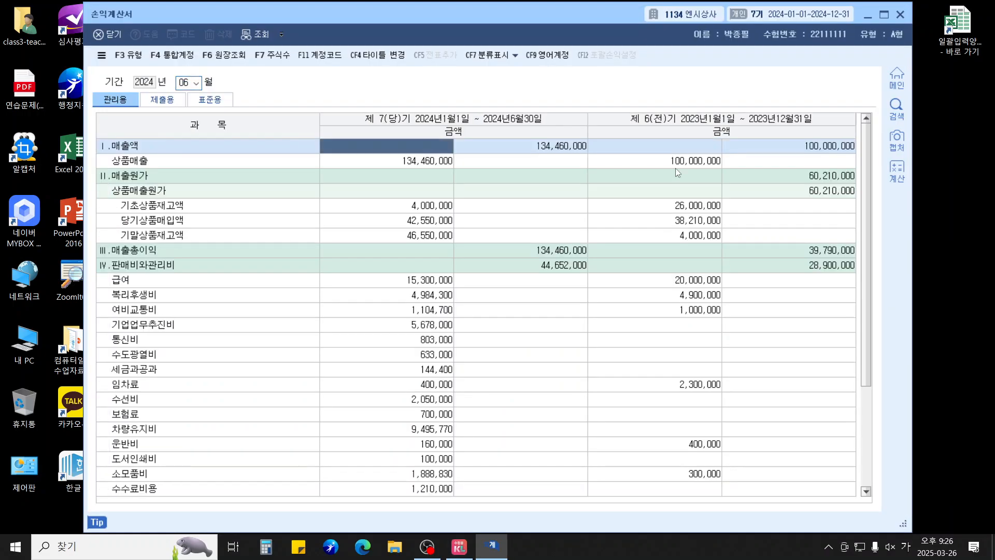
Examine the 판매비와관리비 items in the June 손익계산서, read the 복리후생비 amount, and close the statement
{"action": "key", "text": "Down"}
{"action": "key", "text": "Down"}
{"action": "key", "text": "Down"}
{"action": "key", "text": "Down"}
{"action": "key", "text": "Down"}
{"action": "key", "text": "Down"}
{"action": "key", "text": "Down"}
{"action": "key", "text": "Down"}
{"action": "key", "text": "Down"}
{"action": "key", "text": "Down"}
{"action": "key", "text": "Down"}
{"action": "key", "text": "Down"}
{"action": "key", "text": "Down"}
{"action": "key", "text": "Down"}
{"action": "key", "text": "Down"}
{"action": "key", "text": "Down"}
{"action": "key", "text": "Down"}
{"action": "key", "text": "Down"}
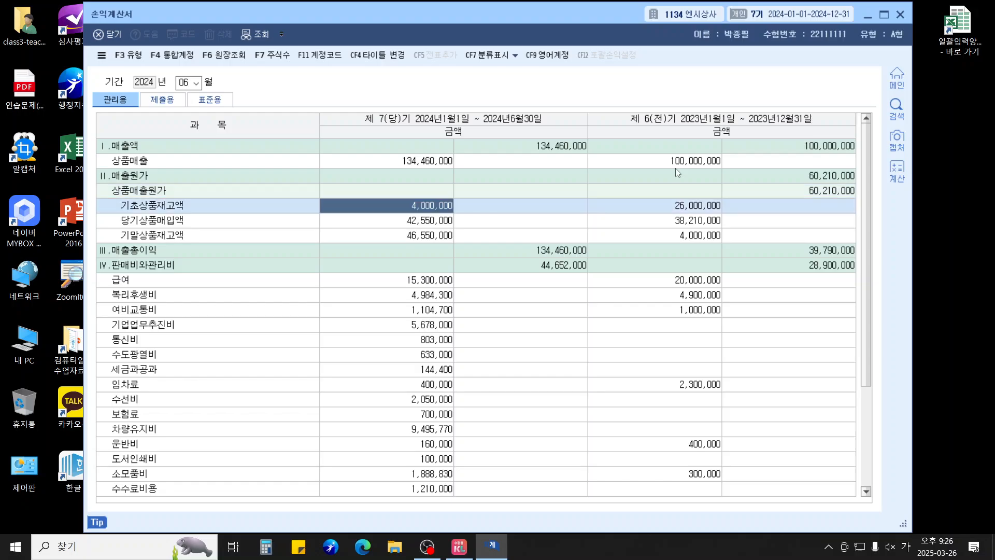
{"action": "key", "text": "Down"}
{"action": "key", "text": "Down"}
{"action": "key", "text": "Down"}
{"action": "key", "text": "Down"}
{"action": "key", "text": "Down"}
{"action": "key", "text": "Down"}
{"action": "key", "text": "Down"}
{"action": "key", "text": "Down"}
{"action": "key", "text": "Down"}
{"action": "key", "text": "Down"}
{"action": "key", "text": "Down"}
{"action": "key", "text": "Down"}
{"action": "key", "text": "Down"}
{"action": "key", "text": "Up"}
{"action": "key", "text": "Up"}
{"action": "key", "text": "Up"}
{"action": "key", "text": "Up"}
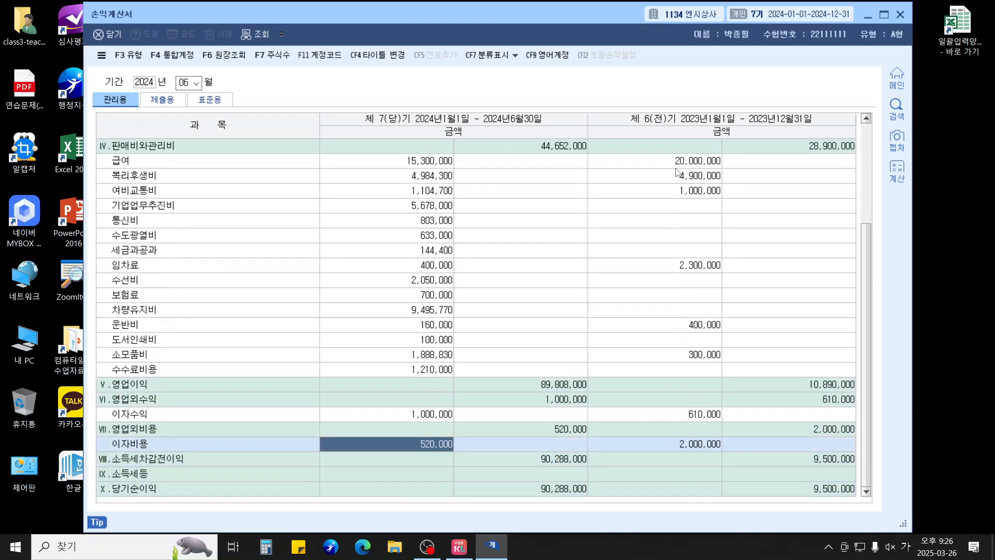
{"action": "key", "text": "Up"}
{"action": "key", "text": "Up"}
{"action": "key", "text": "Up"}
{"action": "key", "text": "Up"}
{"action": "key", "text": "Up"}
{"action": "key", "text": "Up"}
{"action": "key", "text": "Up"}
{"action": "key", "text": "Up"}
{"action": "key", "text": "Up"}
{"action": "key", "text": "Up"}
{"action": "key", "text": "Up"}
{"action": "key", "text": "Up"}
{"action": "key", "text": "Up"}
{"action": "key", "text": "Up"}
{"action": "key", "text": "Up"}
{"action": "key", "text": "Up"}
{"action": "key", "text": "Up"}
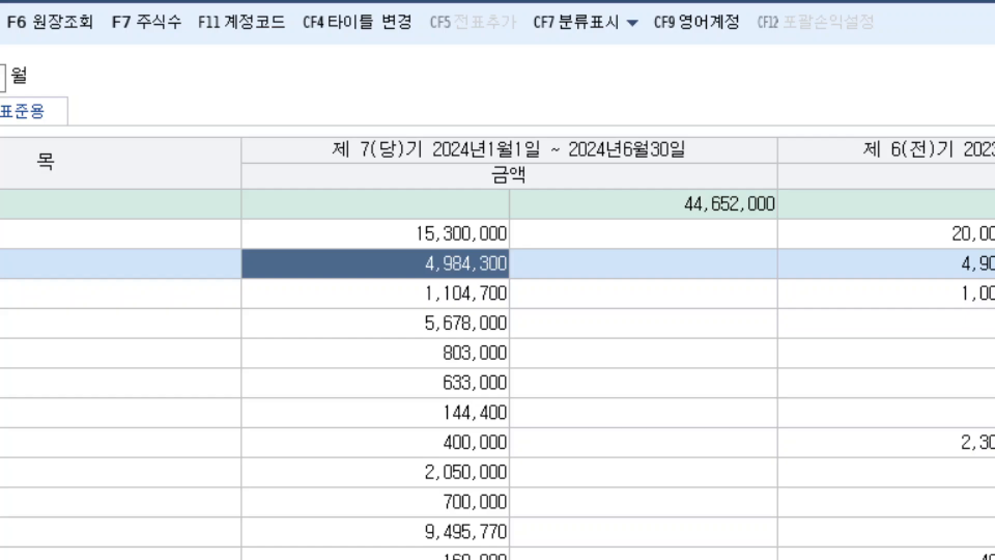
{"action": "key", "text": "Escape"}
{"action": "key", "text": "Escape"}
{"action": "key", "text": "Escape"}
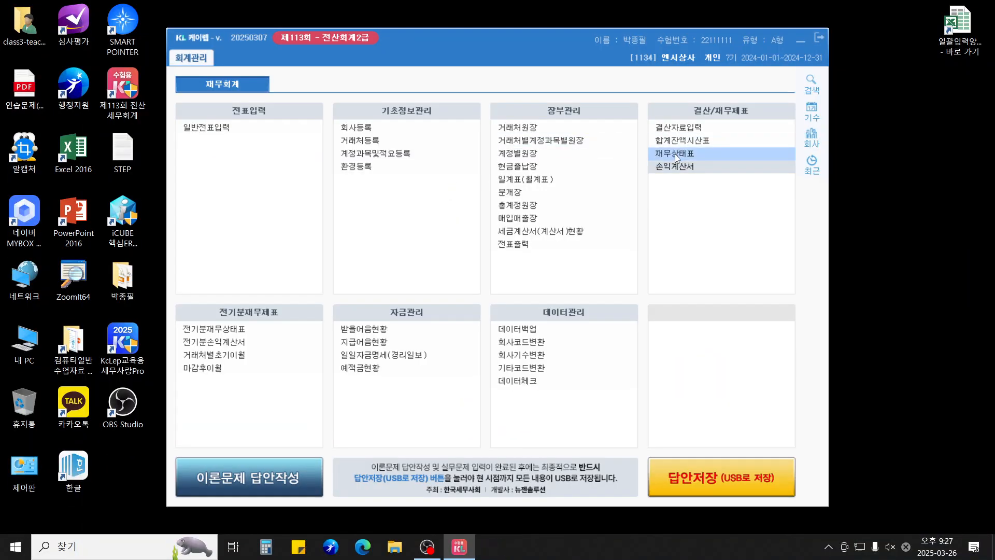
Open 재무상태표 for June 2024 and select the current-period 유동자산 amount
{"action": "left_click", "coordinate": [675, 153]}
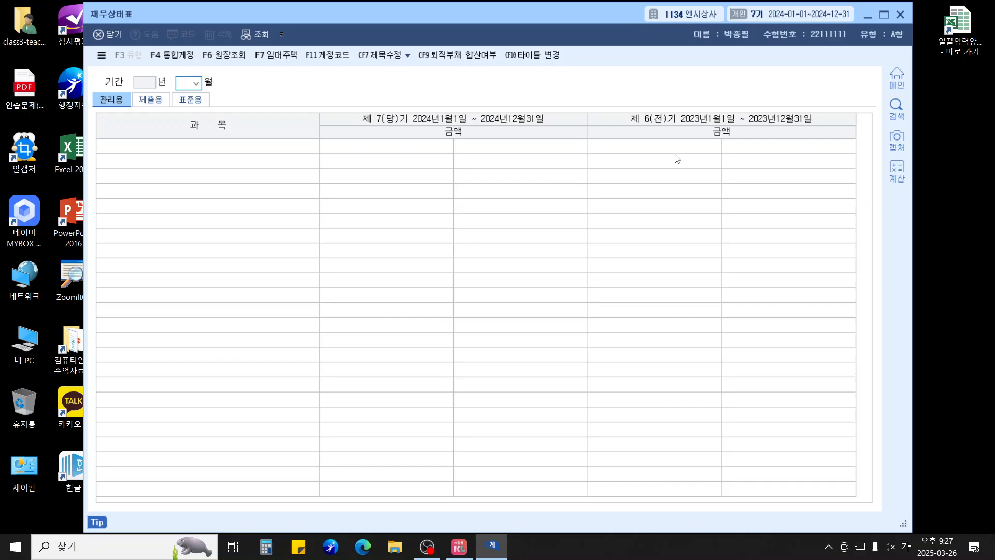
{"action": "type", "text": "6"}
{"action": "key", "text": "Return"}
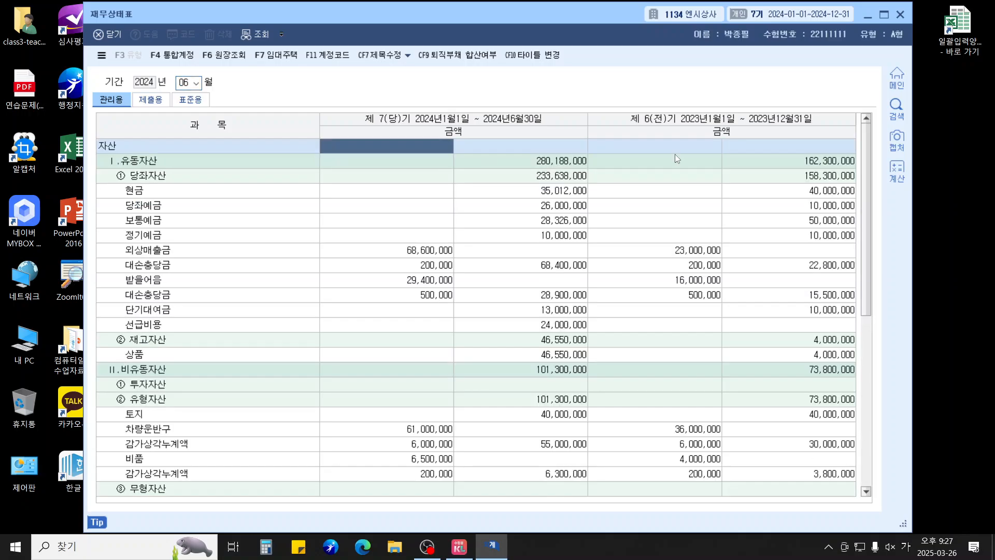
{"action": "left_click", "coordinate": [522, 171]}
{"action": "left_click", "coordinate": [527, 161]}
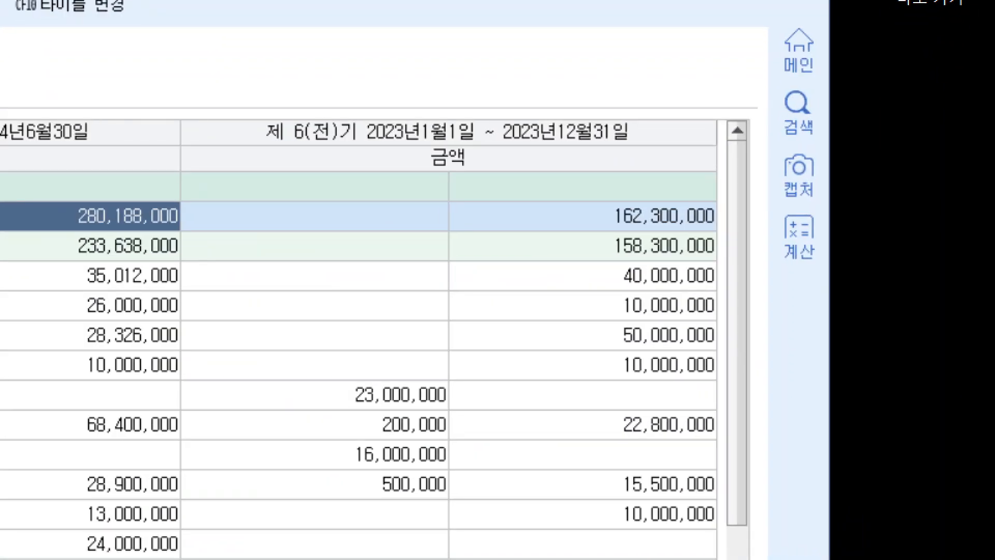
{"action": "left_click", "coordinate": [885, 233]}
{"action": "left_click_drag", "start_coordinate": [856, 188], "coordinate": [902, 226]}
{"action": "left_click_drag", "start_coordinate": [839, 268], "coordinate": [839, 269]}
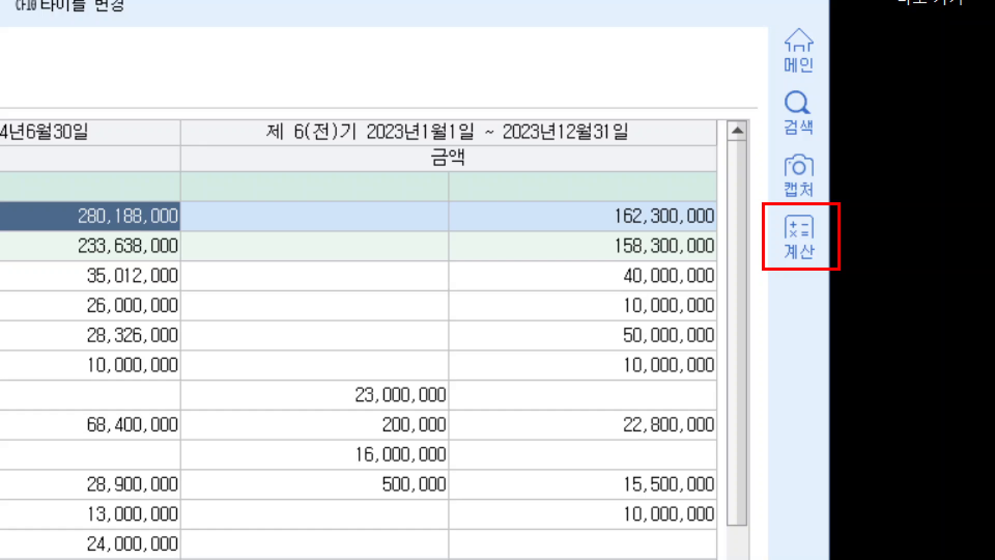
{"action": "key", "text": "Escape"}
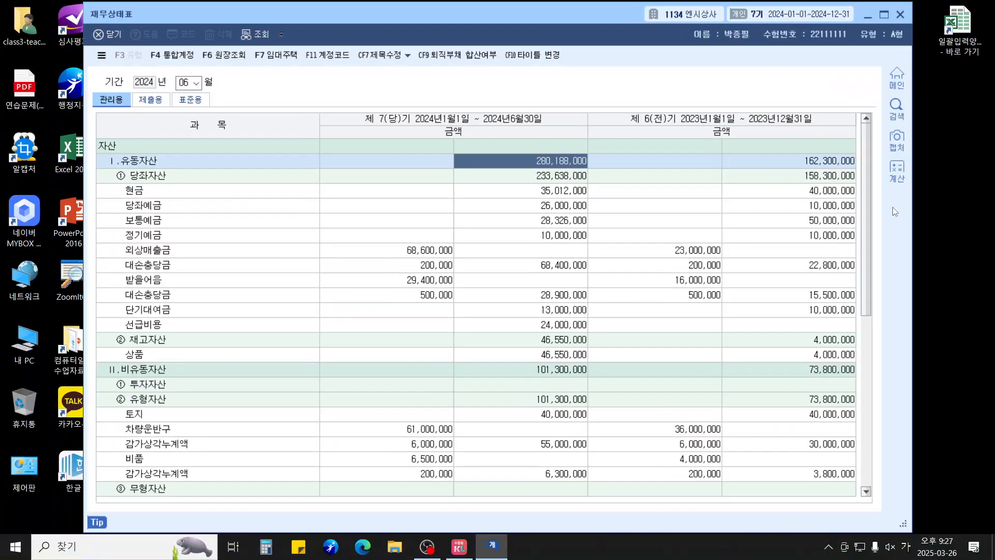
Open the built-in 계산기 beside the amounts and enter the 유동자산 figure 280,188,000 as its first line
{"action": "left_click", "coordinate": [902, 179]}
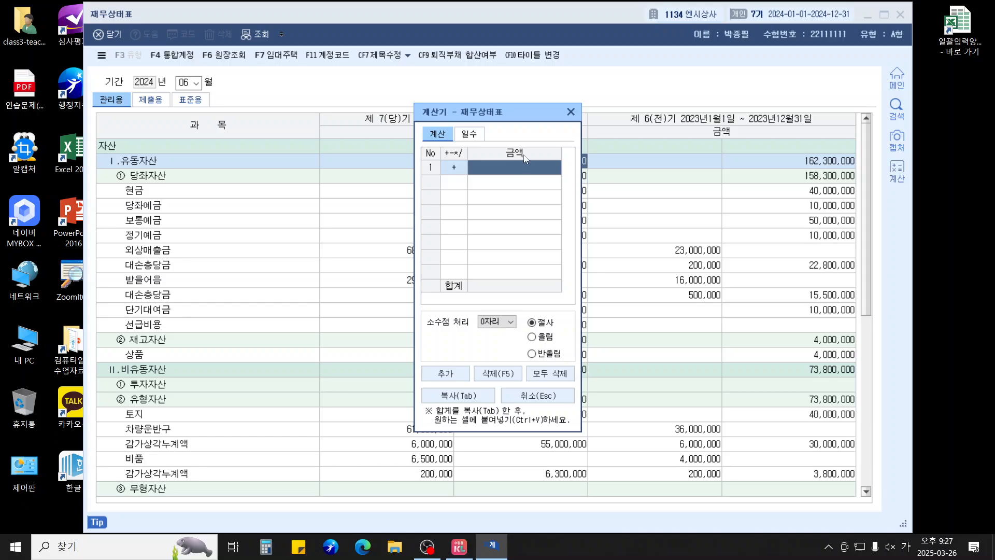
{"action": "left_click_drag", "start_coordinate": [516, 109], "coordinate": [737, 112]}
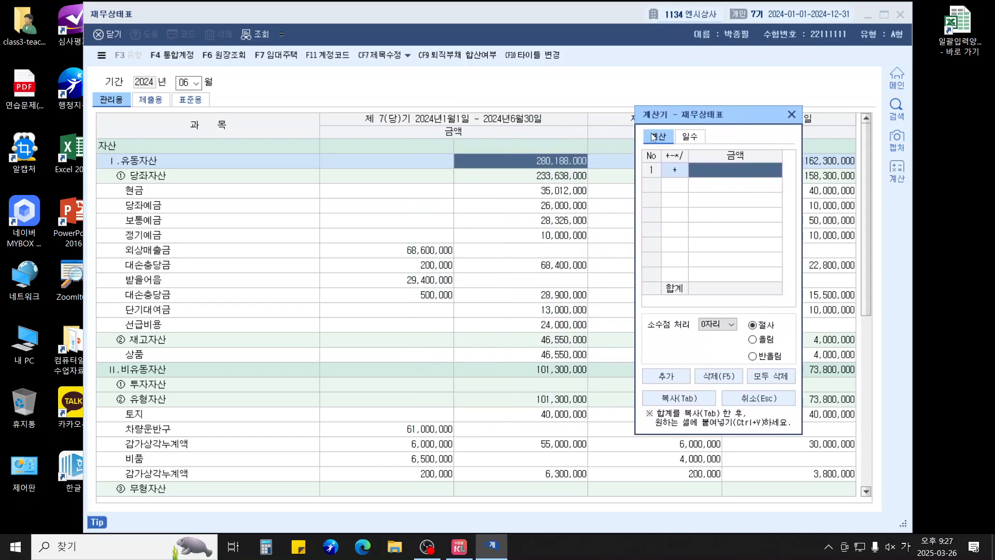
{"action": "left_click", "coordinate": [560, 166]}
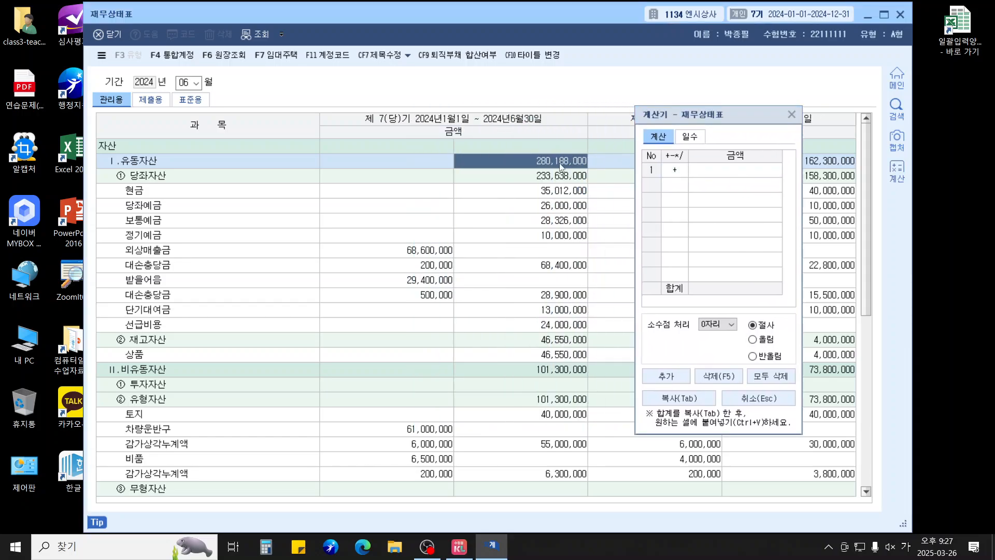
{"action": "left_click", "coordinate": [704, 169]}
{"action": "type", "text": "280,188,000"}
{"action": "key", "text": "Return"}
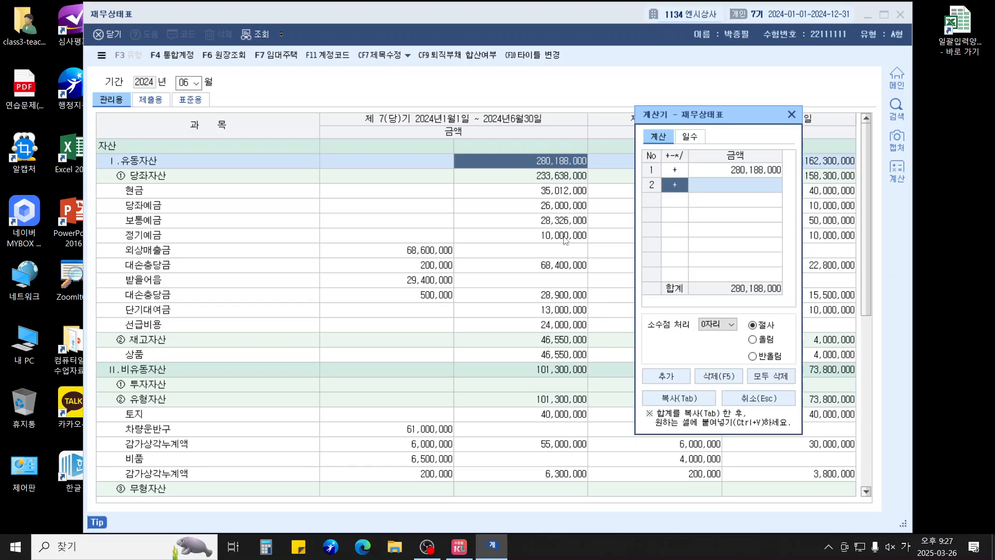
Enter the June 유동부채 figure 194,000,000 as the second line of the 계산기
{"action": "scroll", "coordinate": [541, 317], "scroll_direction": "down", "scroll_amount": 4}
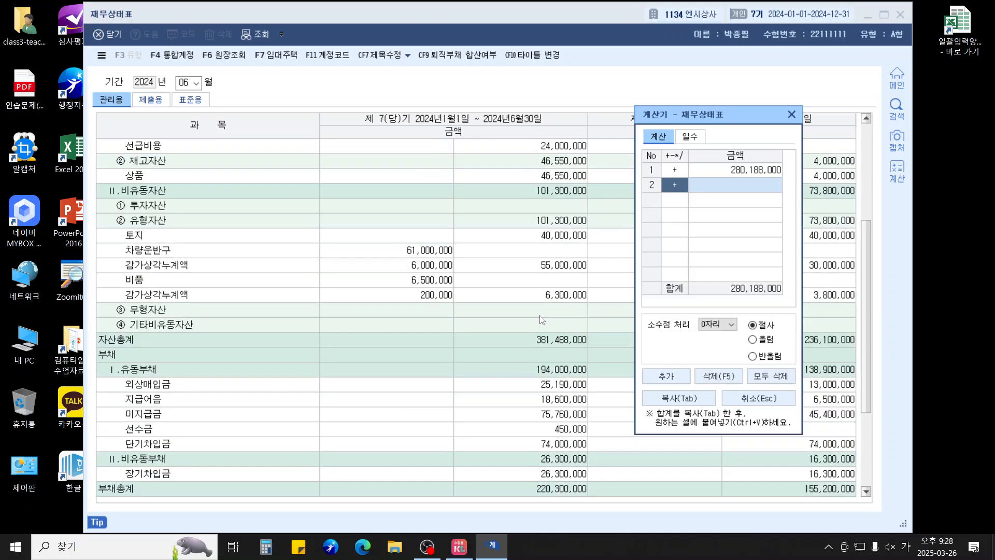
{"action": "left_click", "coordinate": [532, 372]}
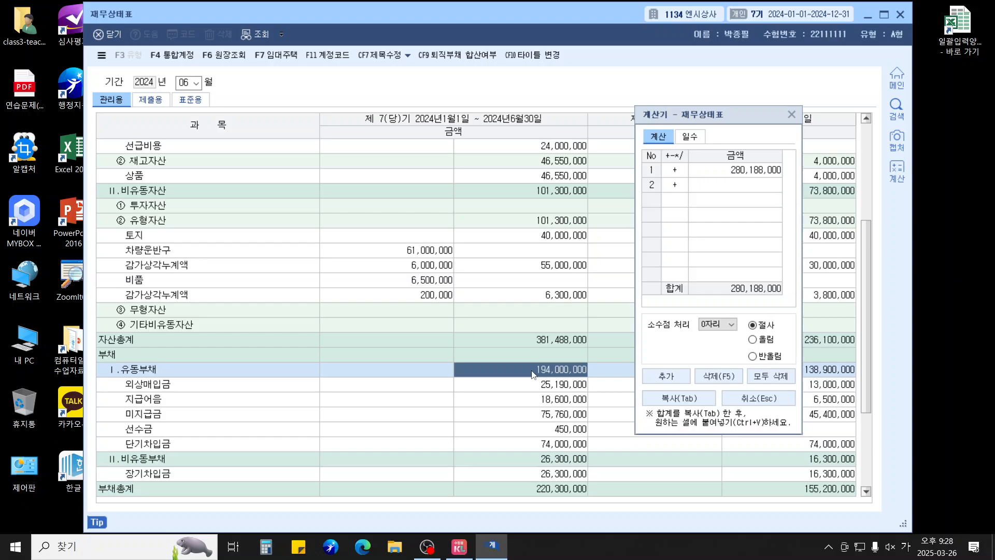
{"action": "left_click", "coordinate": [746, 186]}
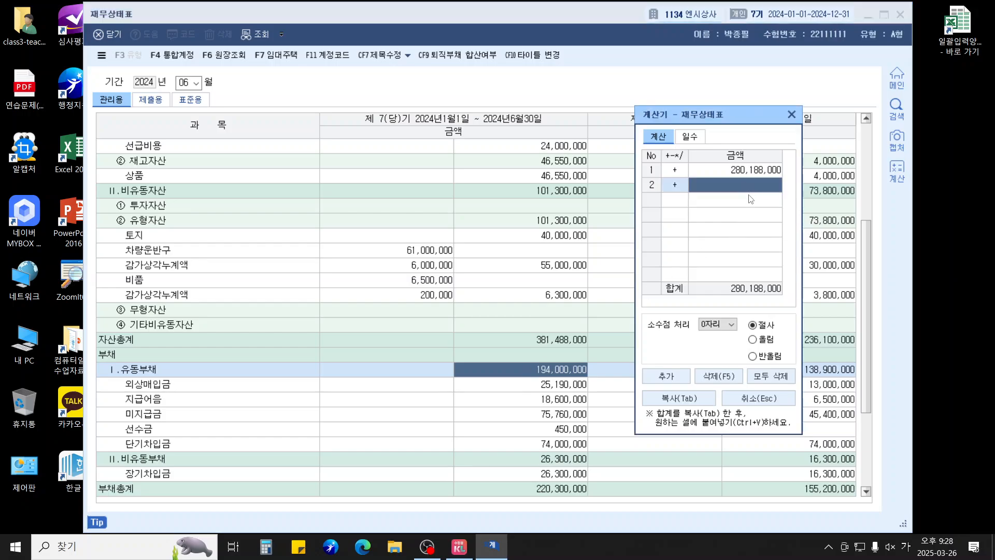
{"action": "type", "text": "194,000,000"}
Change the operator of the second 계산기 line to minus and read the difference between 유동자산 and 유동부채
{"action": "left_click_drag", "start_coordinate": [726, 111], "coordinate": [526, 134]}
{"action": "left_click", "coordinate": [481, 219]}
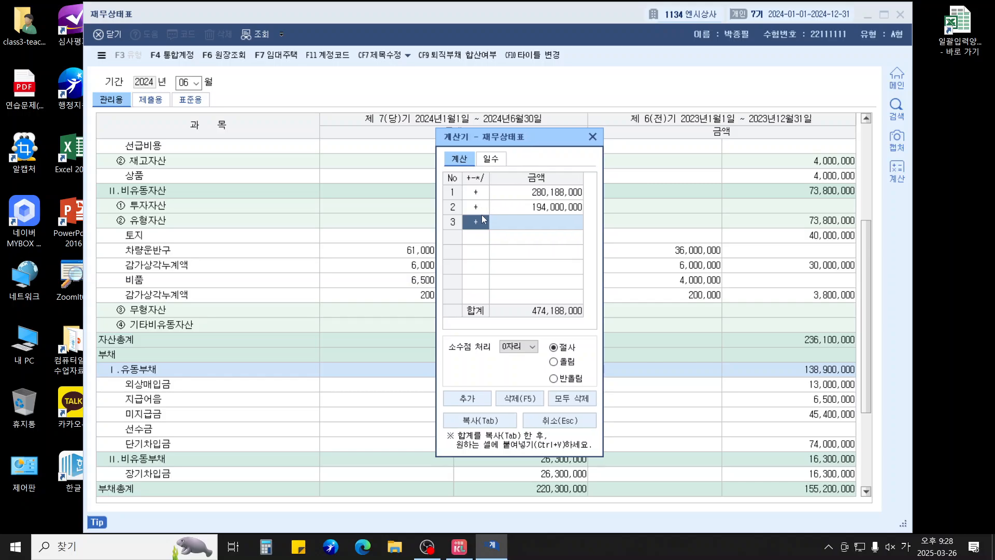
{"action": "left_click", "coordinate": [478, 208]}
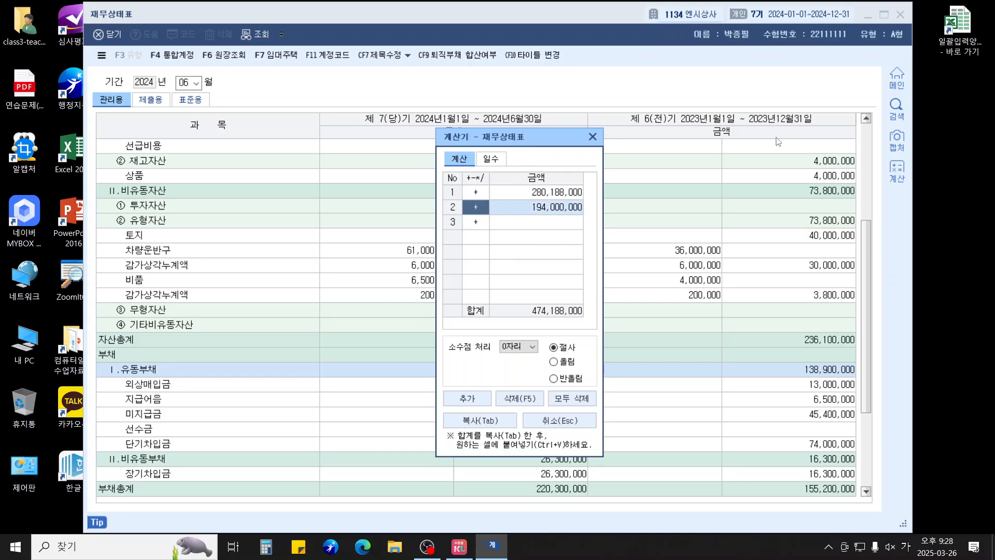
{"action": "type", "text": "-"}
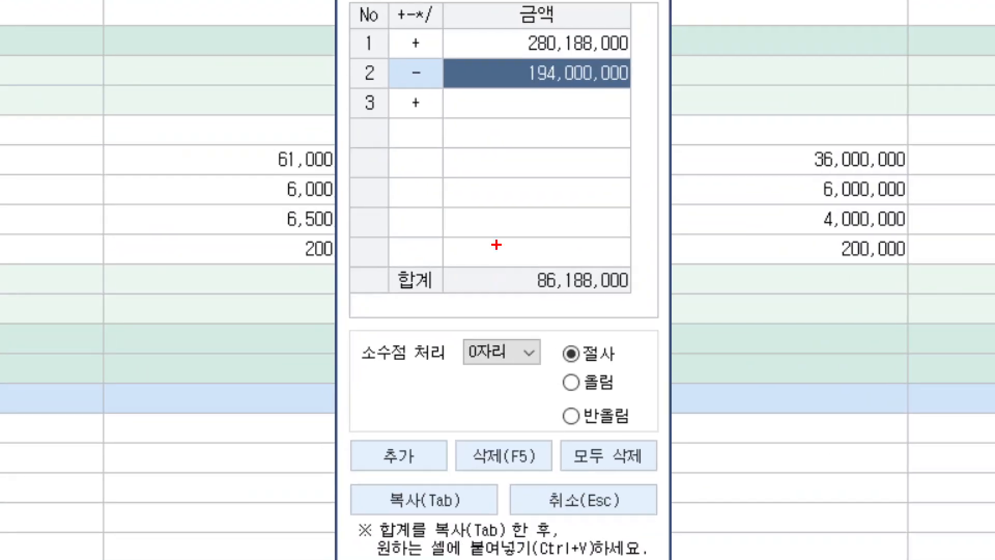
{"action": "left_click_drag", "start_coordinate": [496, 244], "coordinate": [681, 304]}
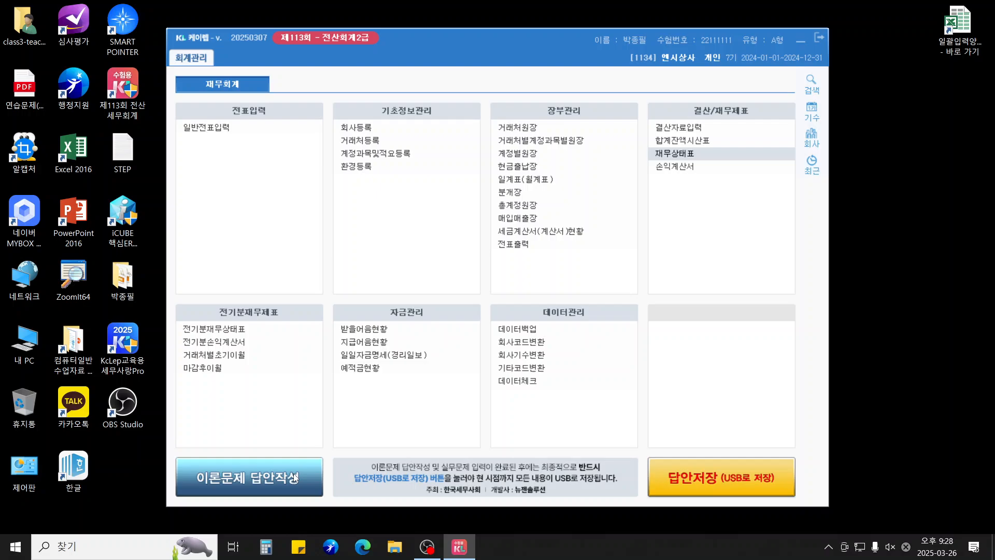
View the 이론답안작성 answer sheet, close it, and save all answers with 답안저장(USB로 저장)
{"action": "left_click", "coordinate": [293, 474]}
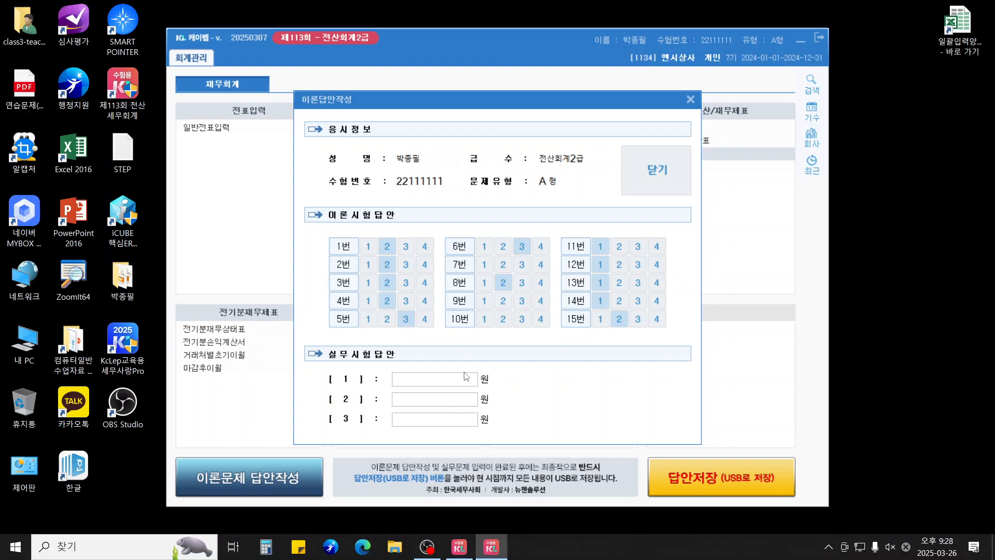
{"action": "left_click", "coordinate": [691, 99]}
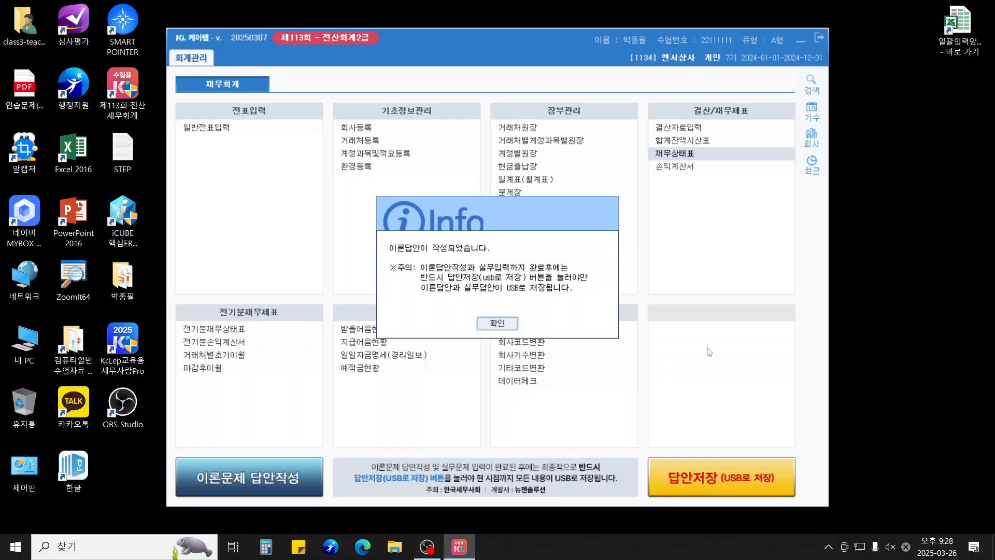
{"action": "left_click", "coordinate": [511, 327]}
{"action": "left_click", "coordinate": [726, 476]}
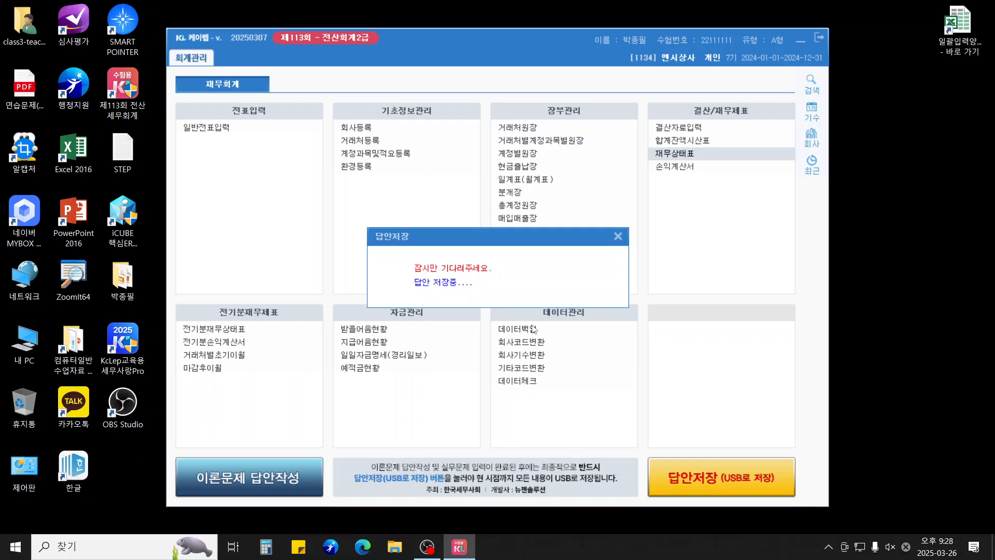
{"action": "left_click", "coordinate": [507, 322]}
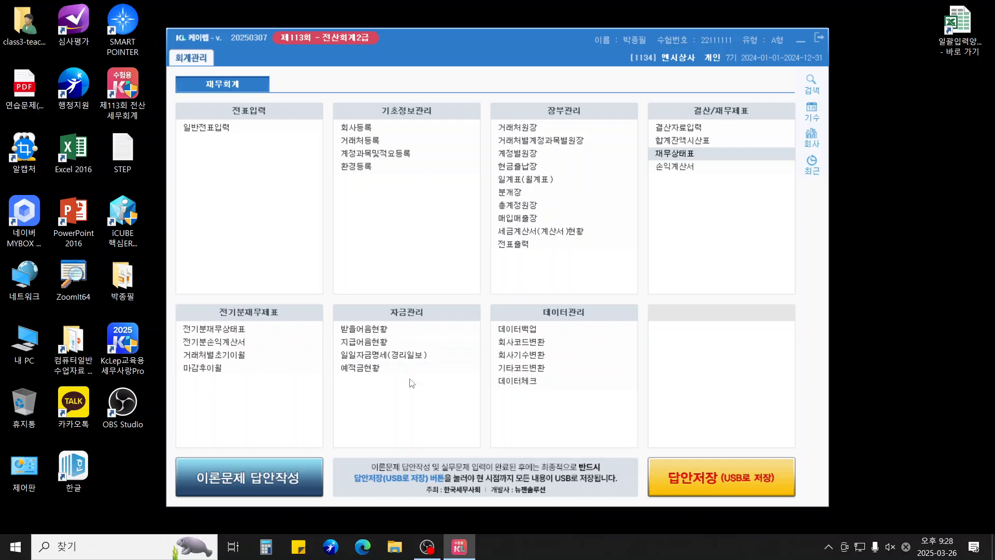
{"action": "left_click", "coordinate": [427, 547]}
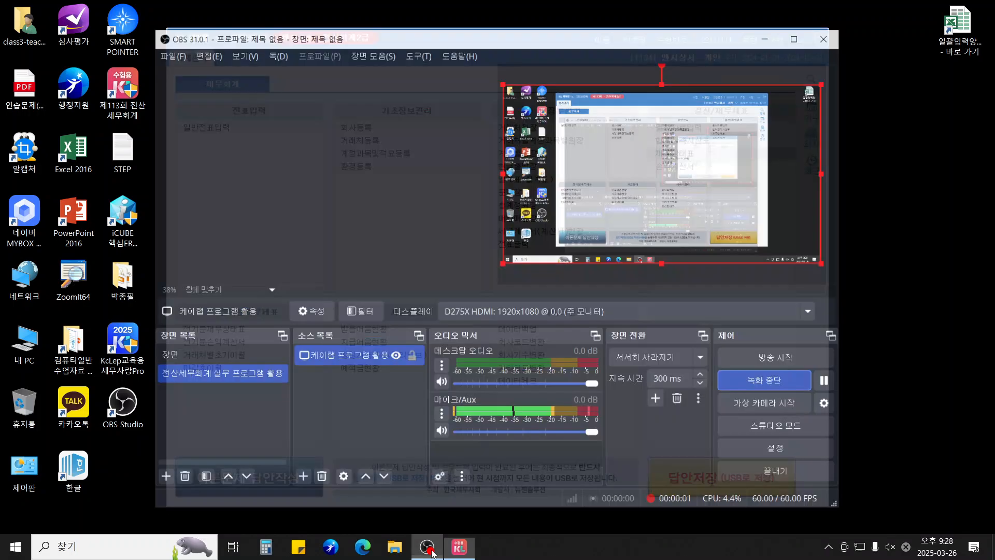